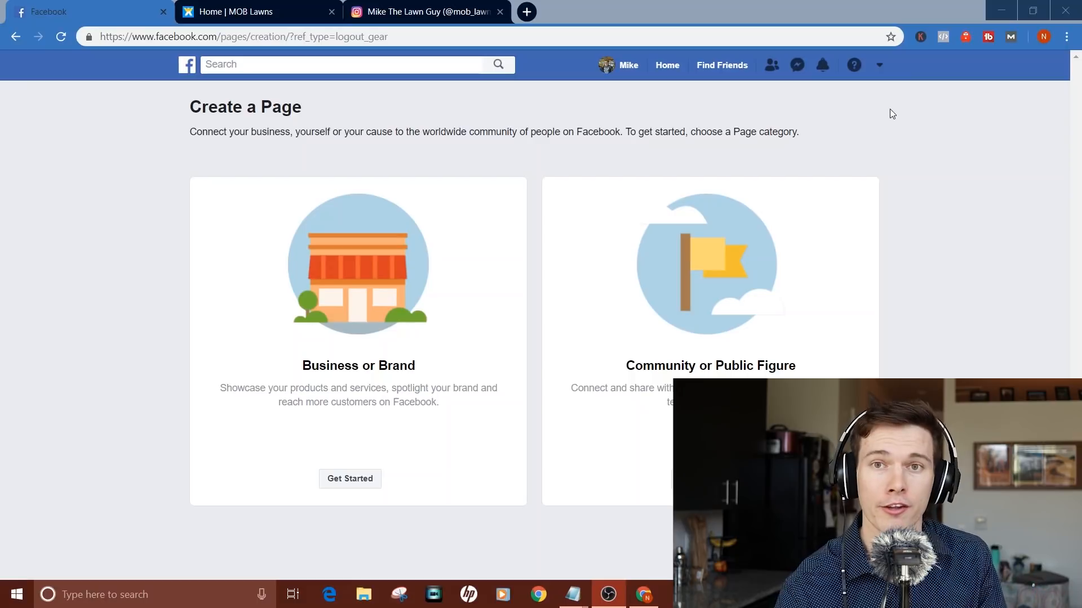
Step: Start a new Business or Brand Page named MOB Lawns
click(879, 66)
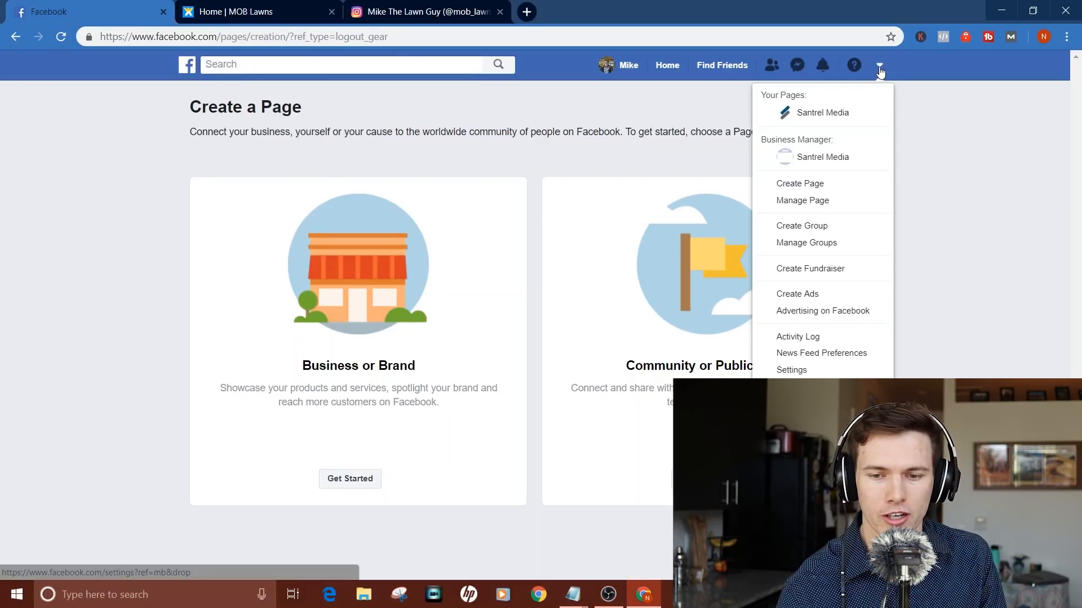
click(799, 191)
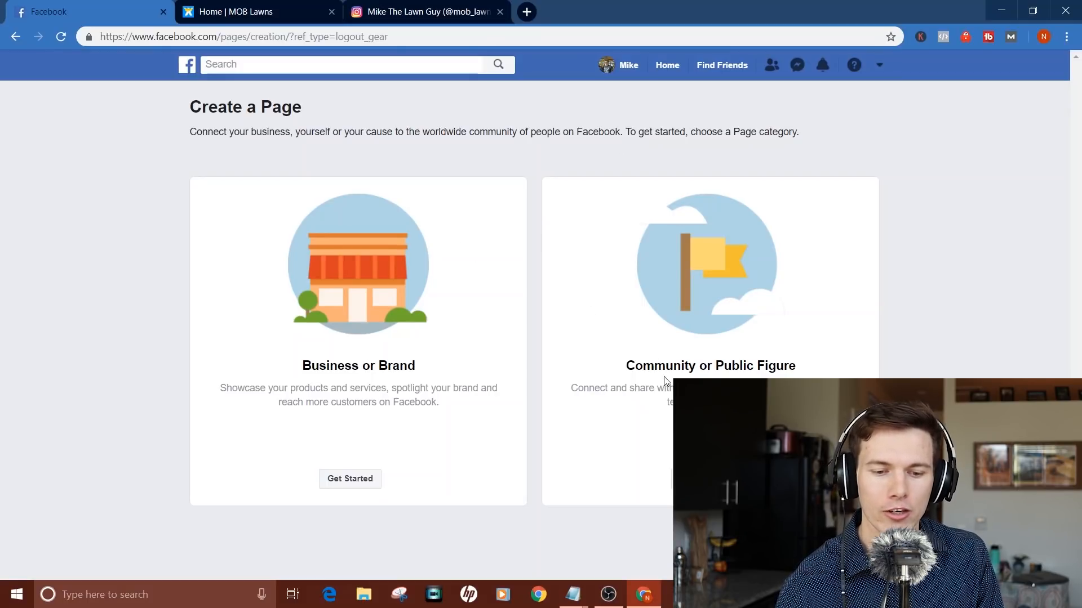
click(352, 483)
click(303, 270)
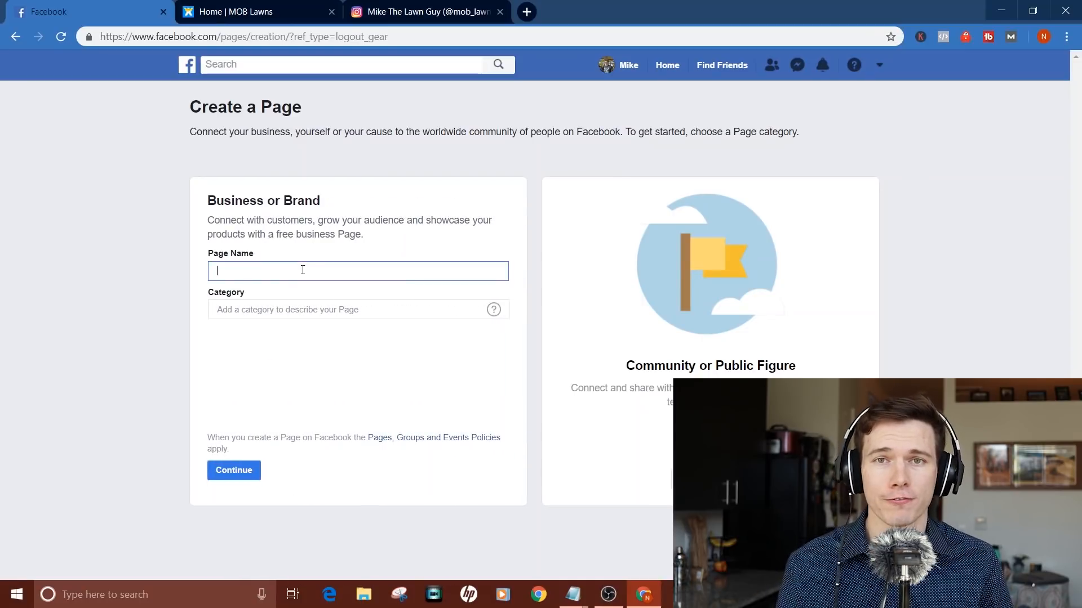
text(MOB Lawns)
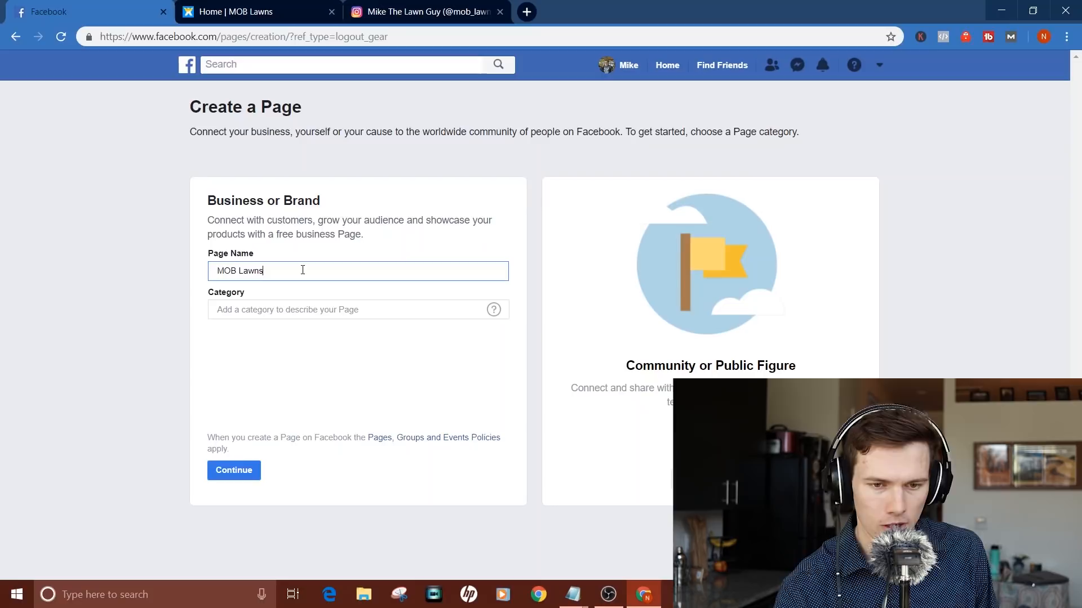
Step: Set the Page category to Landscape Company
key(Tab)
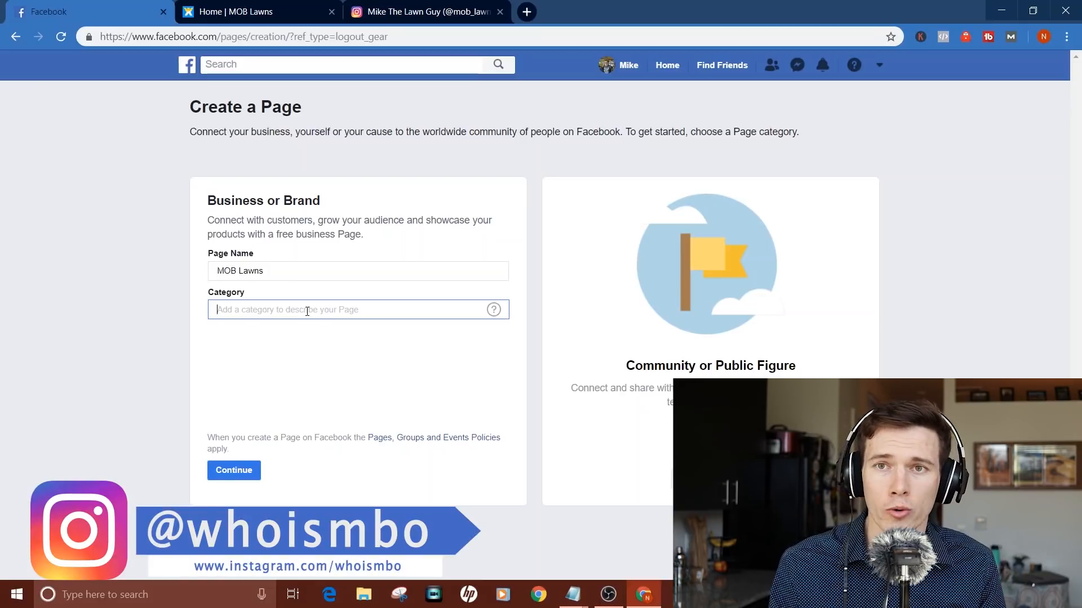
text(lawbcare)
key(BackSpace)
key(BackSpace)
key(BackSpace)
key(BackSpace)
key(BackSpace)
key(BackSpace)
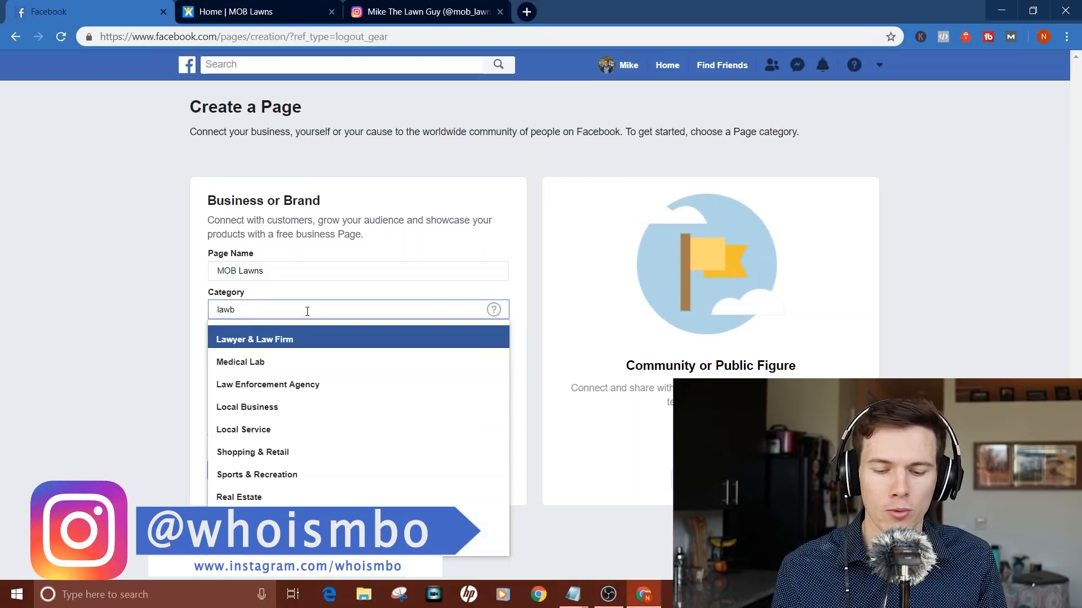
text(wncare)
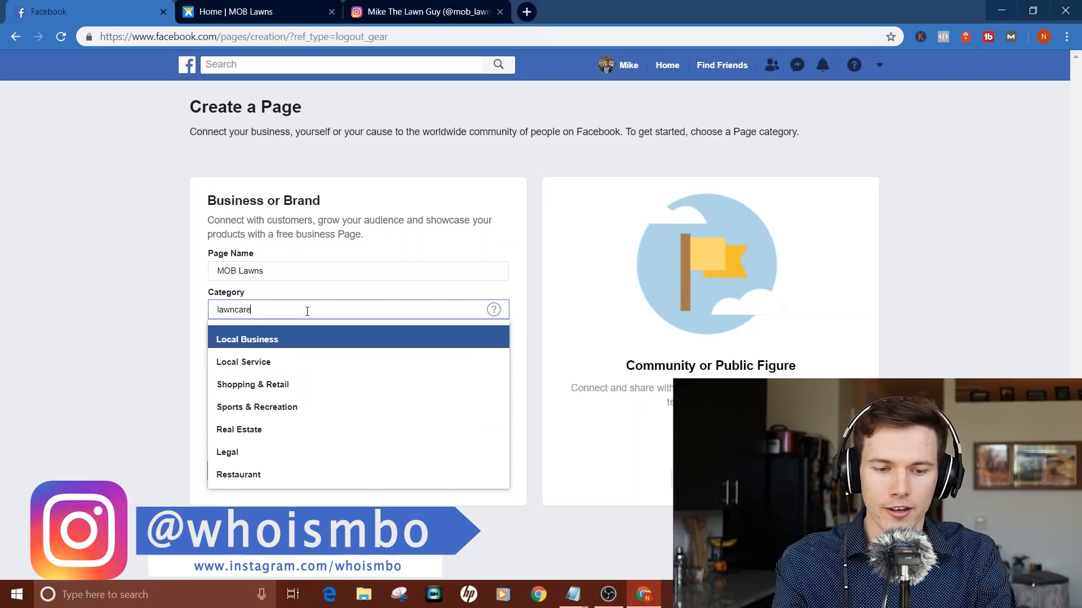
key(BackSpace)
key(BackSpace)
key(BackSpace)
key(BackSpace)
key(BackSpace)
key(BackSpace)
text(nd)
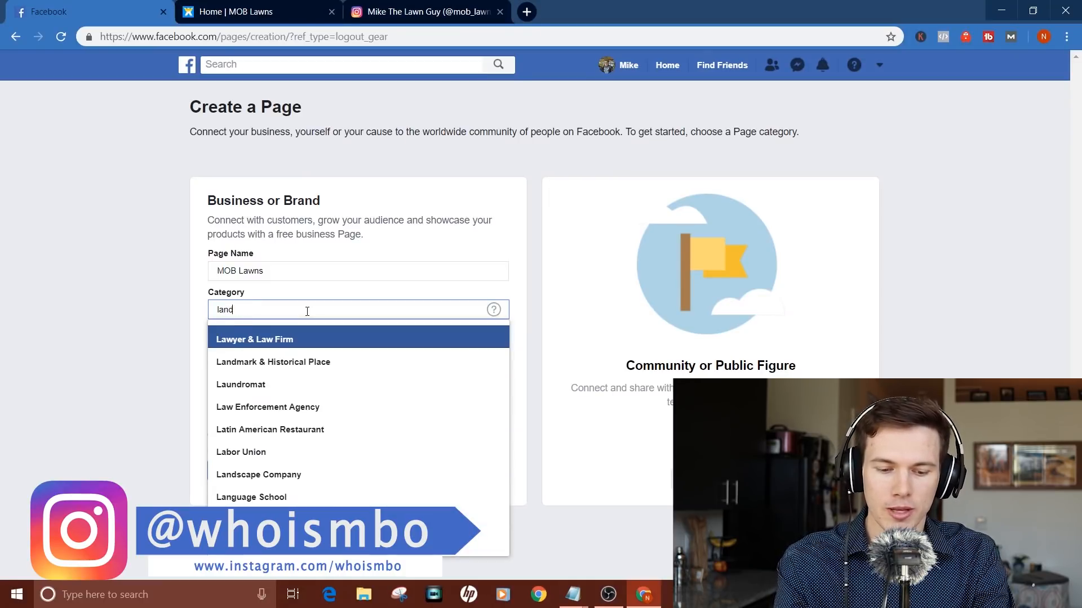
text(scaping)
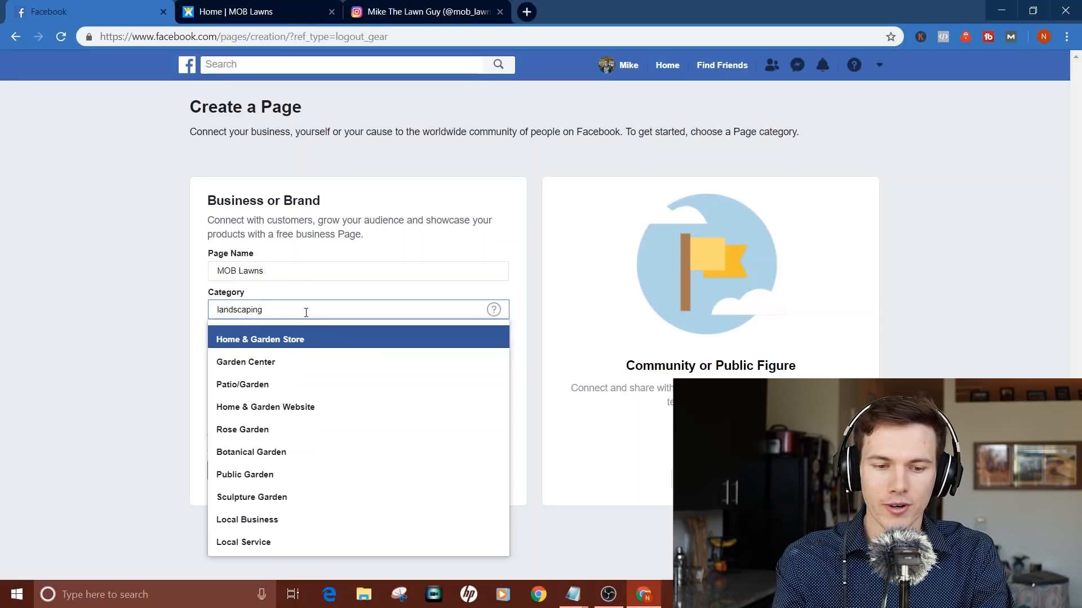
key(BackSpace)
key(BackSpace)
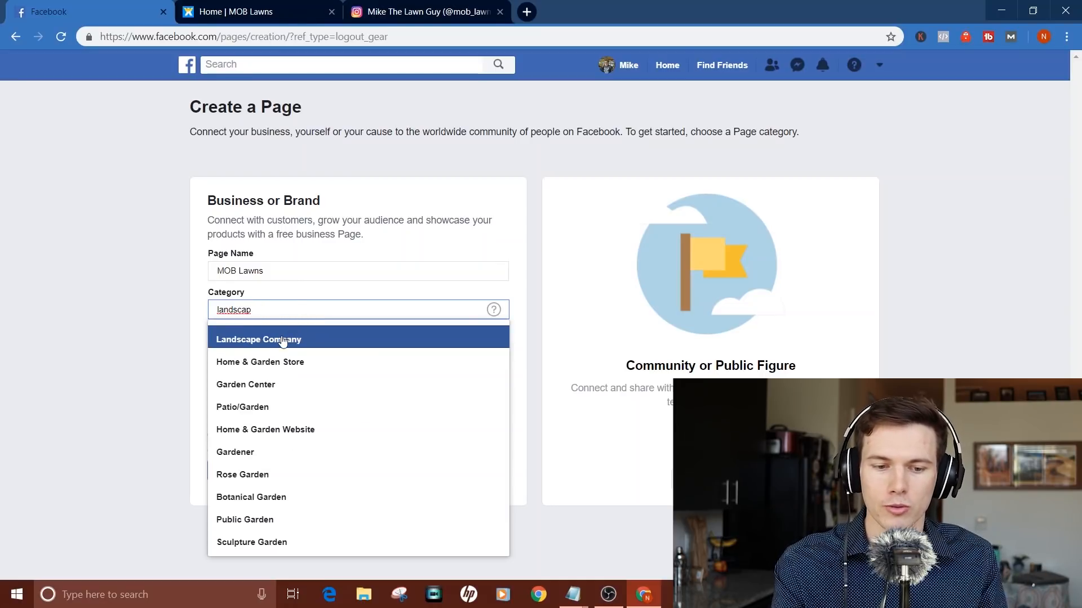
click(283, 340)
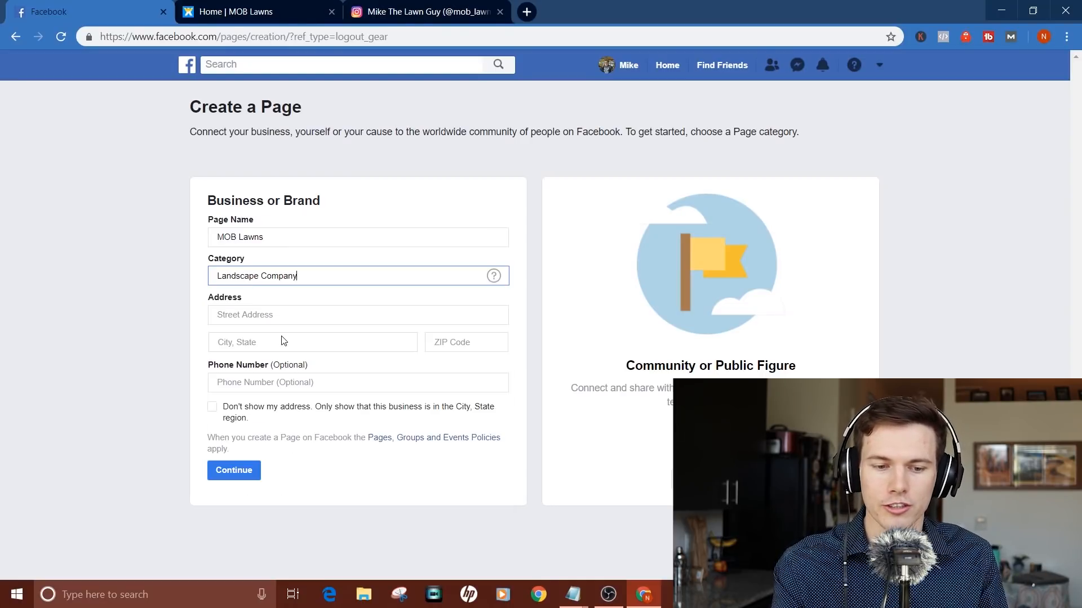
Step: Fill in the business's street address, city and ZIP code
click(306, 315)
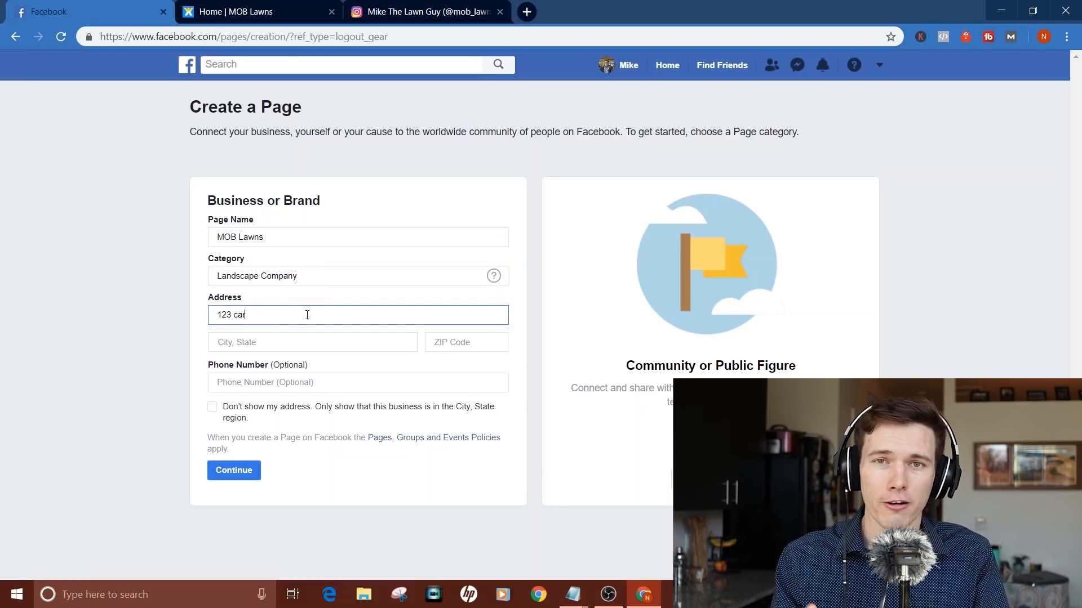
key(Tab)
text(ph)
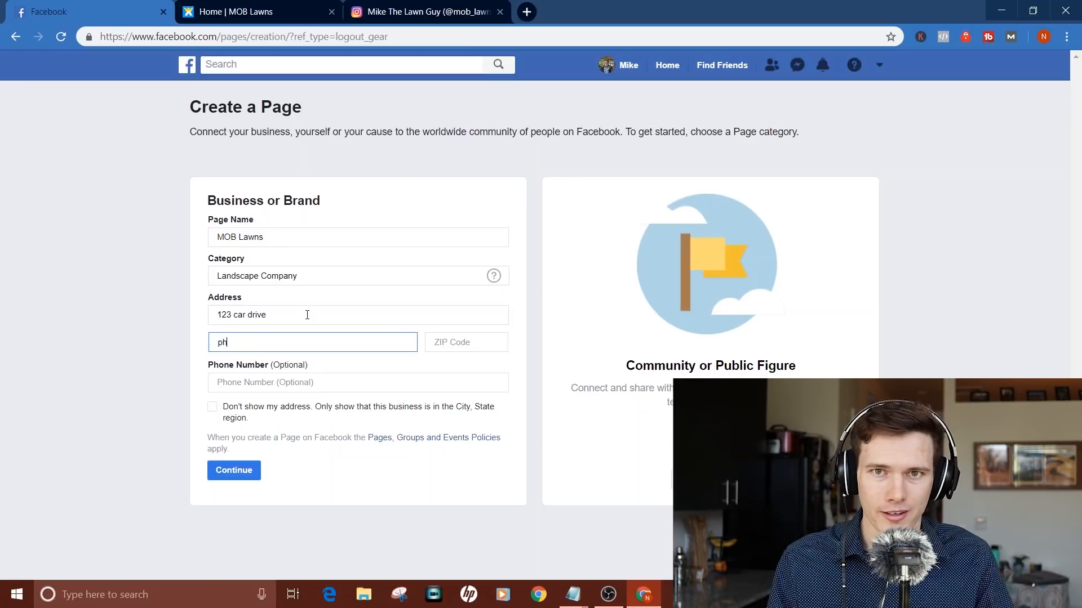
text(iladel)
key(Tab)
text(18901)
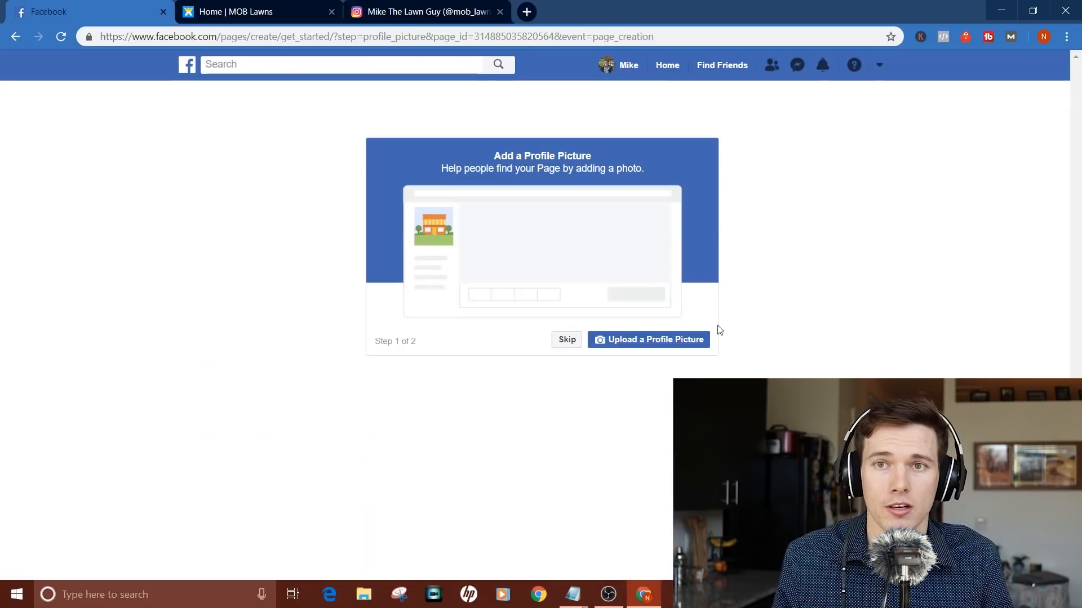
Step: Upload Logo1 as the profile picture and Logo2 as the cover photo, then open the Page
click(645, 340)
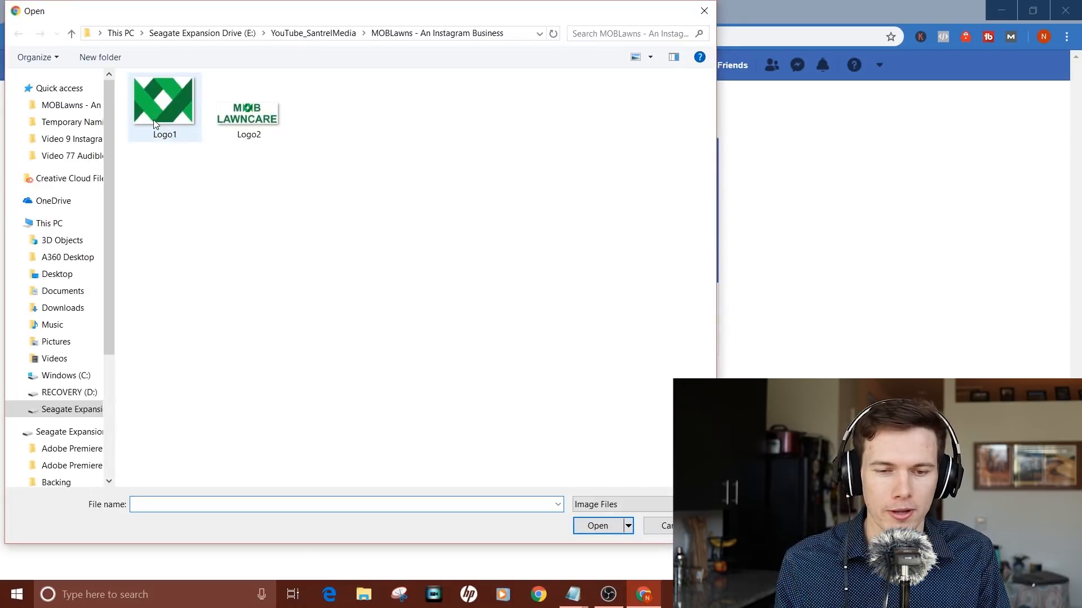
double_click(163, 111)
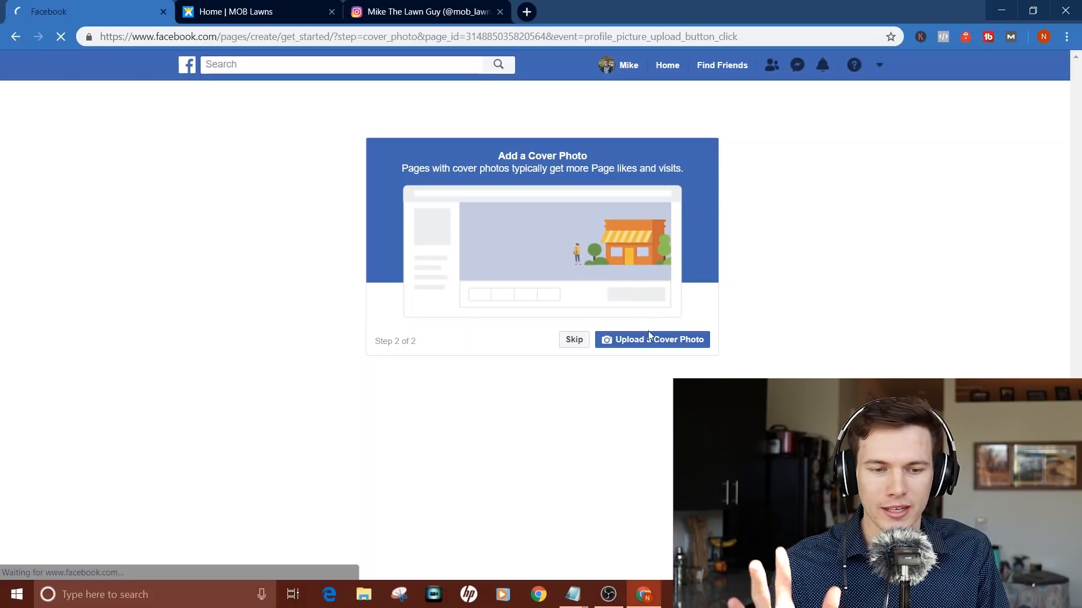
click(640, 341)
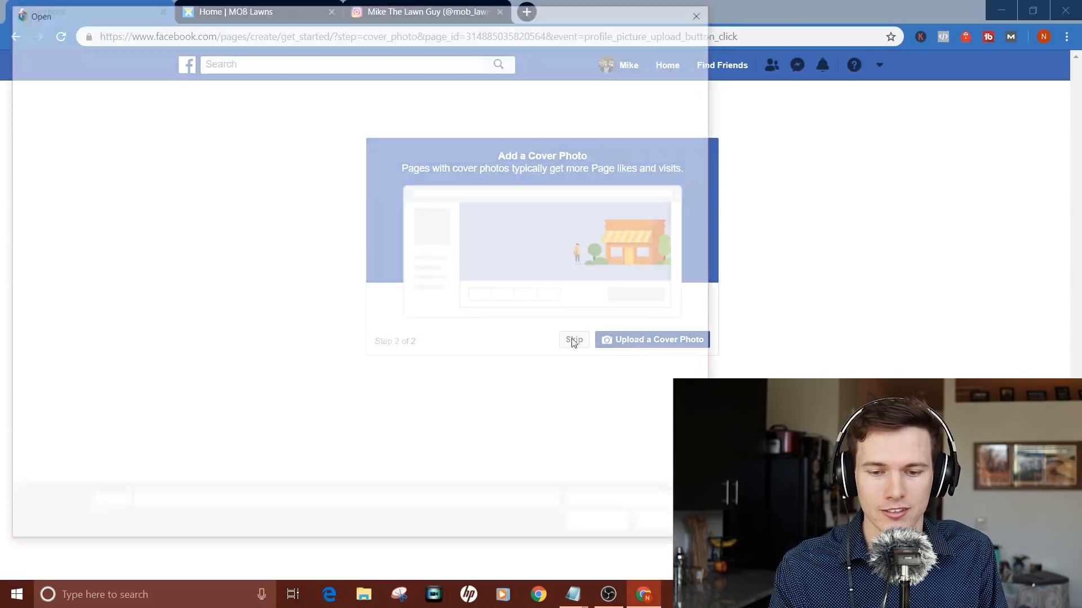
click(252, 134)
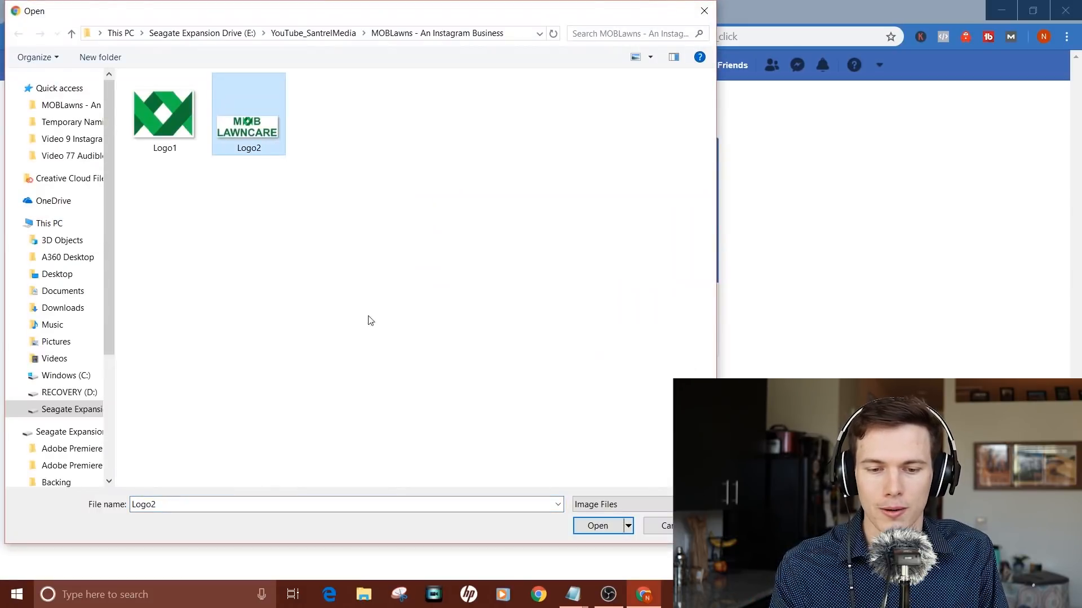
click(596, 525)
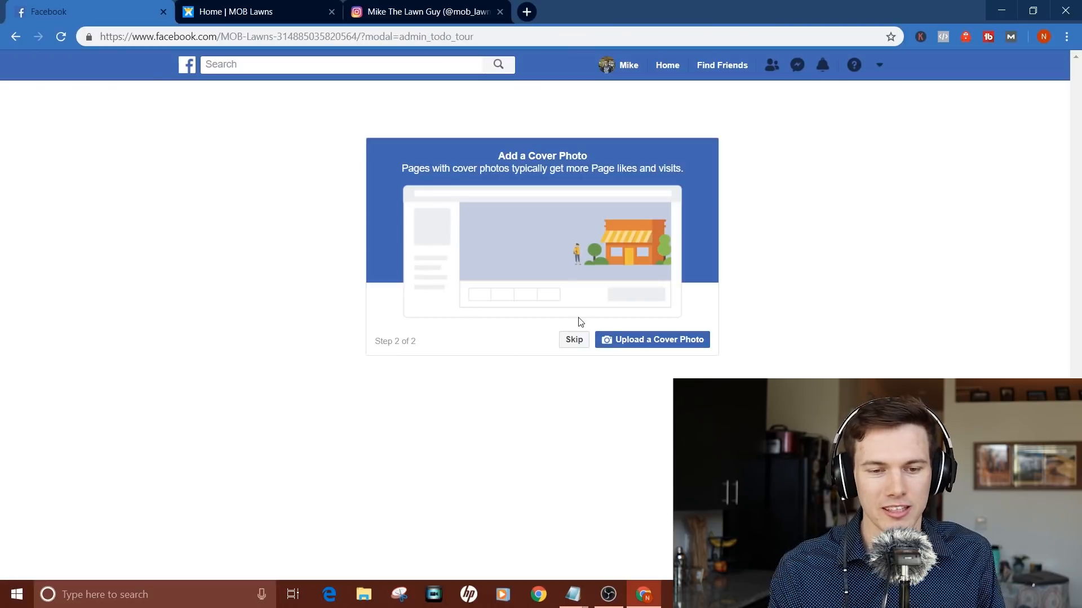
click(574, 340)
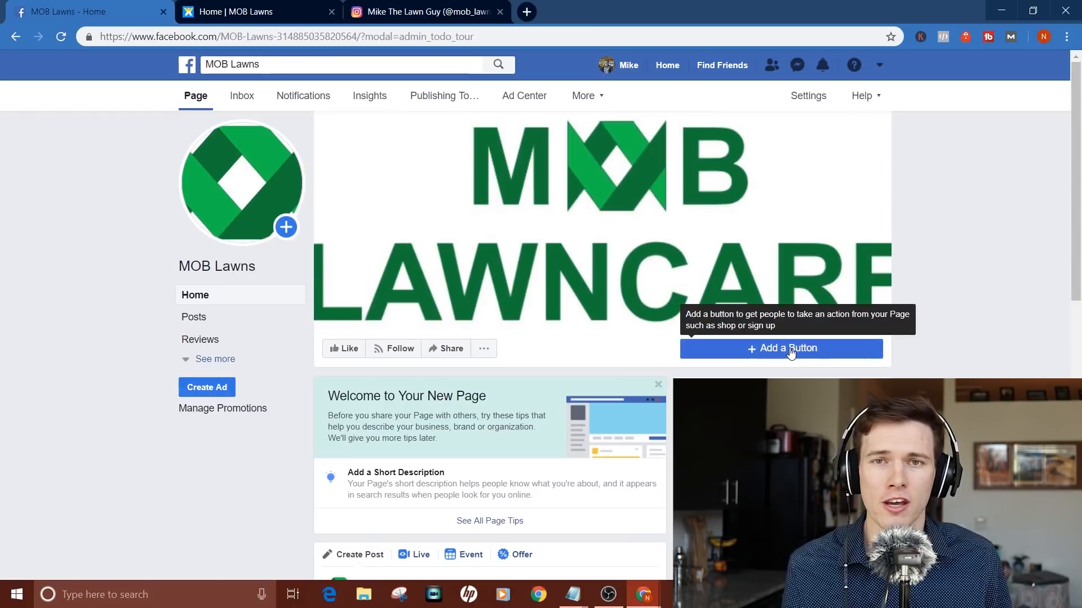
Step: Add a Book Now action button that sends bookings to the business website
click(791, 350)
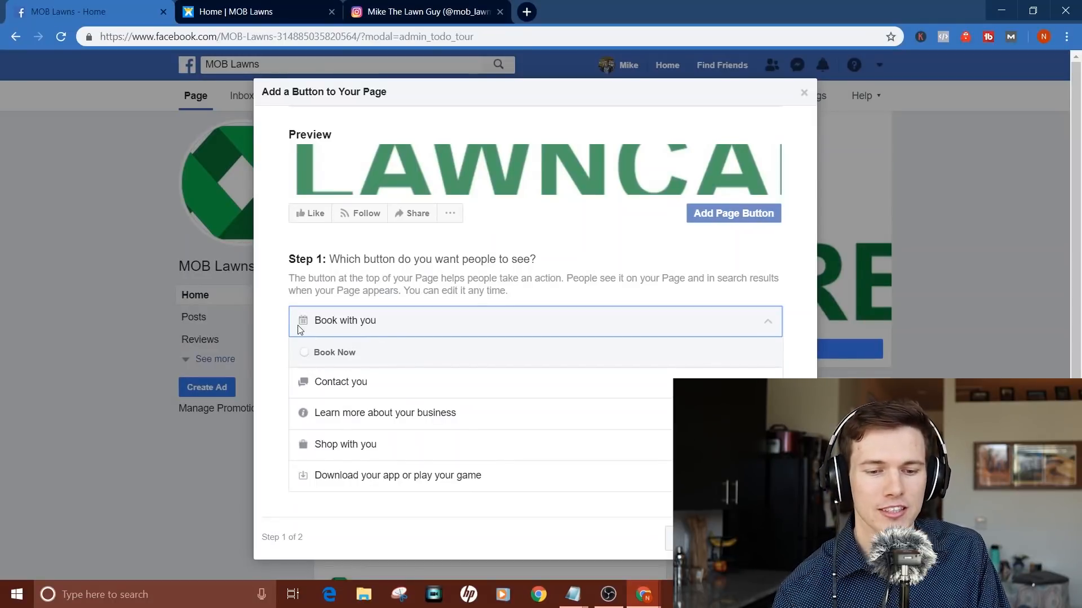
click(306, 354)
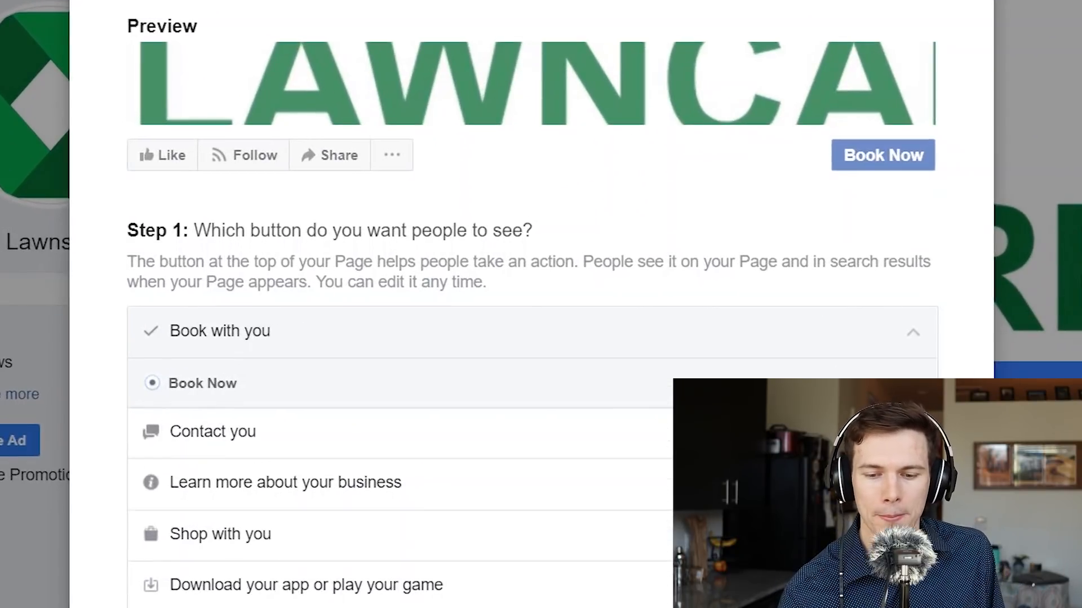
scroll(375, 495, down, 3)
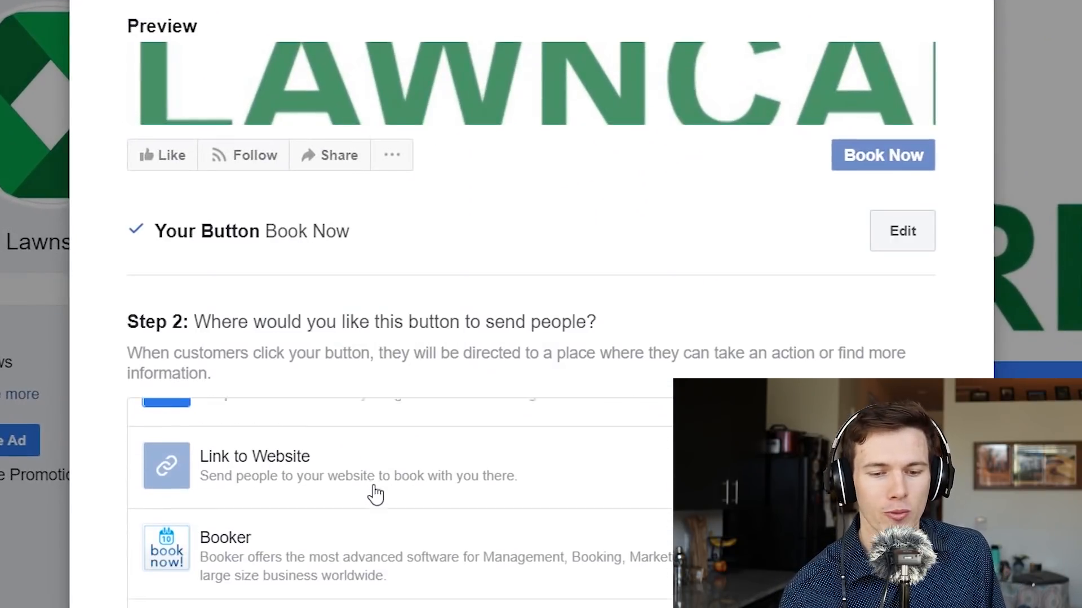
scroll(374, 495, up, 2)
scroll(375, 494, down, 2)
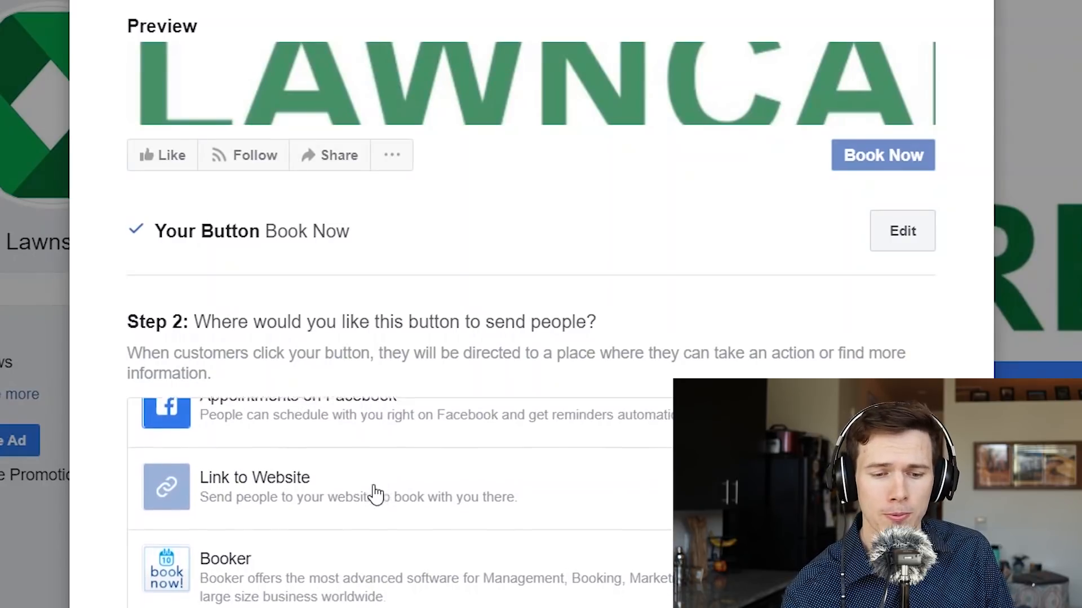
scroll(374, 494, up, 2)
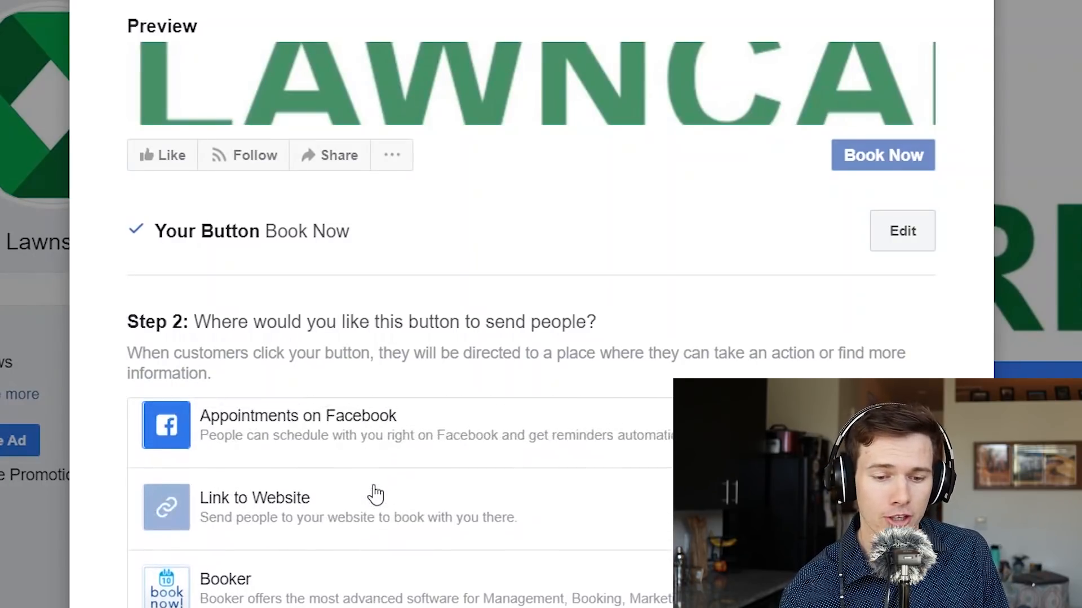
scroll(376, 490, down, 1)
scroll(376, 490, up, 1)
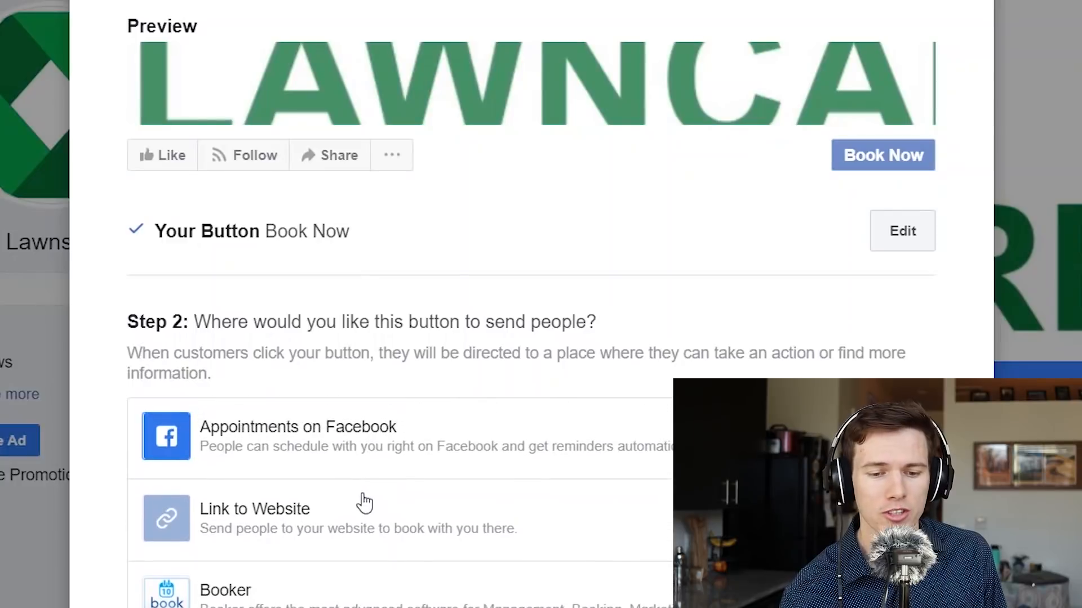
click(360, 506)
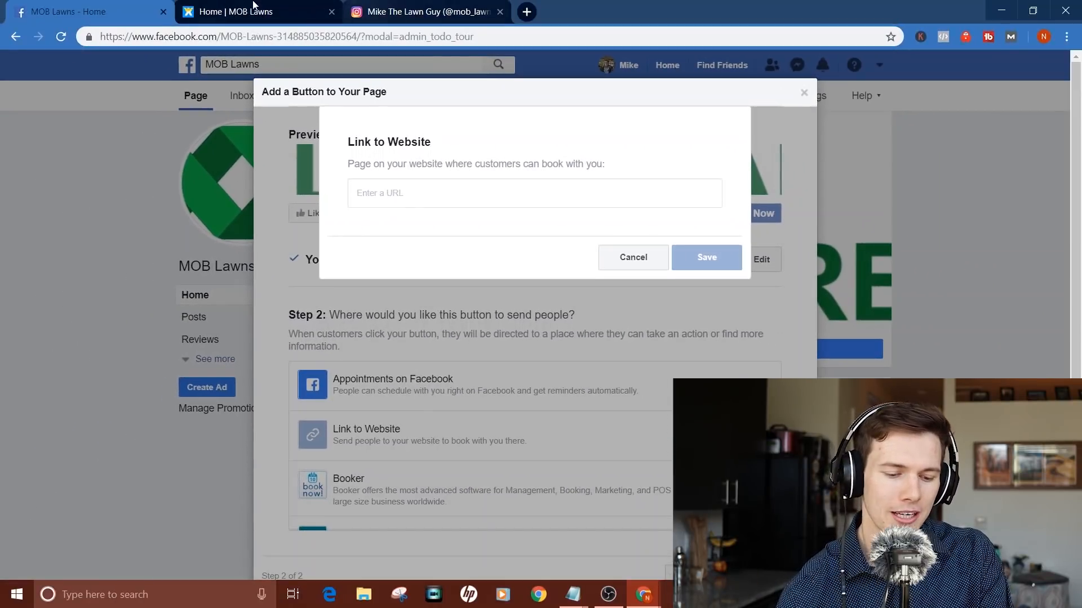
Step: Paste the MOB Lawns website address as the booking link and save it
click(305, 12)
scroll(447, 376, down, 3)
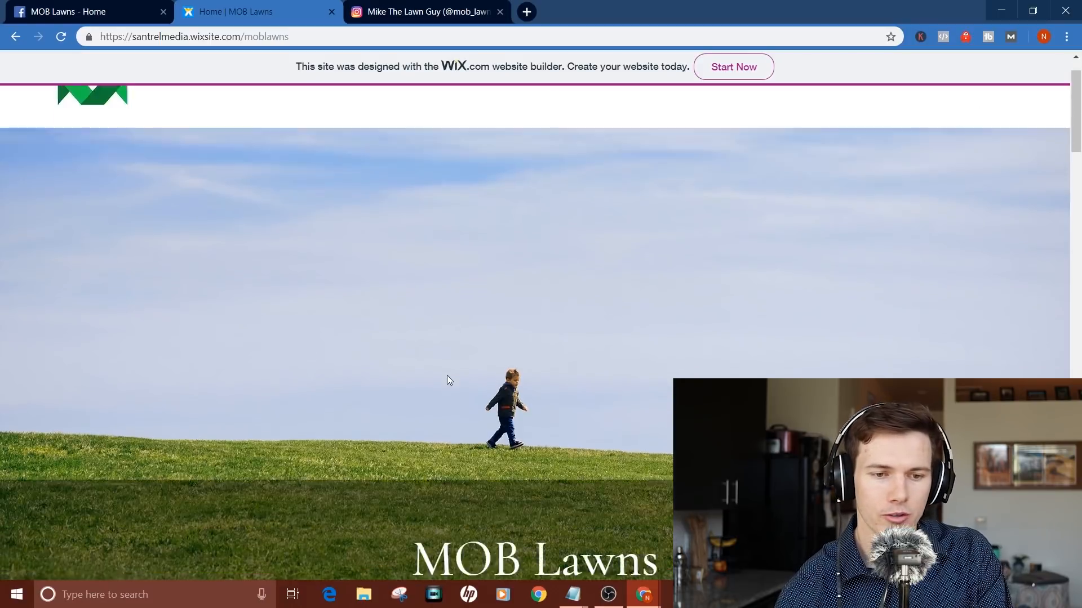
click(111, 5)
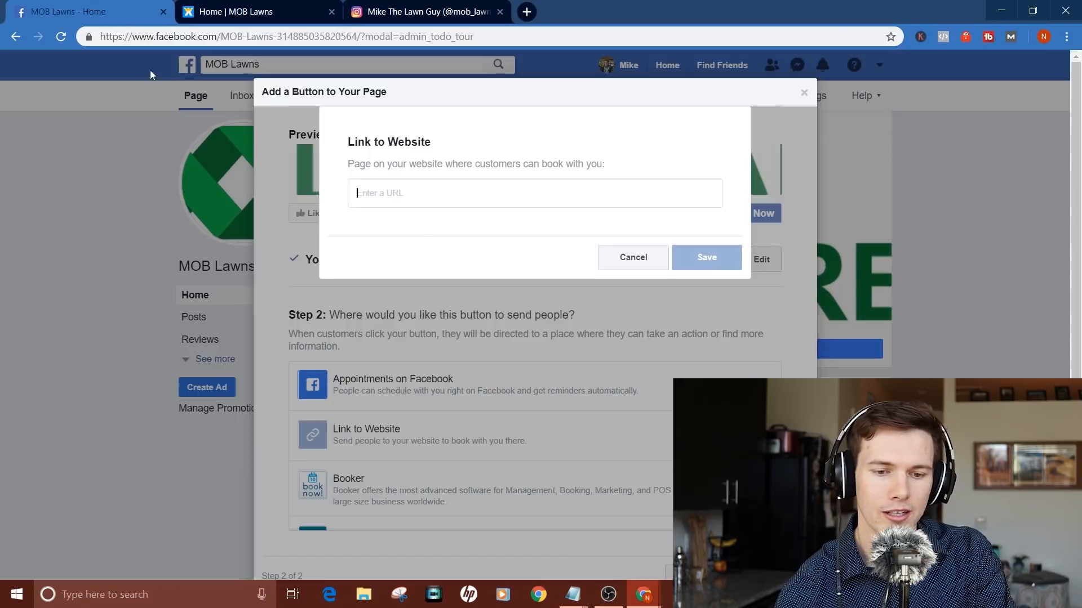
text(https://santrelmedia.wixsite.com/moblawns)
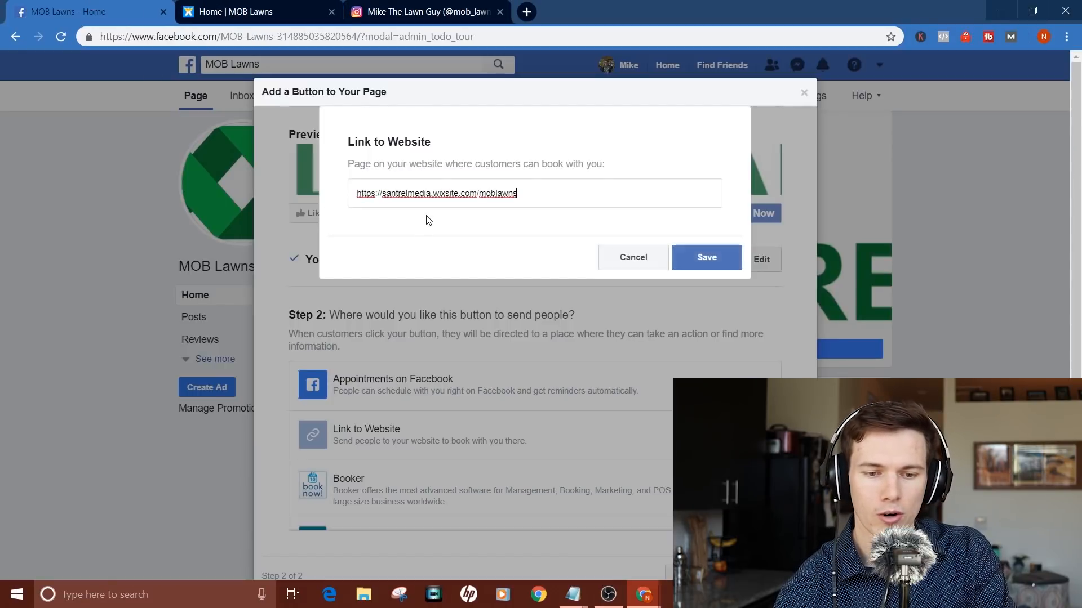
click(701, 262)
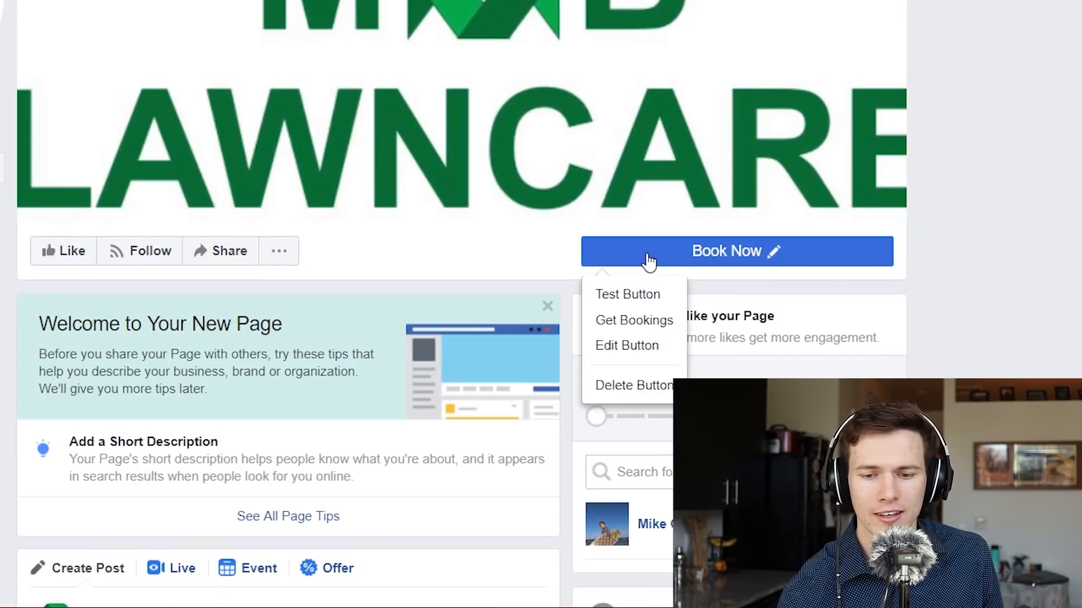
Step: Finish the button setup and test that Book Now opens the Wix site
click(649, 261)
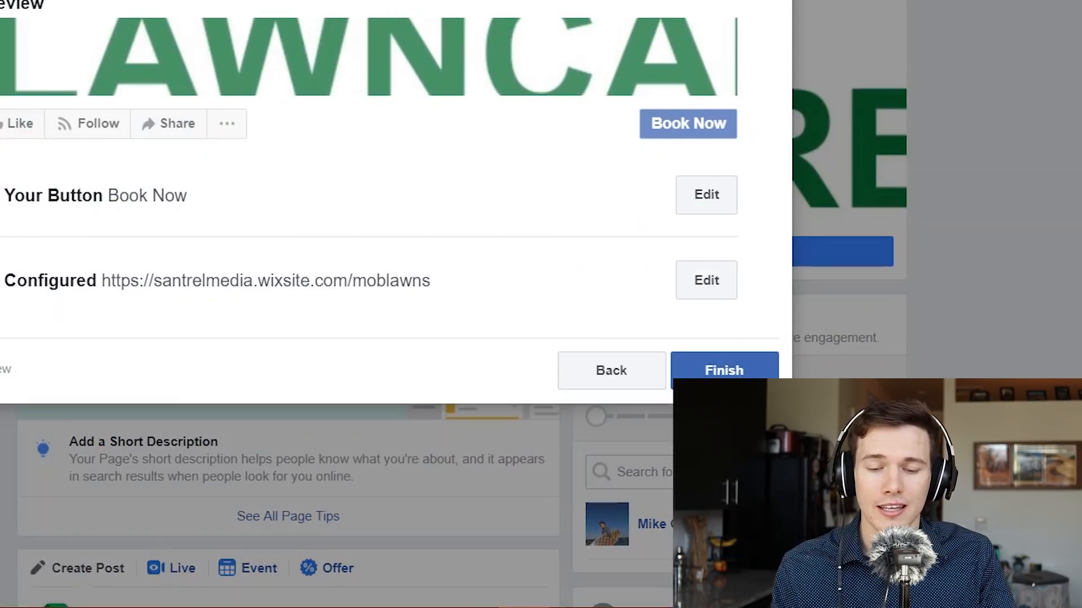
click(724, 381)
mouse_move(646, 263)
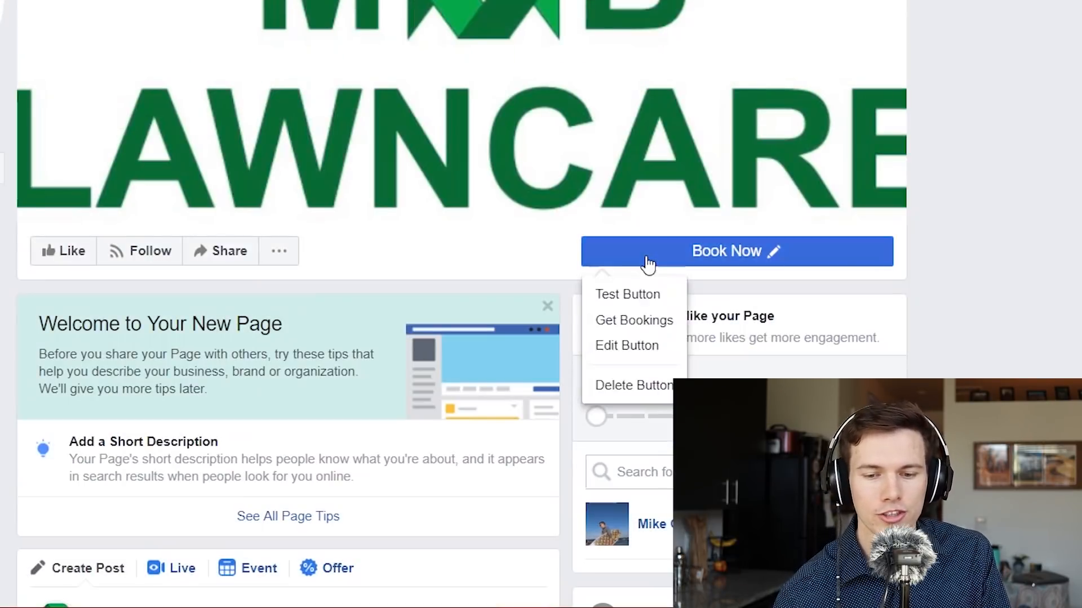
click(637, 297)
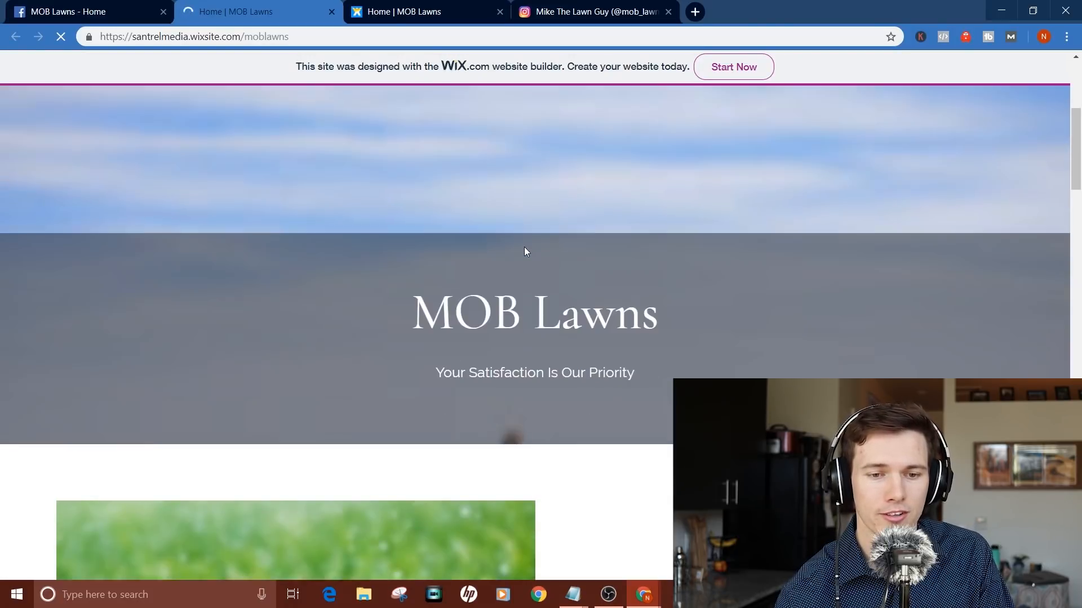
scroll(524, 244, down, 5)
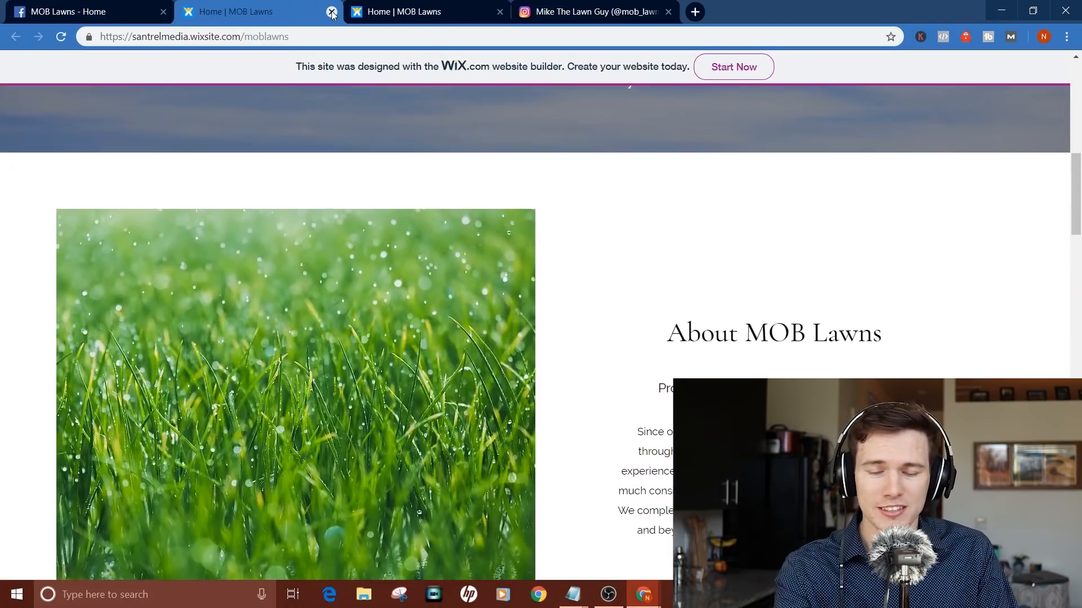
click(47, 7)
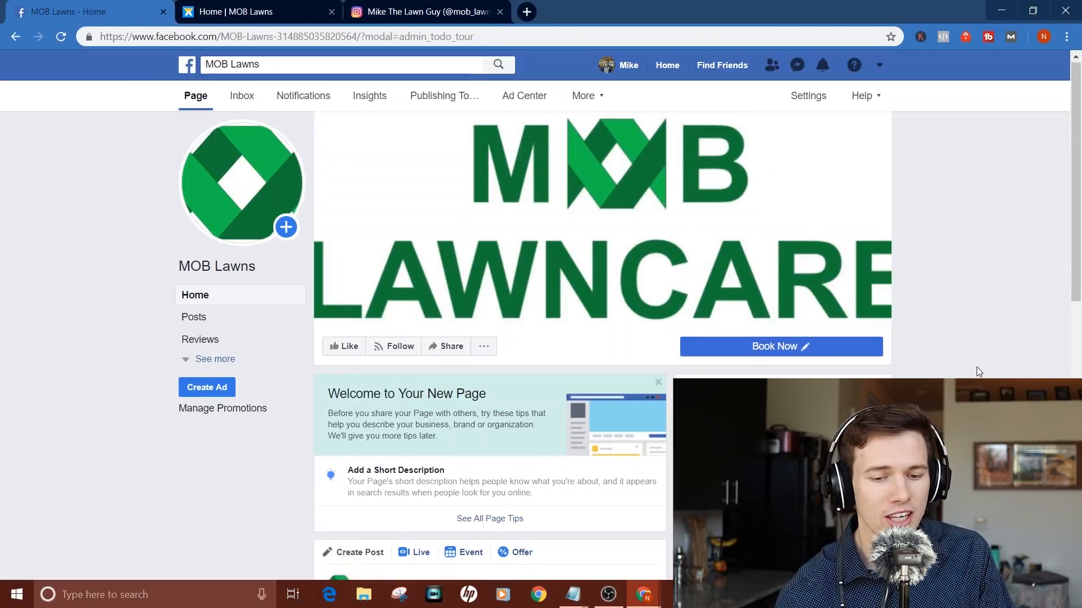
scroll(976, 367, down, 2)
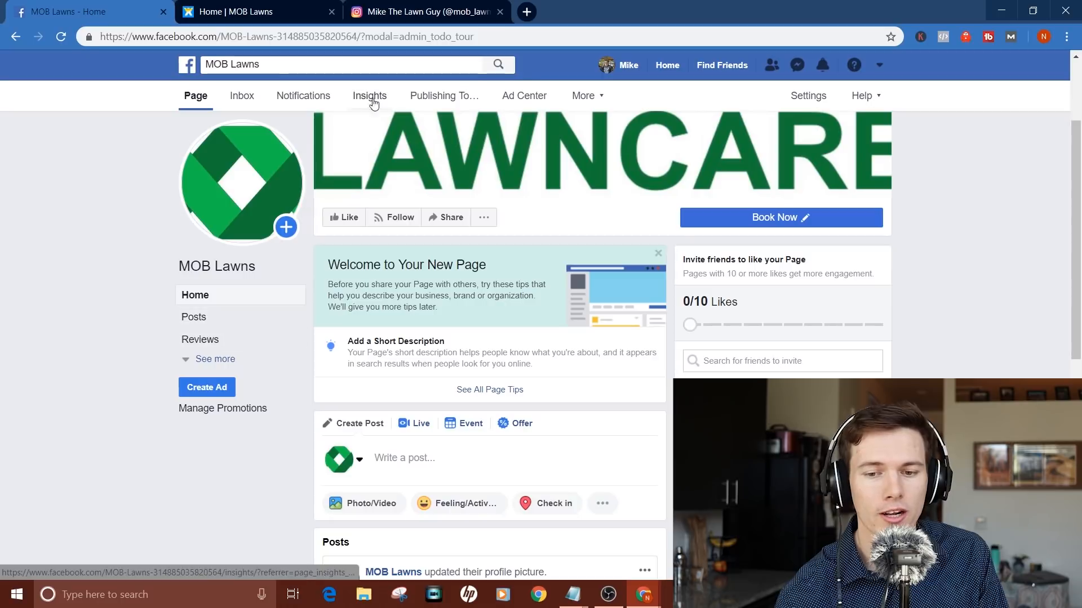
Step: Open the Page Info settings and make a first attempt at the description
click(813, 96)
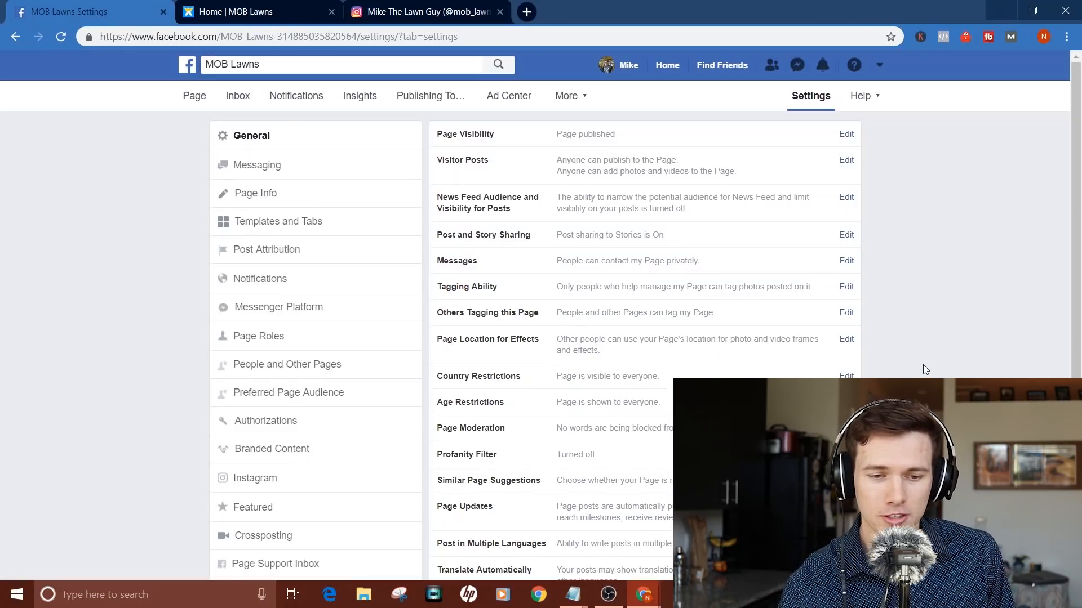
click(262, 195)
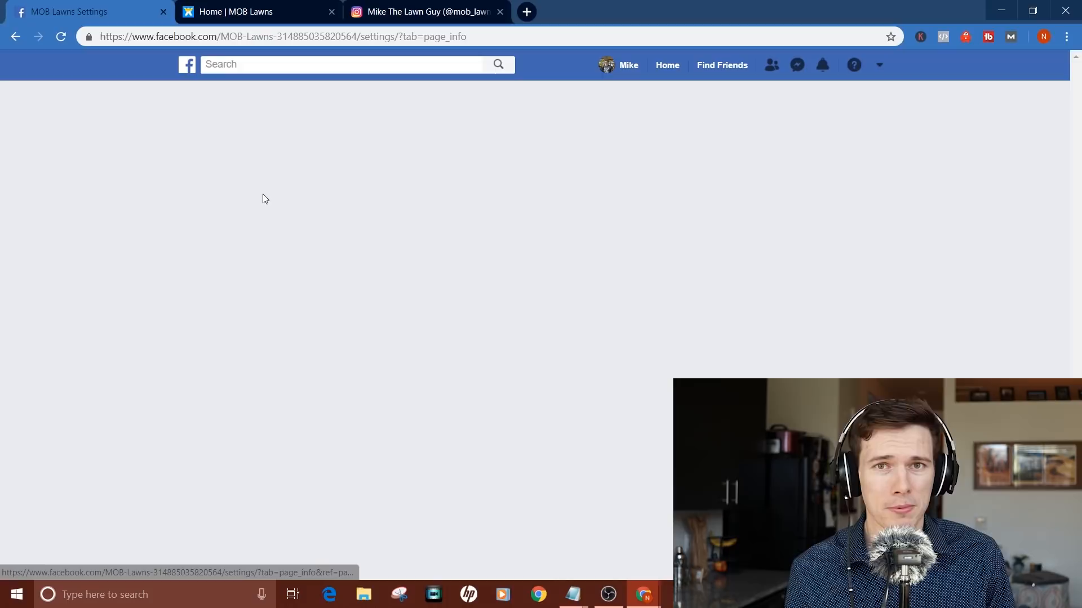
scroll(554, 326, down, 4)
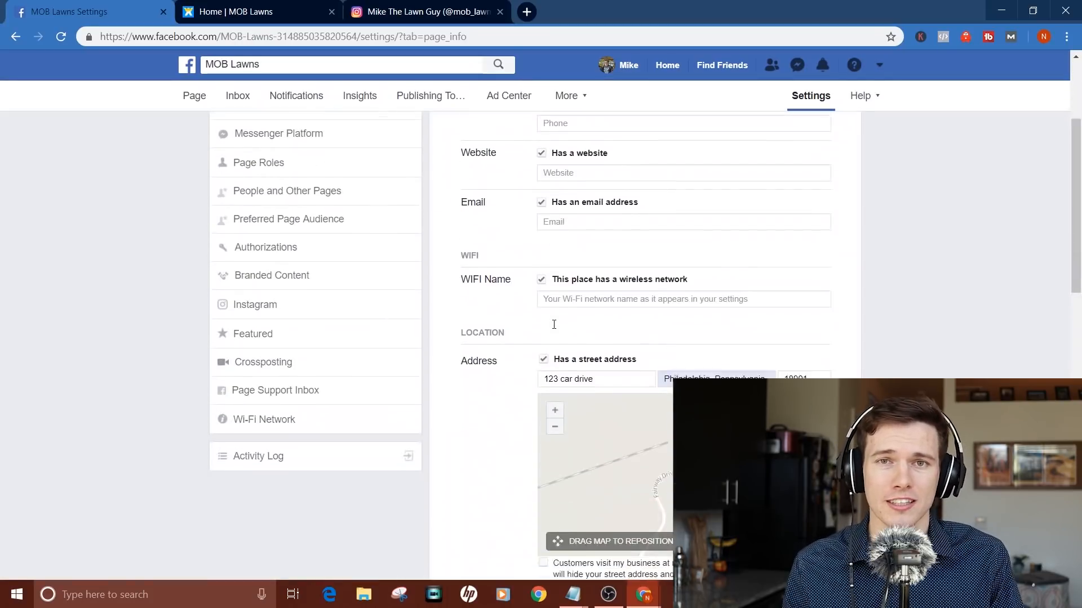
scroll(621, 145, up, 4)
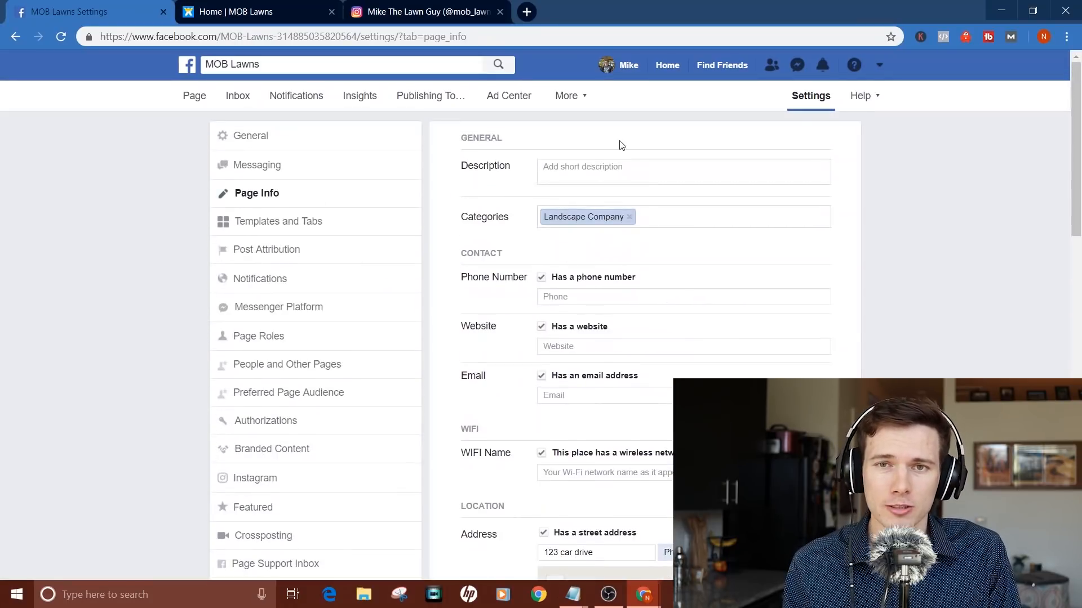
click(607, 167)
text(/A)
key(BackSpace)
key(BackSpace)
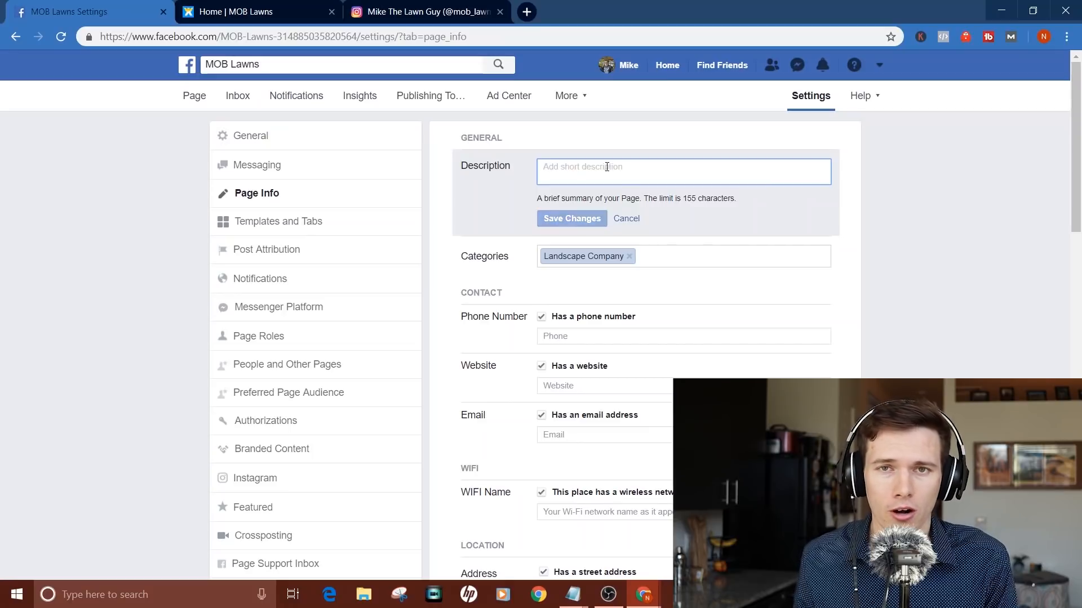
text(A fa)
key(BackSpace)
key(BackSpace)
key(BackSpace)
key(BackSpace)
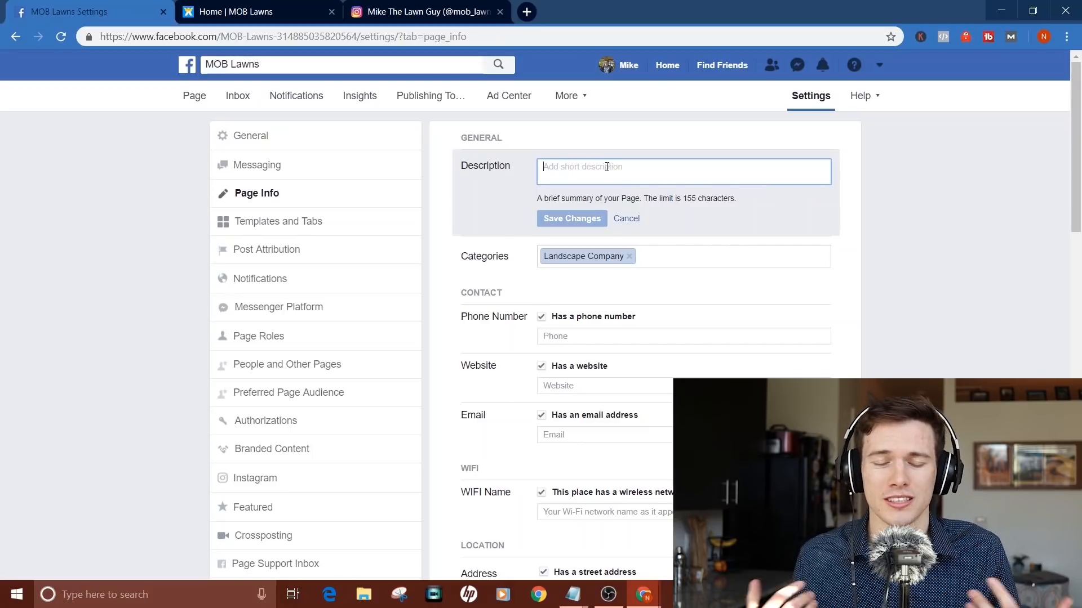
text(A local family-o)
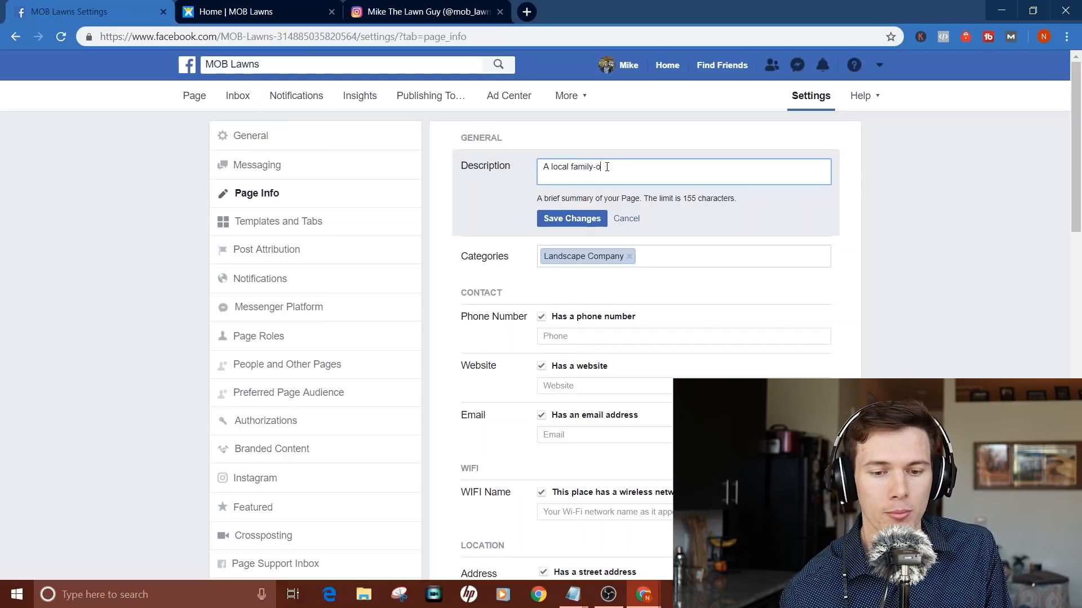
key(BackSpace)
key(BackSpace)
key(BackSpace)
key(BackSpace)
key(BackSpace)
key(BackSpace)
key(BackSpace)
key(BackSpace)
key(BackSpace)
key(BackSpace)
key(BackSpace)
key(BackSpace)
key(BackSpace)
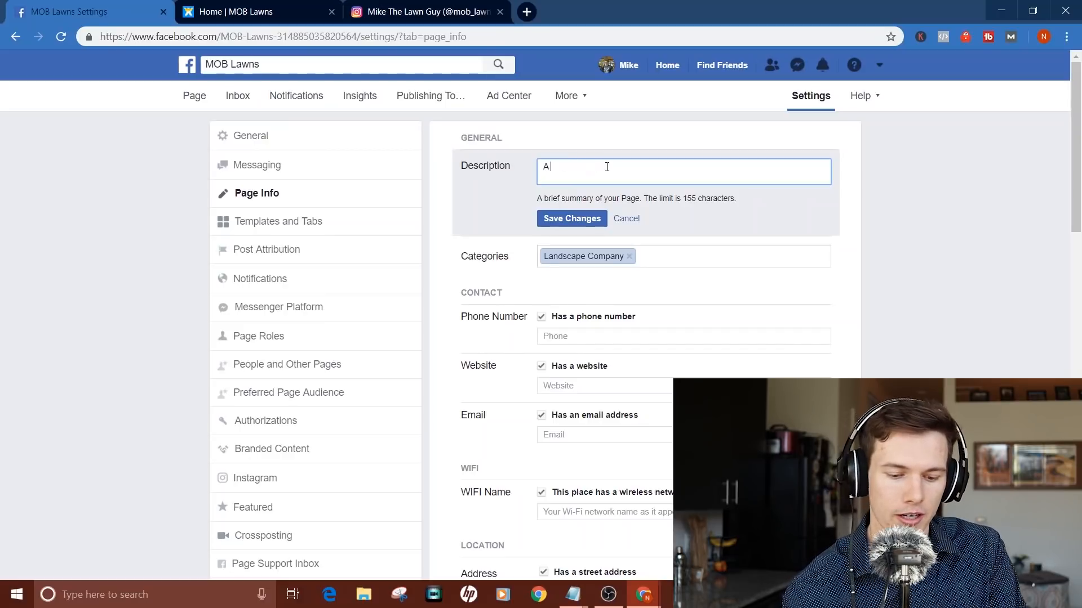
scroll(563, 360, down, 1)
Step: Save the business website URL and the contact email address in Page Info
click(572, 366)
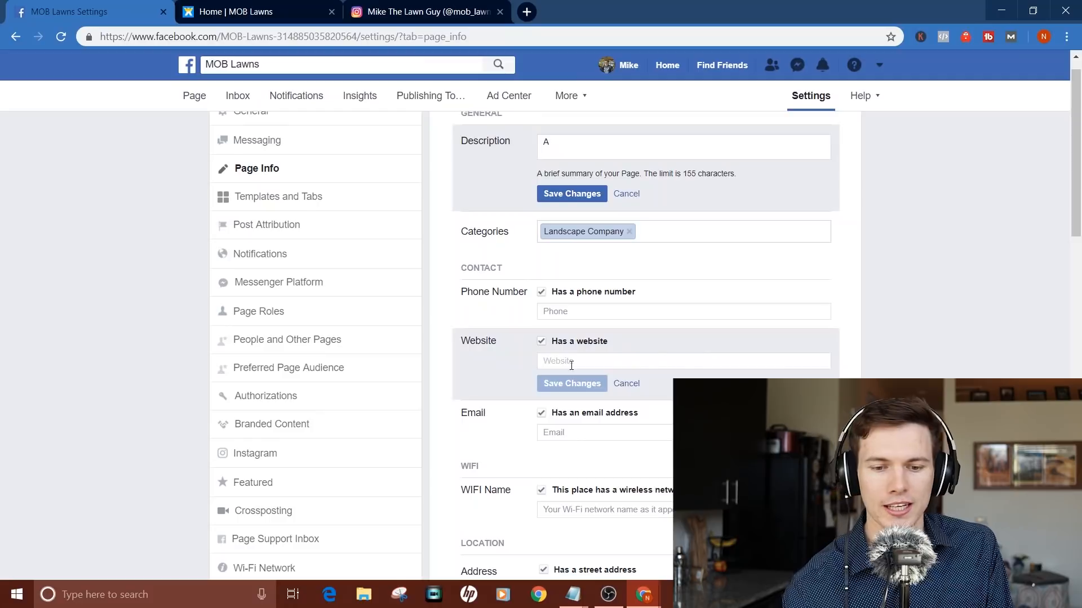
text(https://santrelmedia.wixsite.com/moblawns)
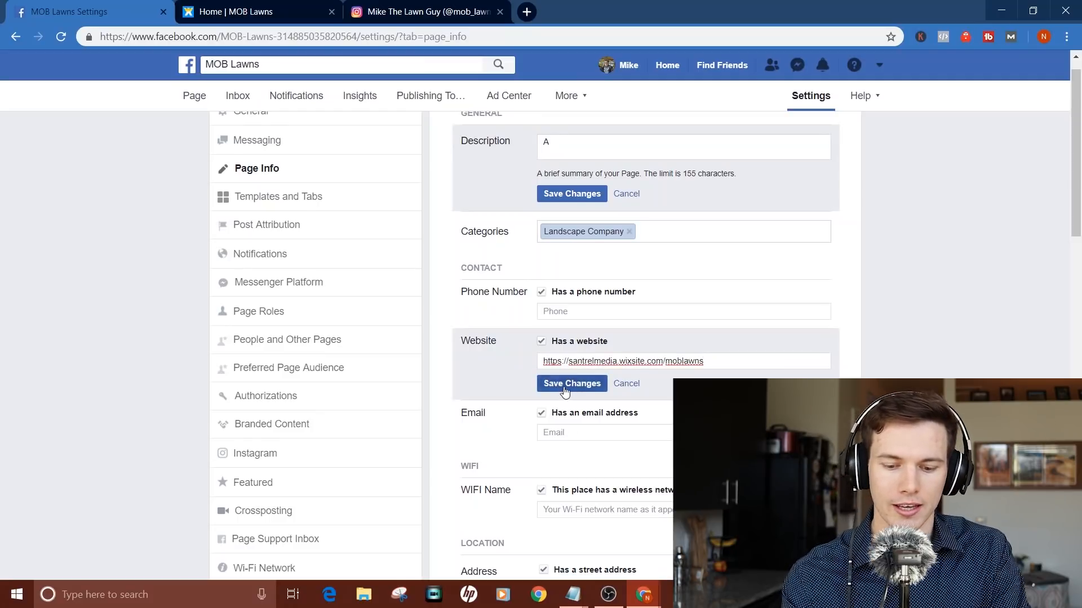
click(572, 384)
click(570, 416)
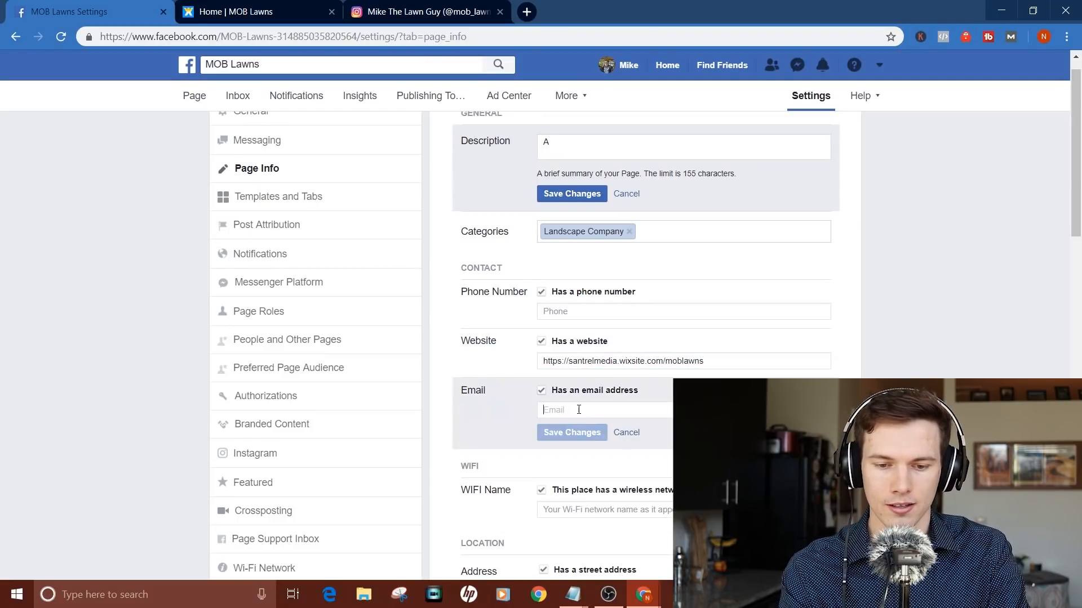
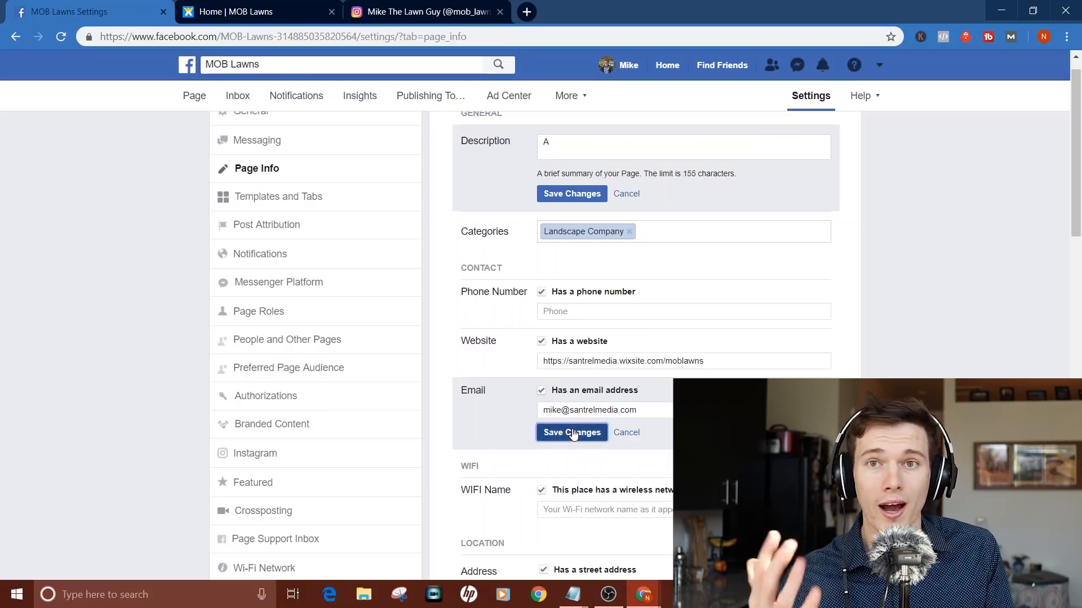
click(572, 432)
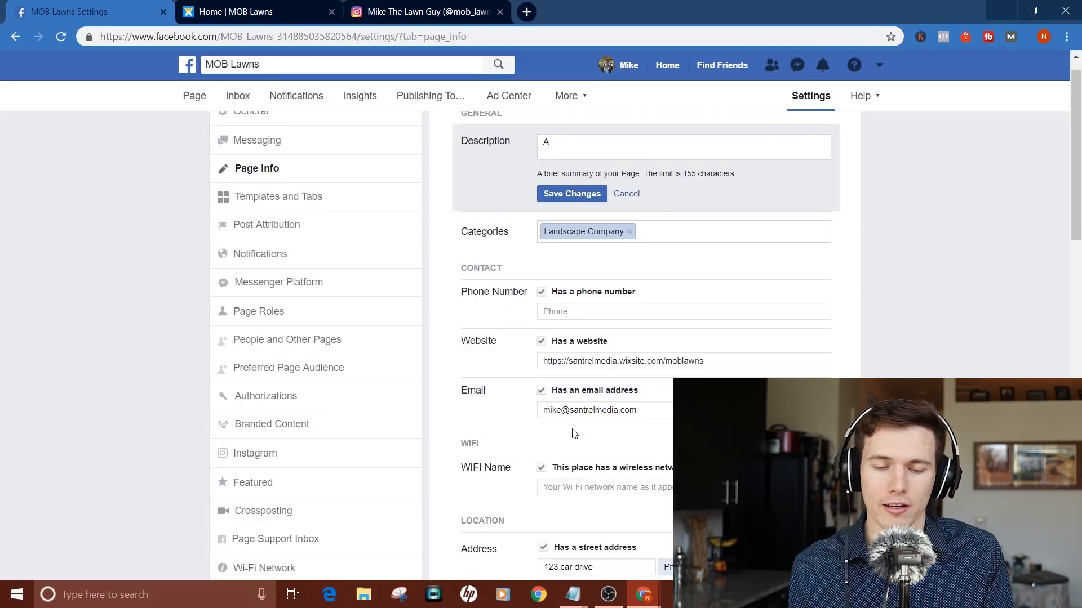
Step: Continue the description: 'A local family-owned landscaping company looking to give'
scroll(572, 426, down, 3)
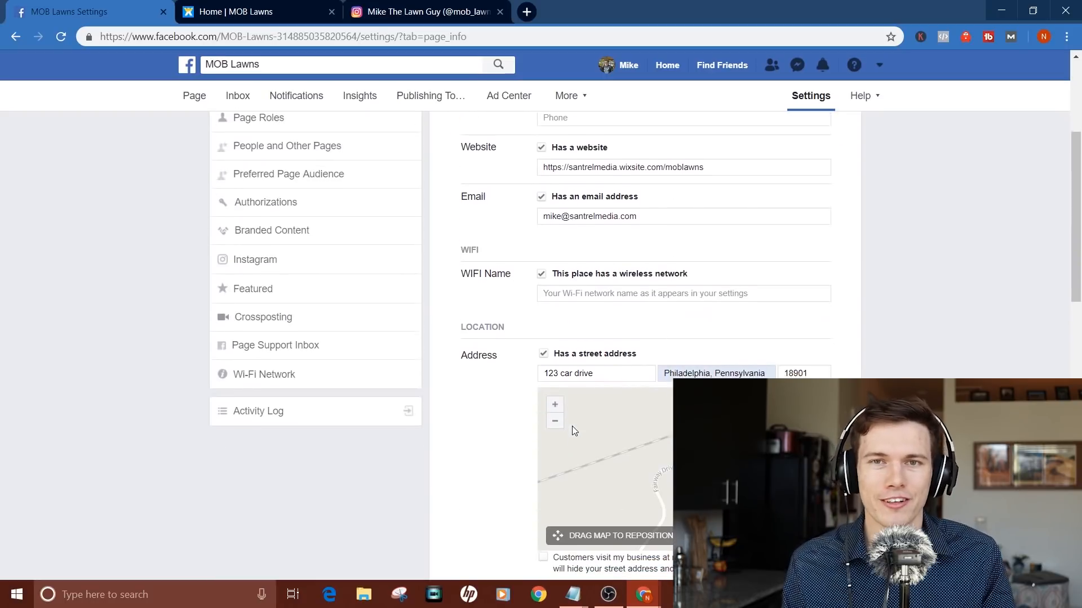
scroll(597, 280, up, 4)
click(558, 171)
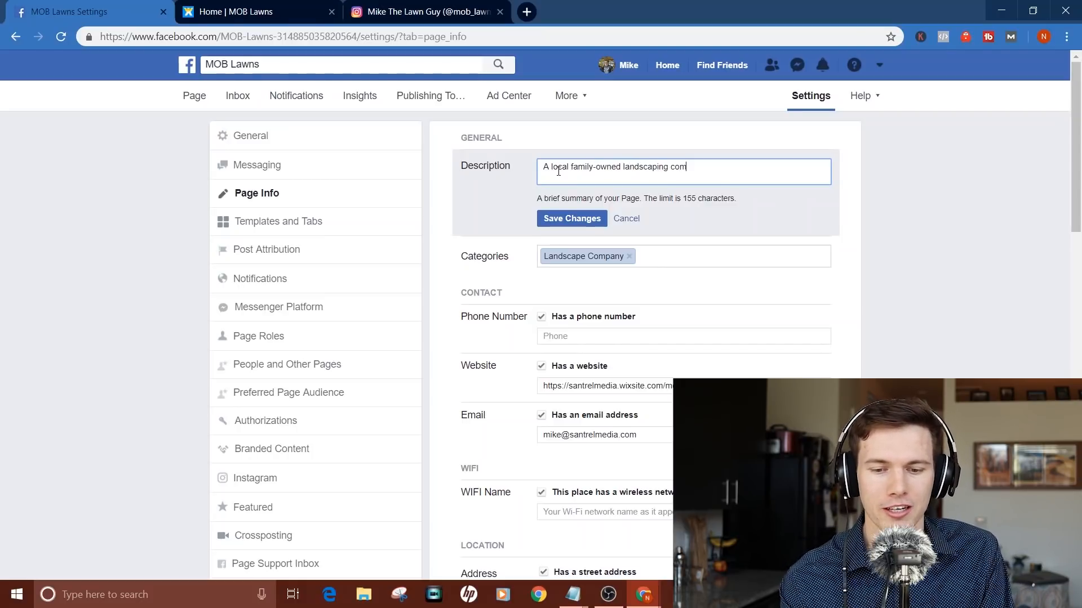
text(any looking to give)
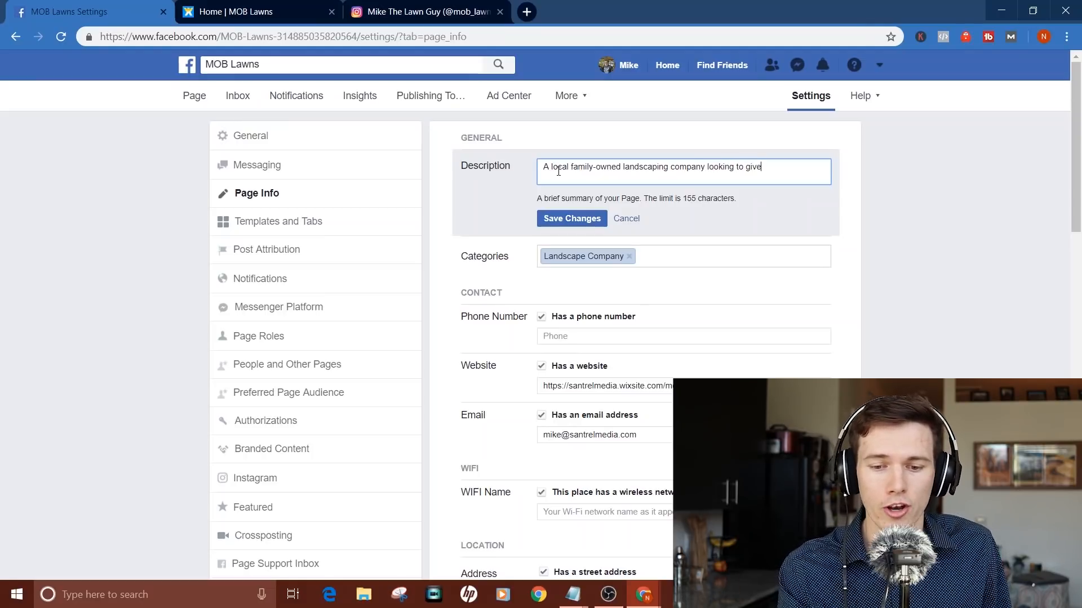
Step: Save the description and set the business hours to Always open
click(571, 219)
scroll(492, 349, down, 7)
scroll(491, 348, down, 5)
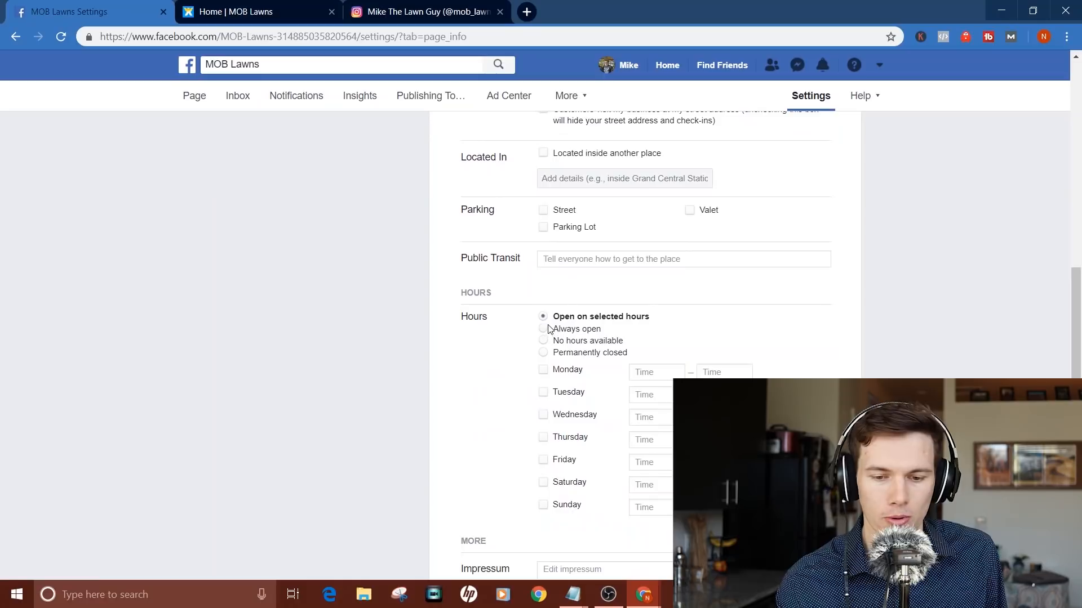
click(545, 328)
click(567, 373)
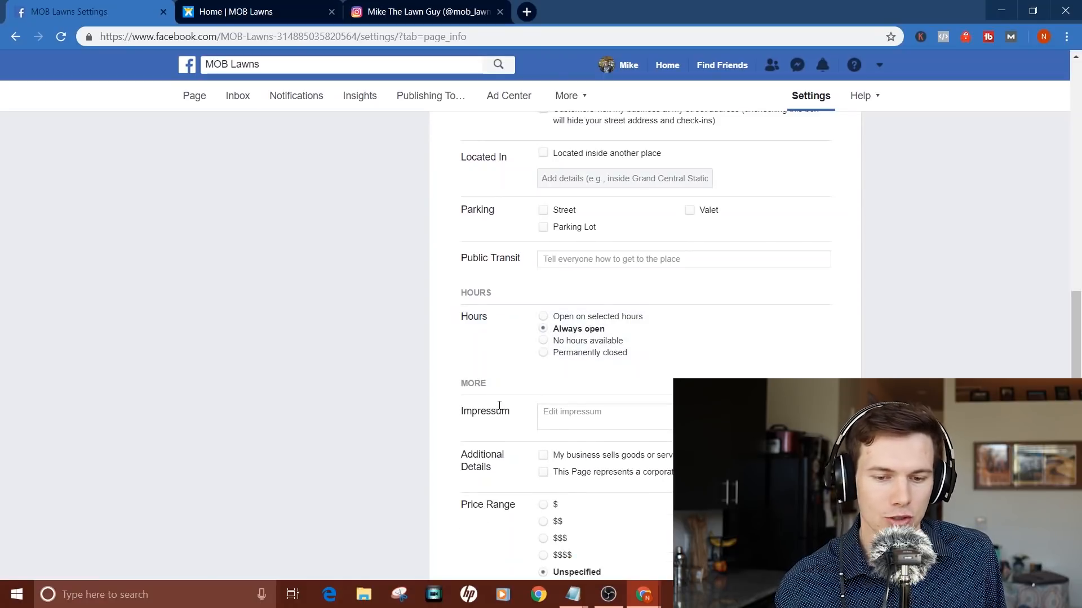
Step: Select and save $$$ as the price range
scroll(499, 405, down, 3)
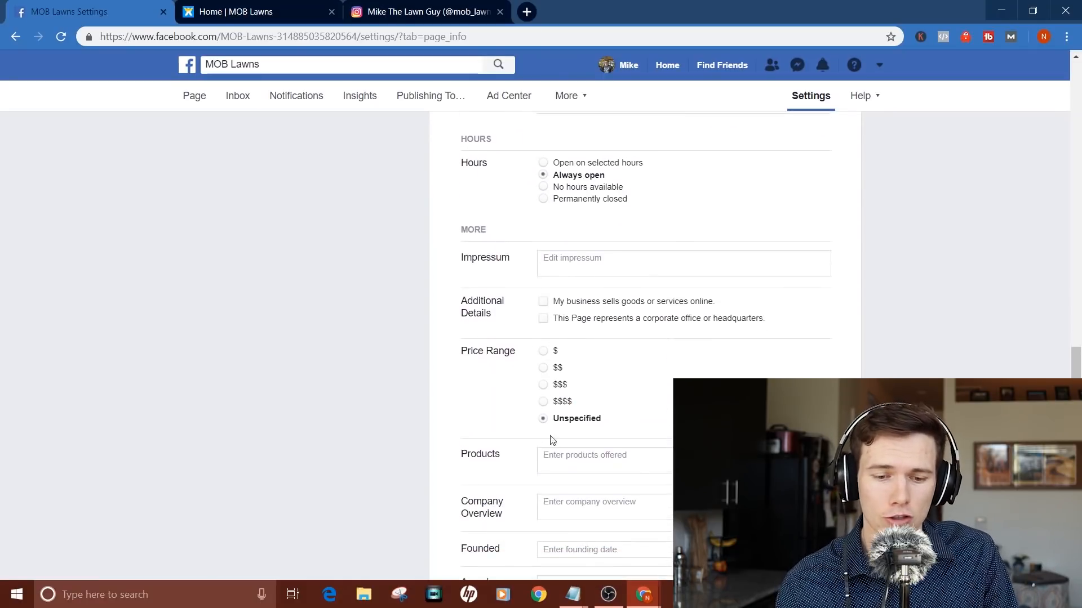
click(546, 386)
click(545, 385)
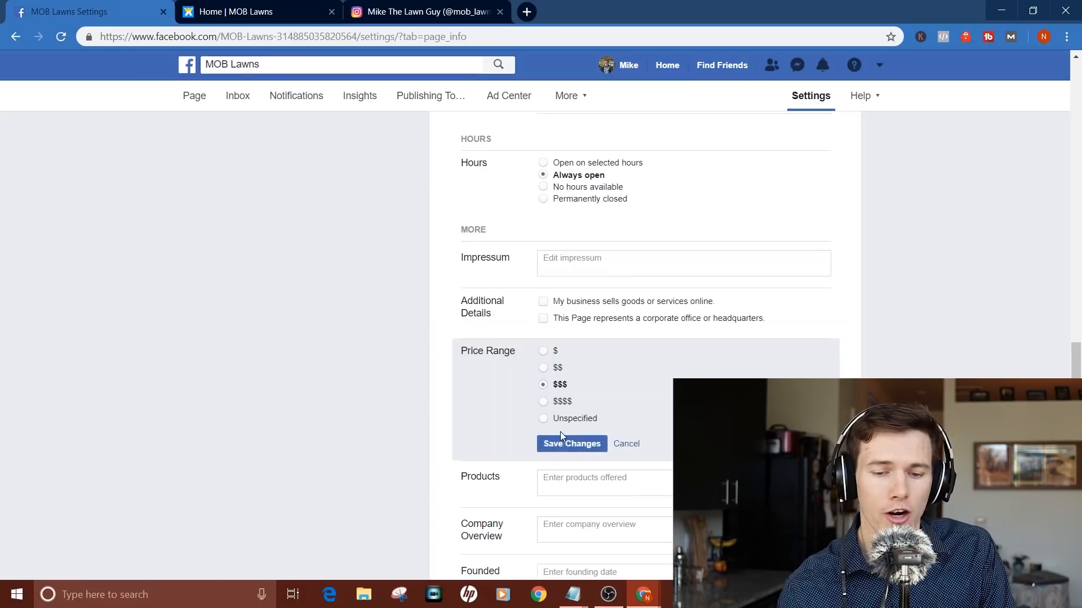
click(570, 443)
scroll(483, 441, down, 2)
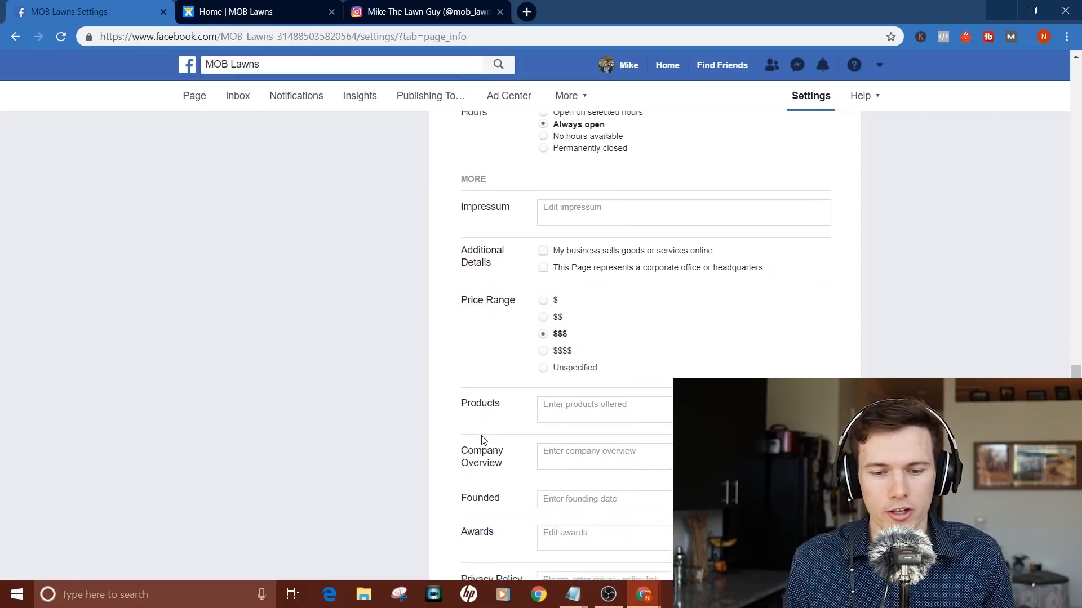
Step: Add Lawn, Landscaping and Tree removal entries to the products list and save
click(735, 378)
text(Lawn mowing)
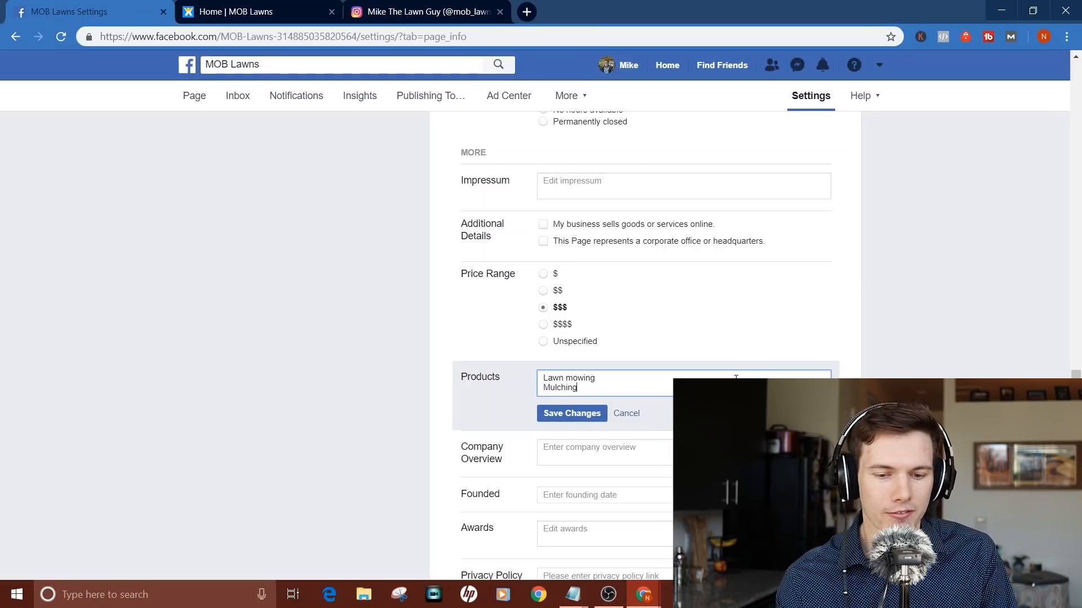
key(Return)
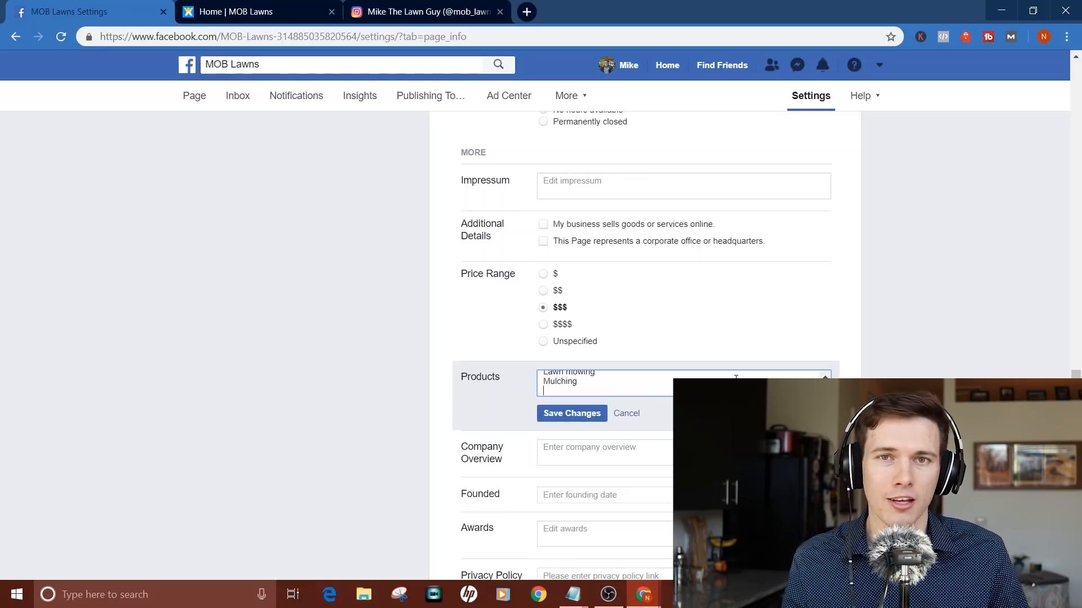
text(Landscap)
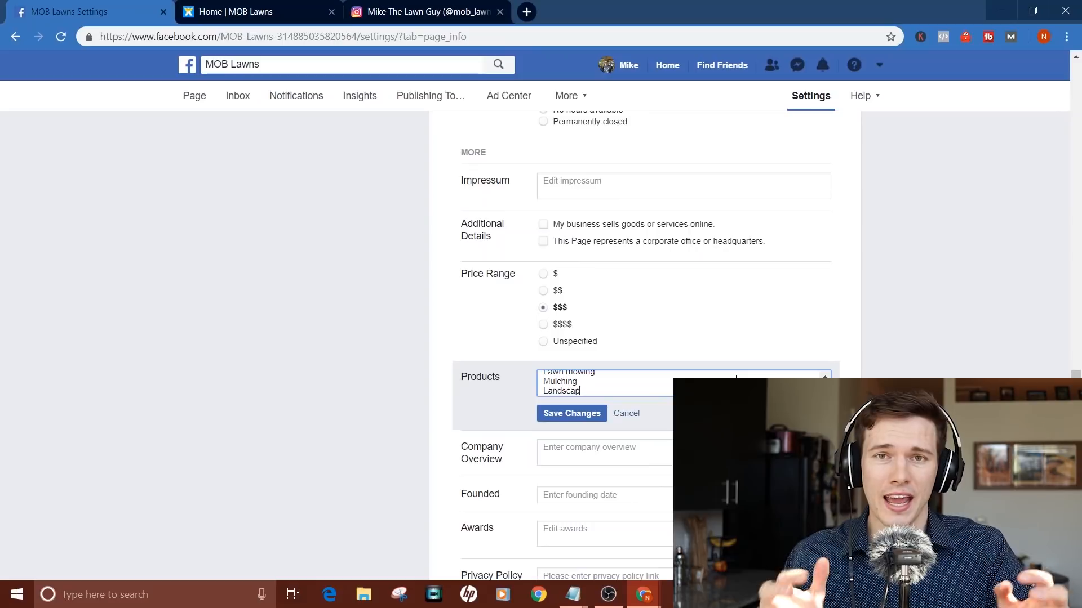
text(ing)
key(Return)
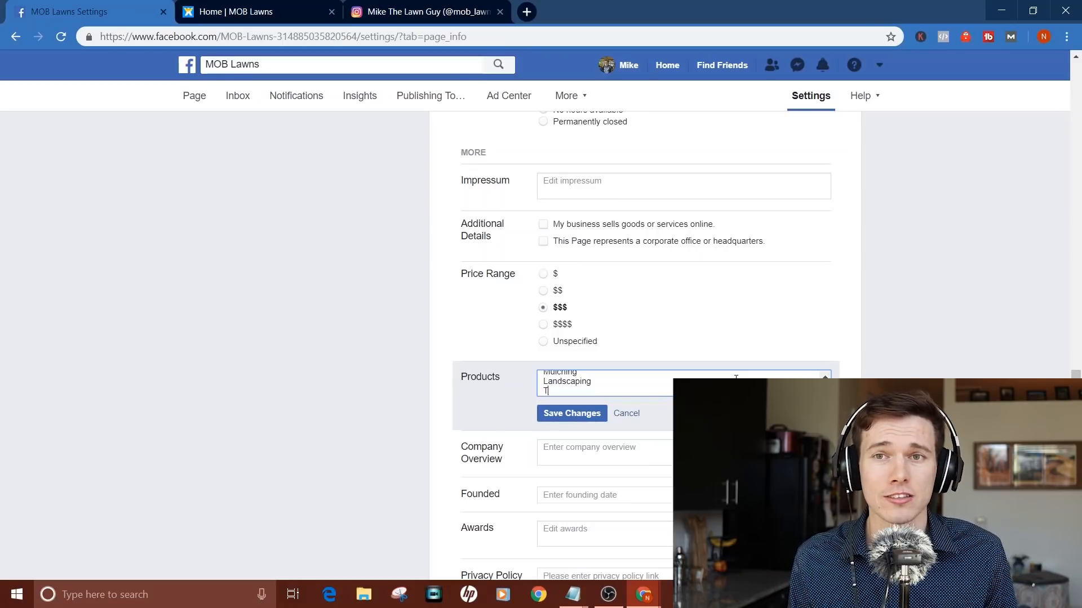
text(Tree removal)
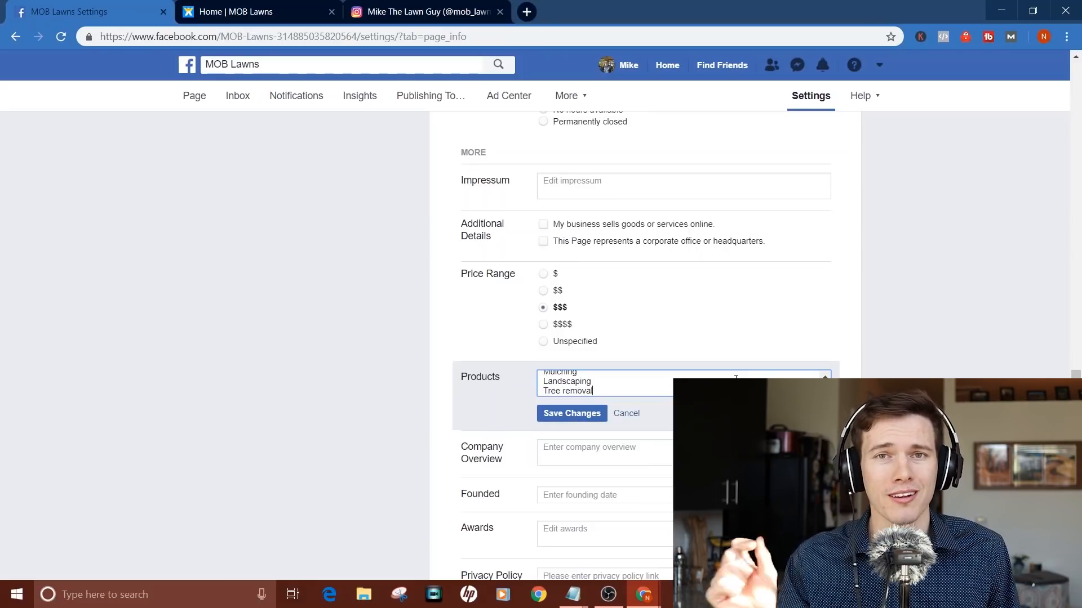
click(572, 413)
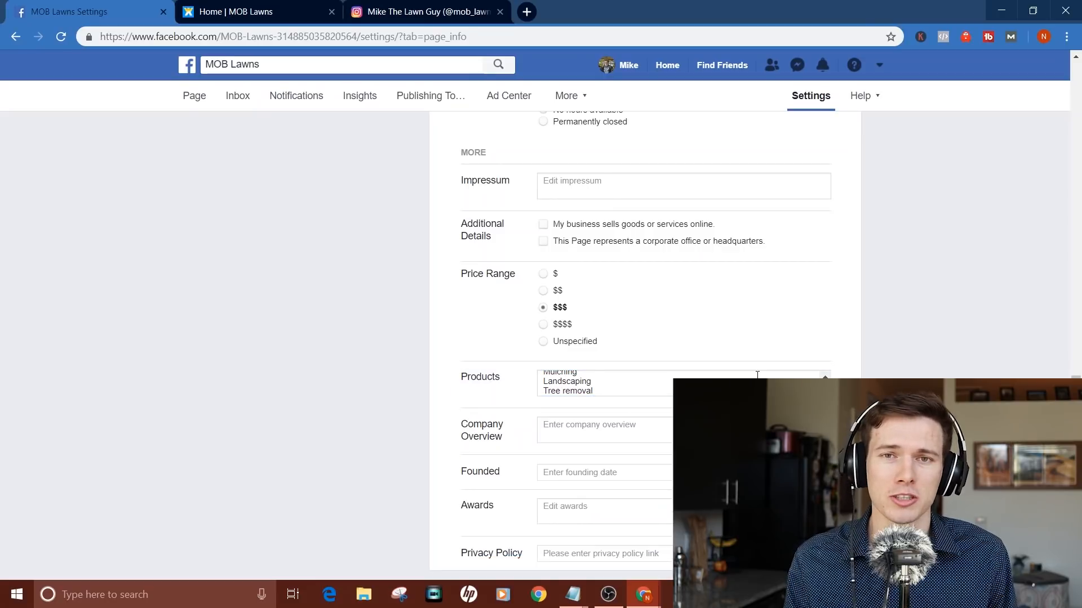
scroll(757, 375, up, 1)
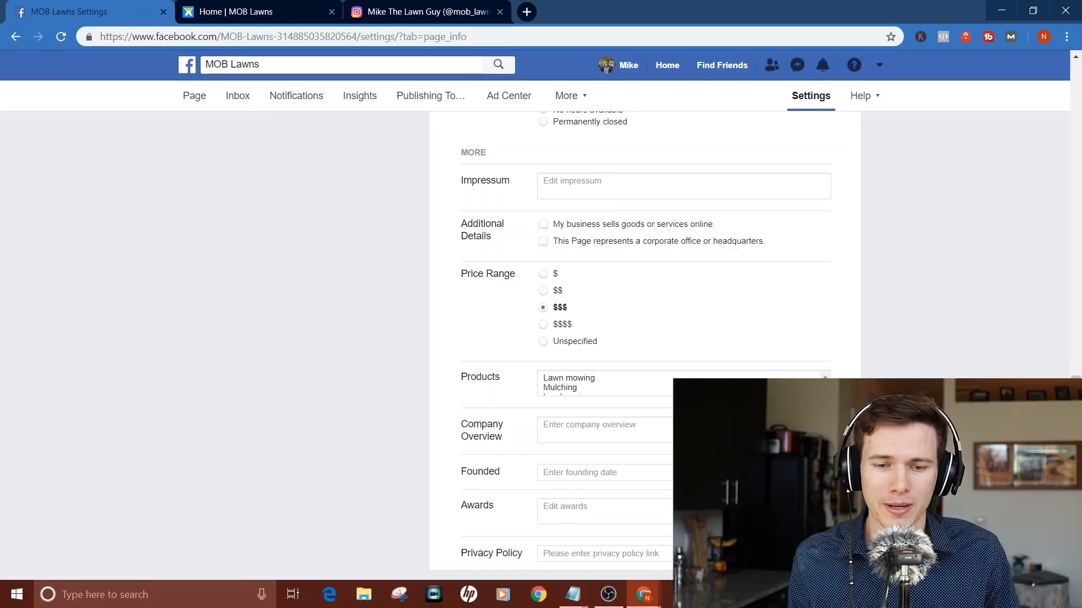
Step: Set the founding year to 2019 and save it
click(556, 476)
text(2019)
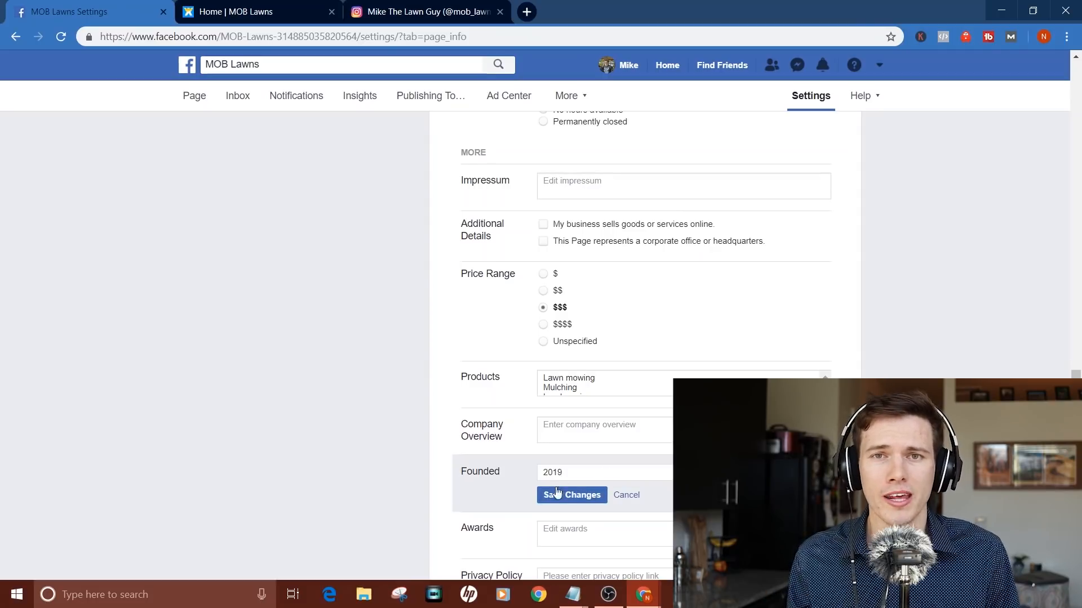
click(556, 493)
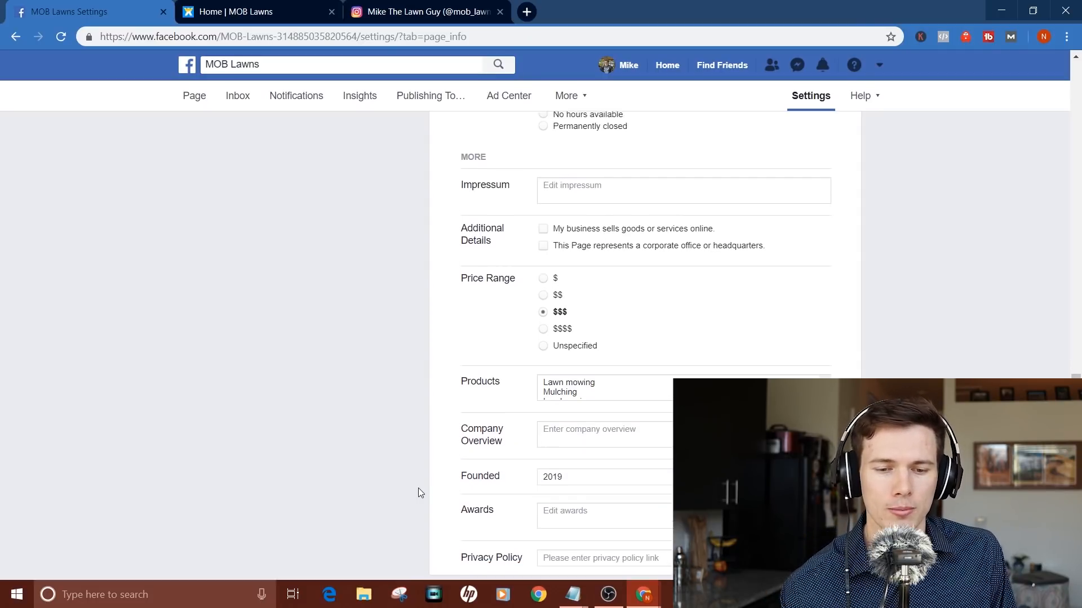
scroll(491, 483, up, 5)
scroll(490, 483, up, 9)
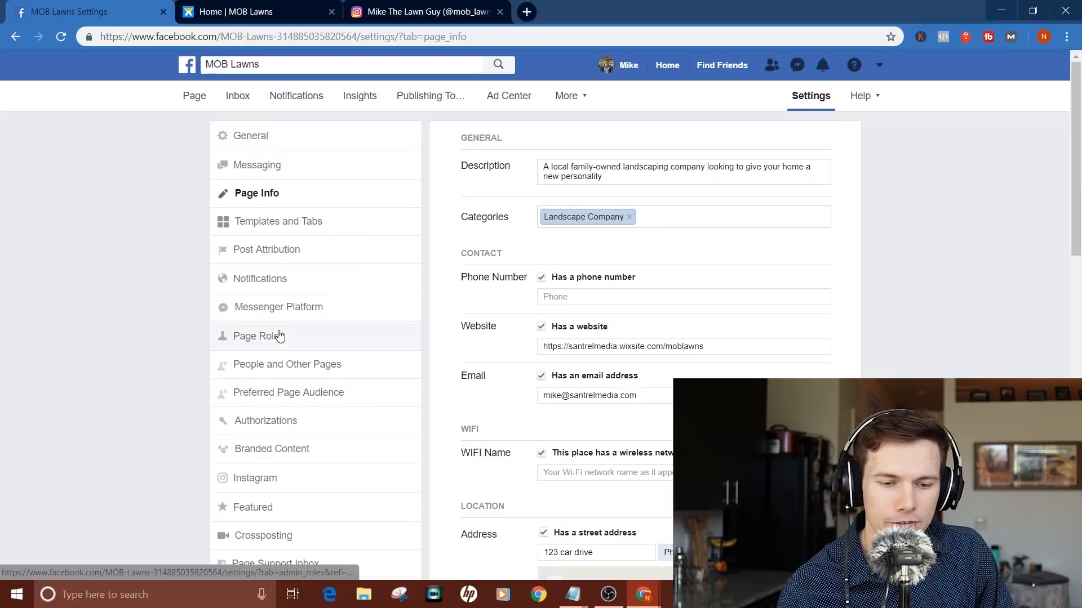
Step: In General settings, change the Profanity Filter to Medium and save
click(264, 142)
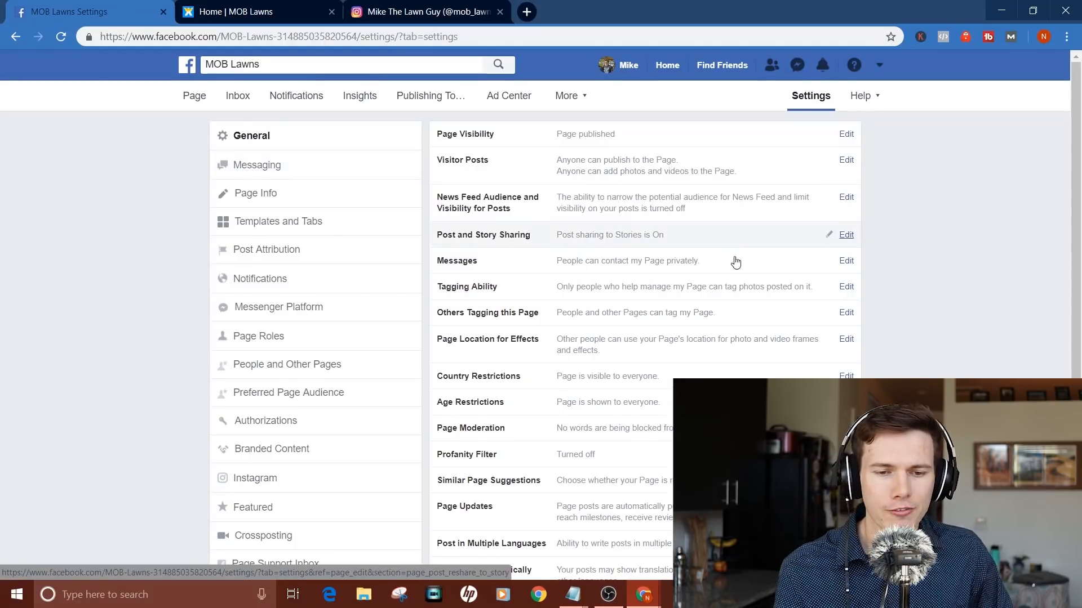
scroll(856, 377, down, 2)
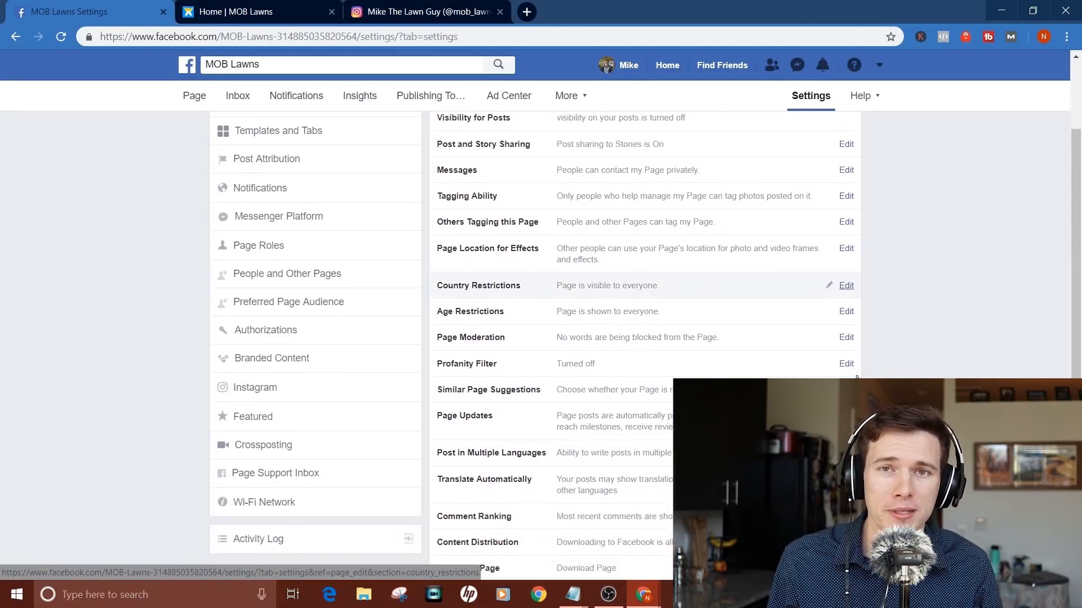
scroll(732, 412, down, 1)
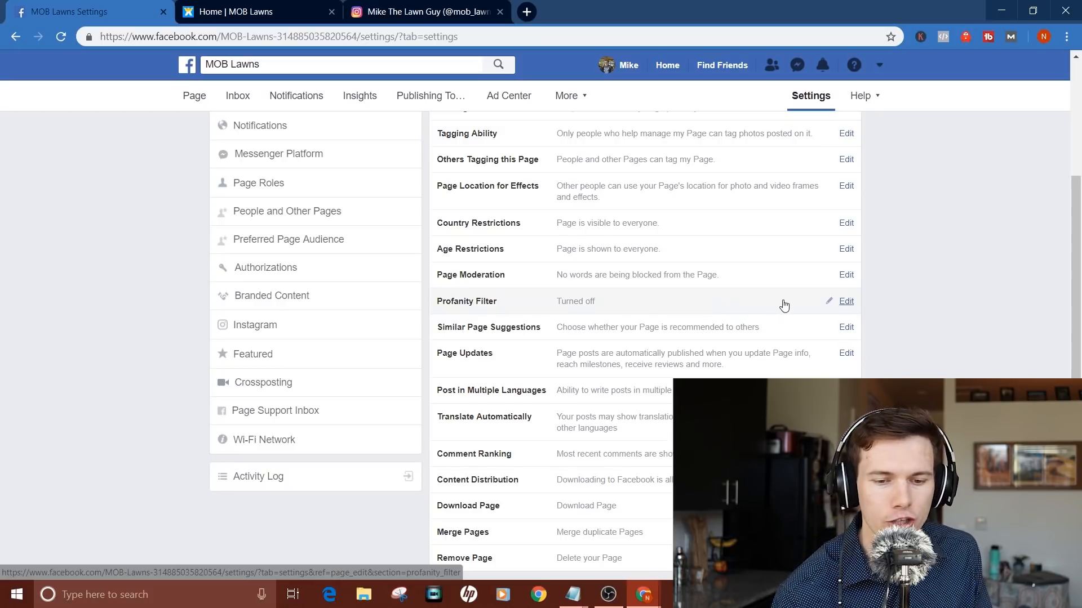
click(851, 306)
click(592, 307)
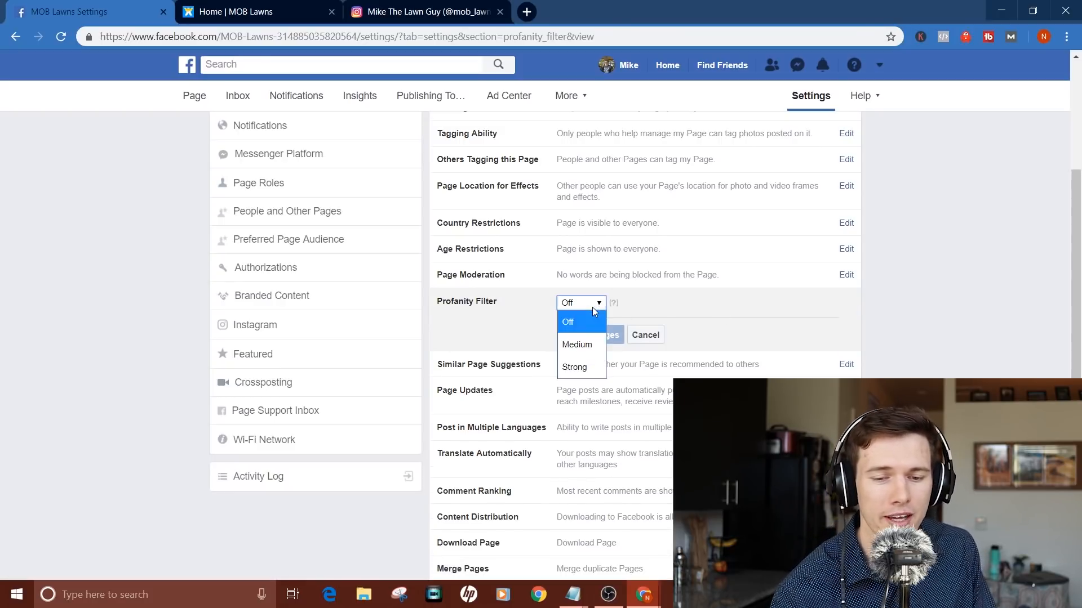
click(576, 346)
click(610, 336)
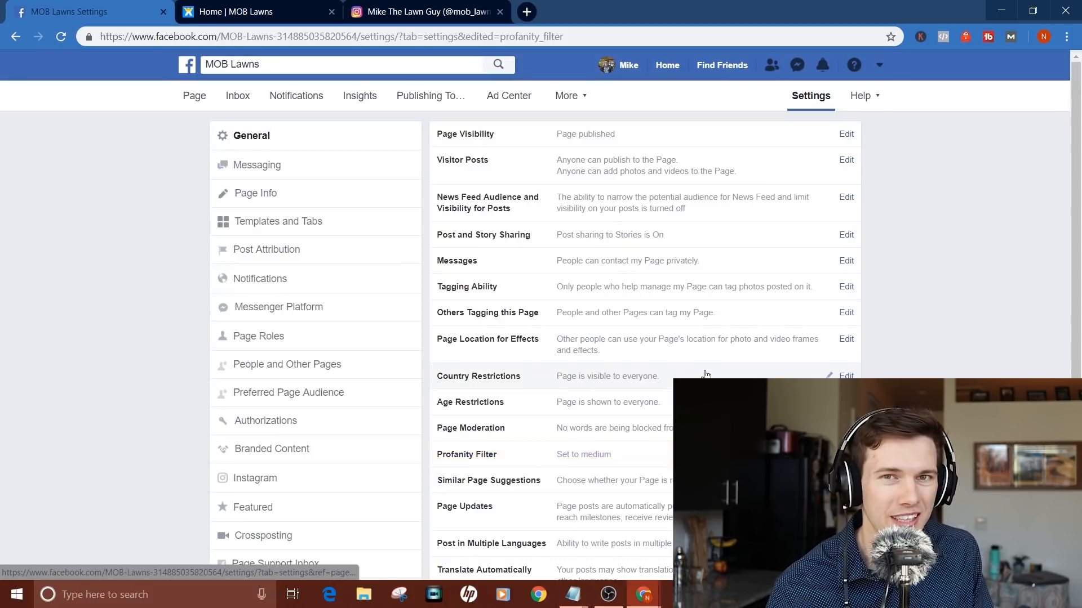
scroll(638, 451, down, 2)
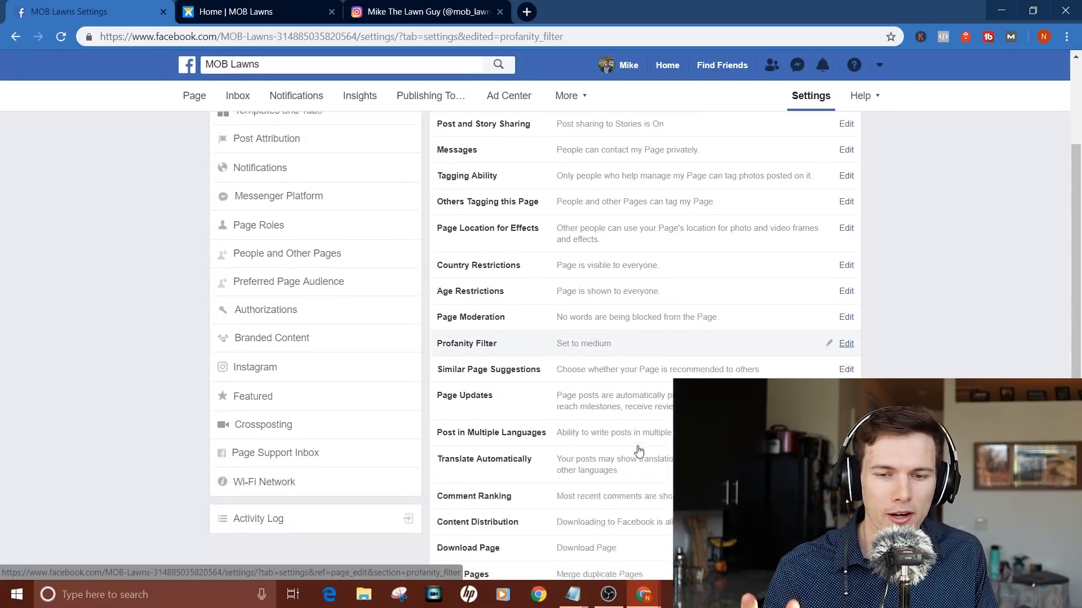
scroll(638, 451, down, 1)
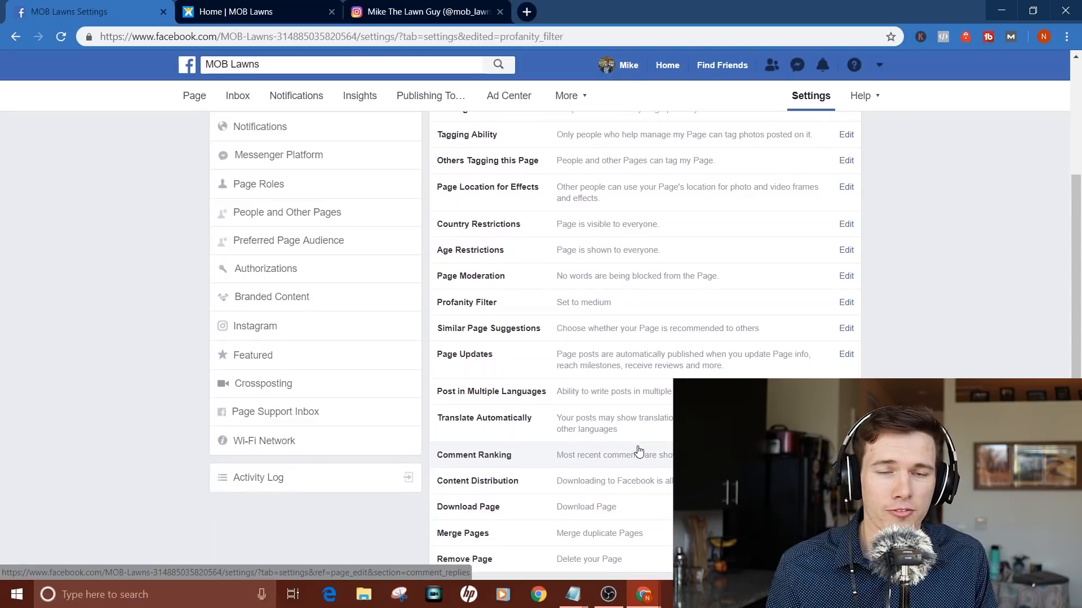
scroll(639, 451, up, 3)
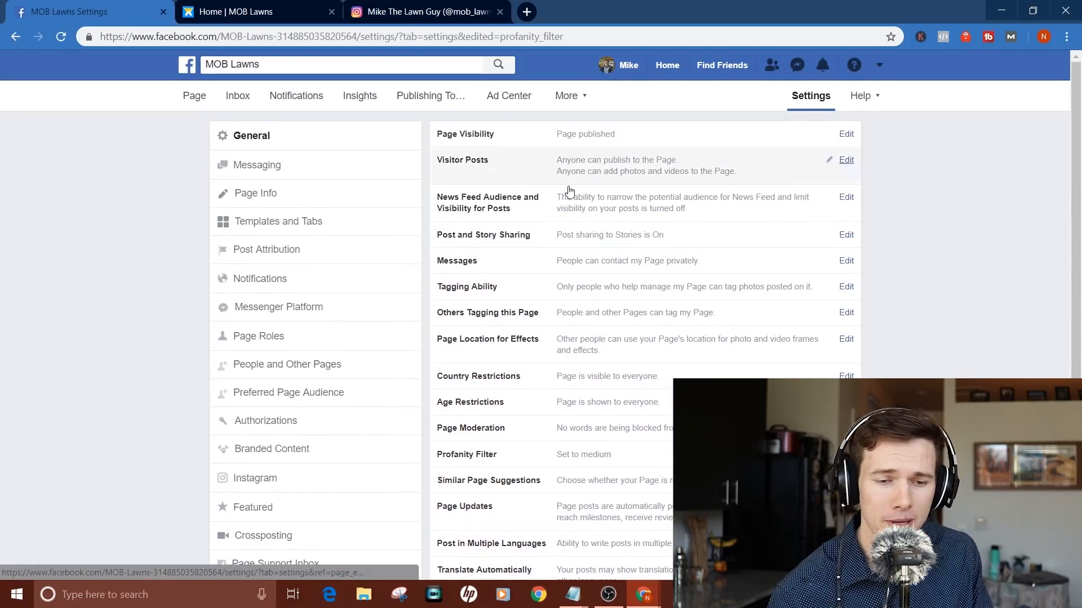
click(313, 167)
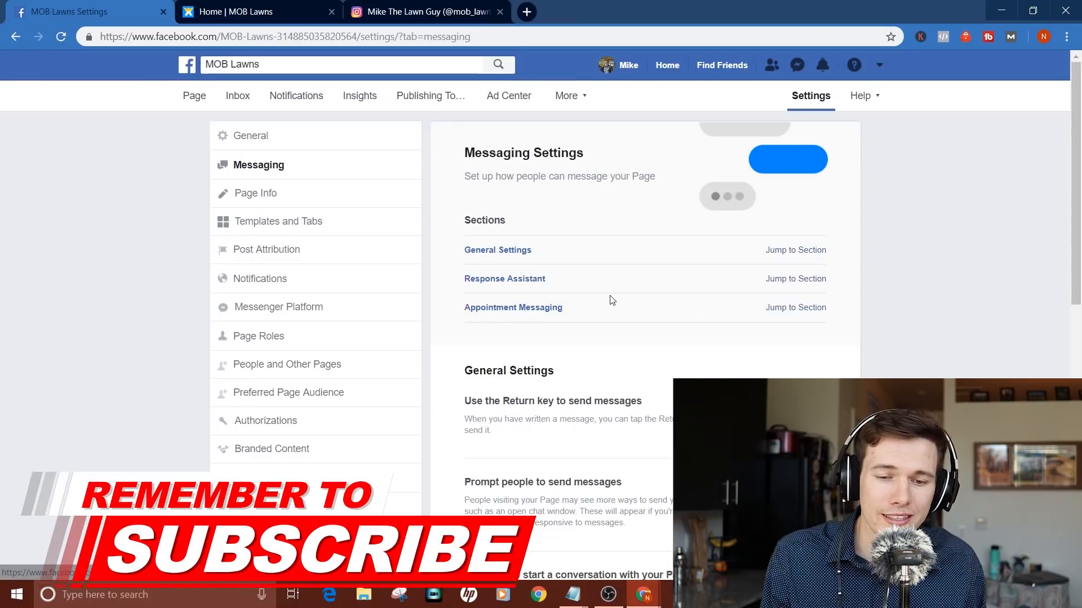
Step: Switch 'Use the Return key to send messages' to On
scroll(620, 397, down, 2)
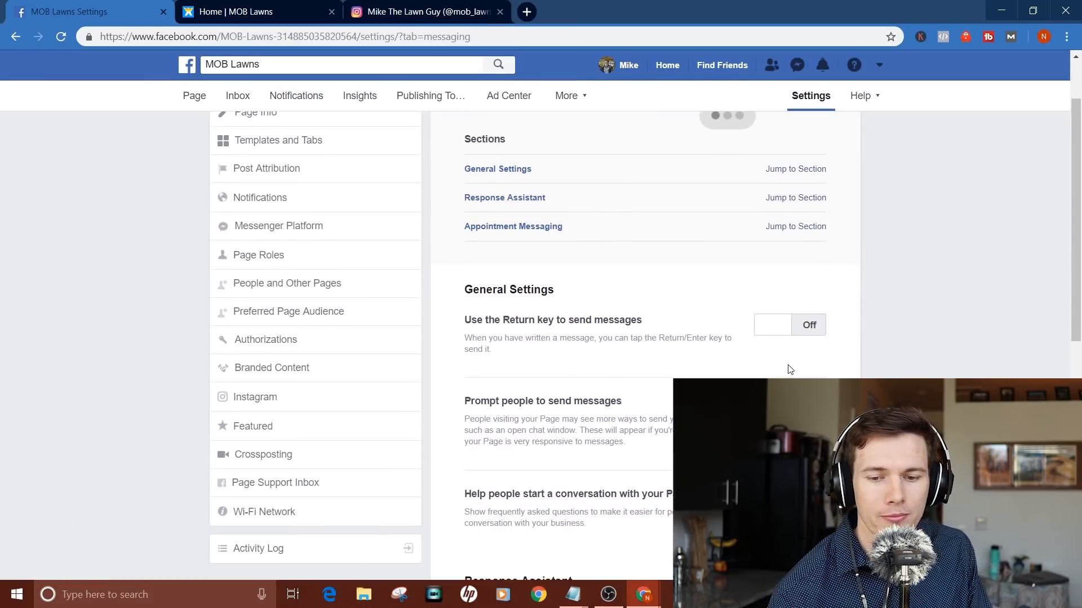
click(805, 325)
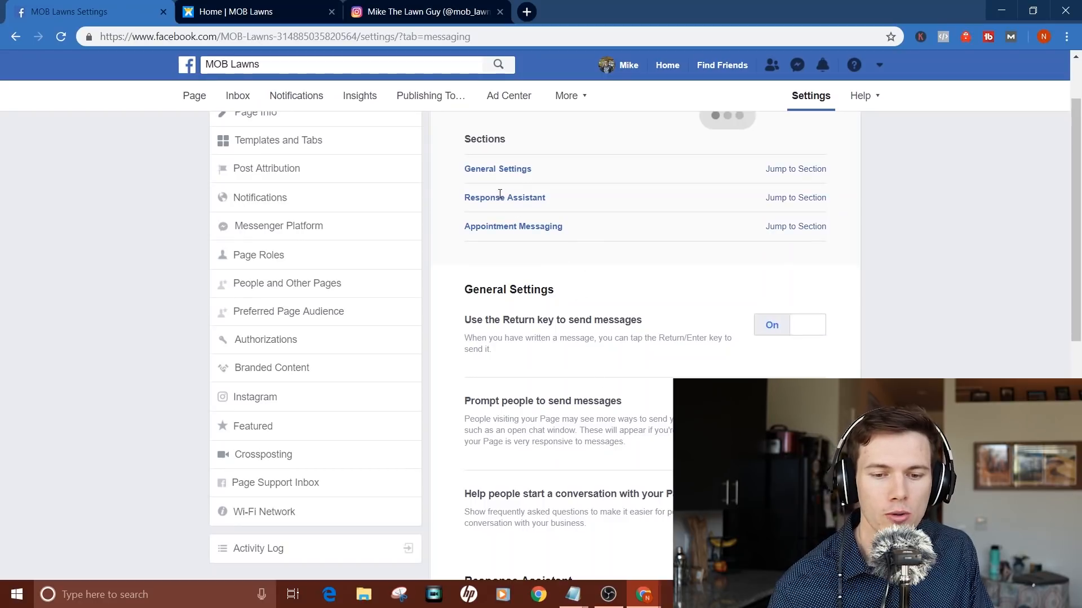
scroll(796, 201, down, 7)
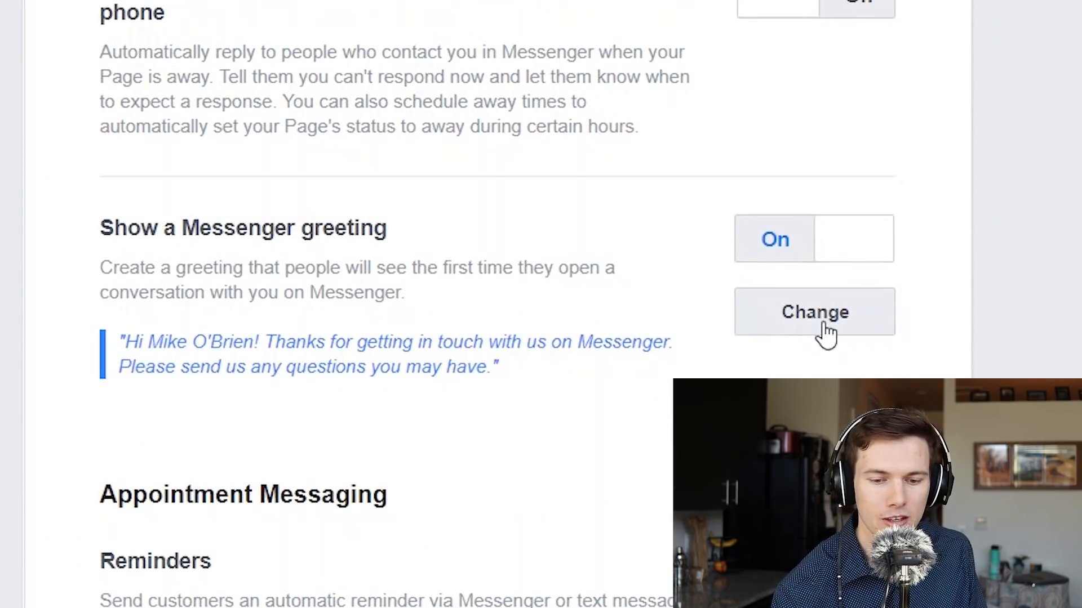
Step: Replace the greeting with 'Hello, welcome to MOB Lawns! How can we help you today?'
click(793, 445)
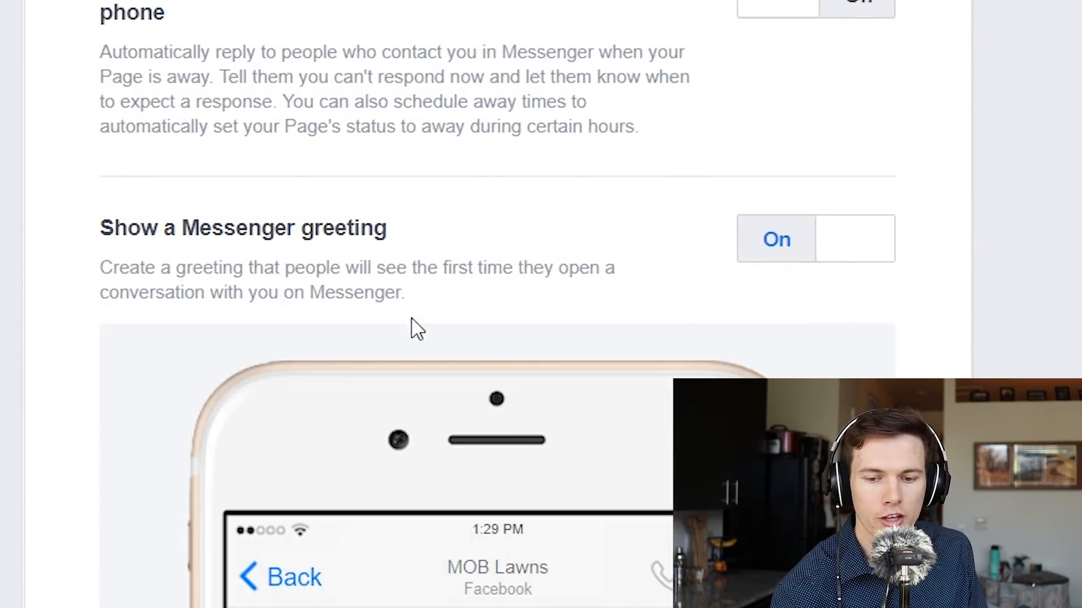
scroll(411, 326, down, 10)
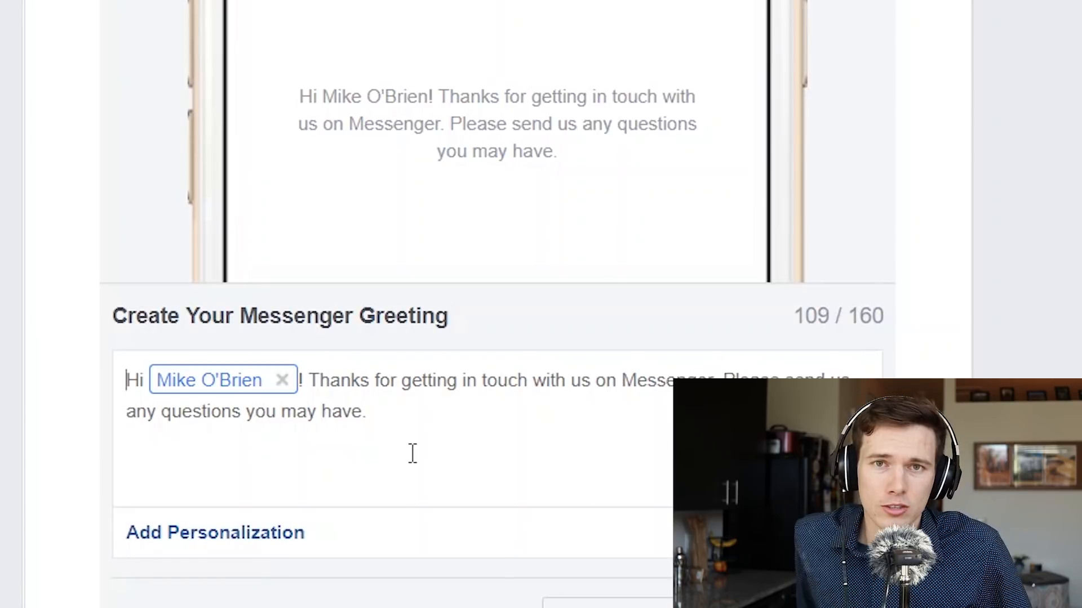
click(151, 383)
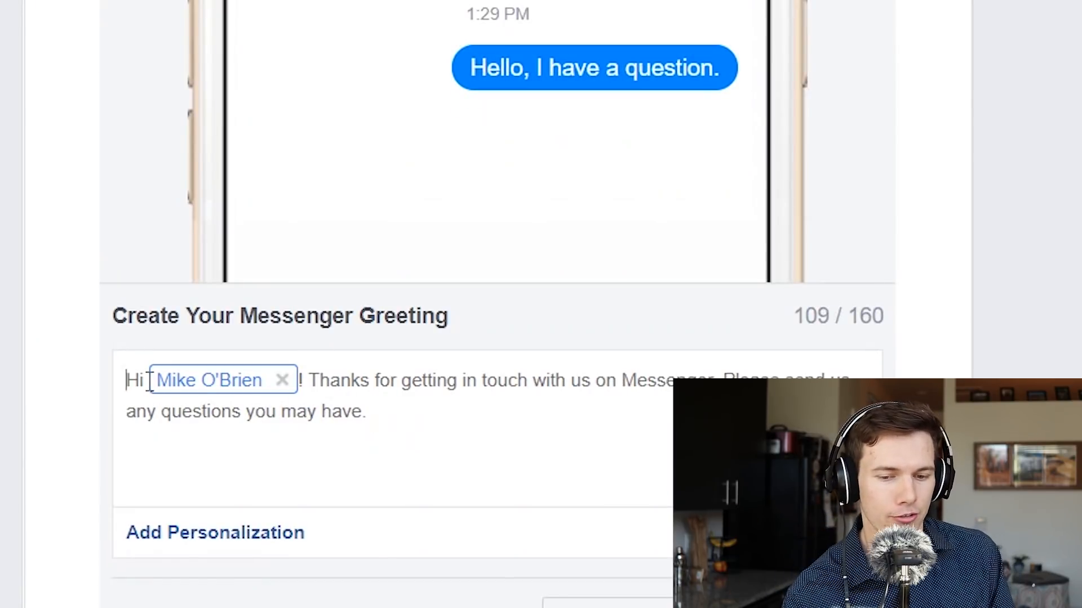
key(ctrl+a)
key(BackSpace)
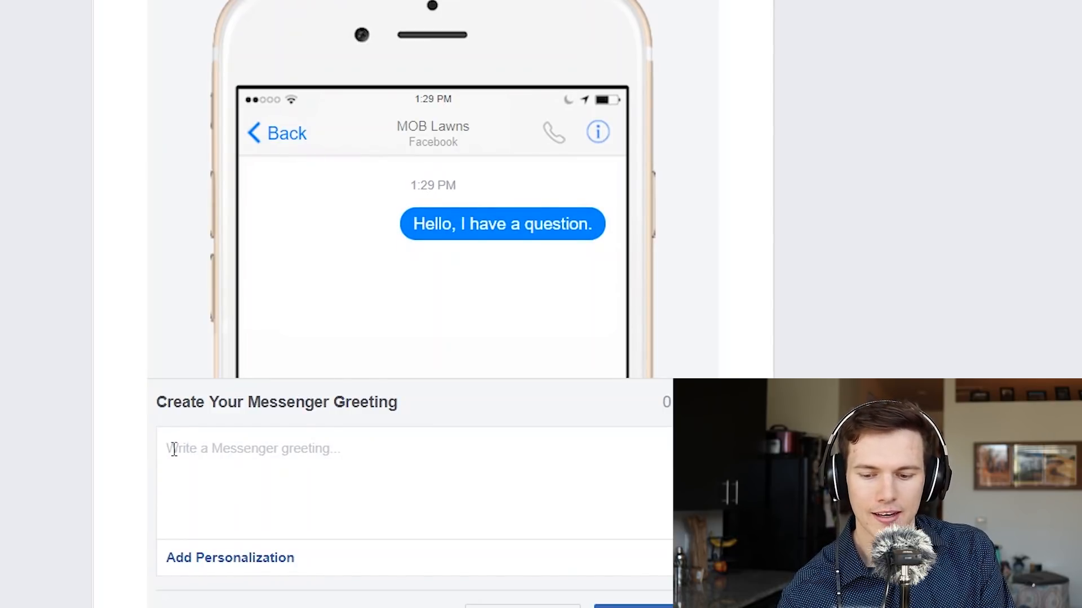
text(Hello)
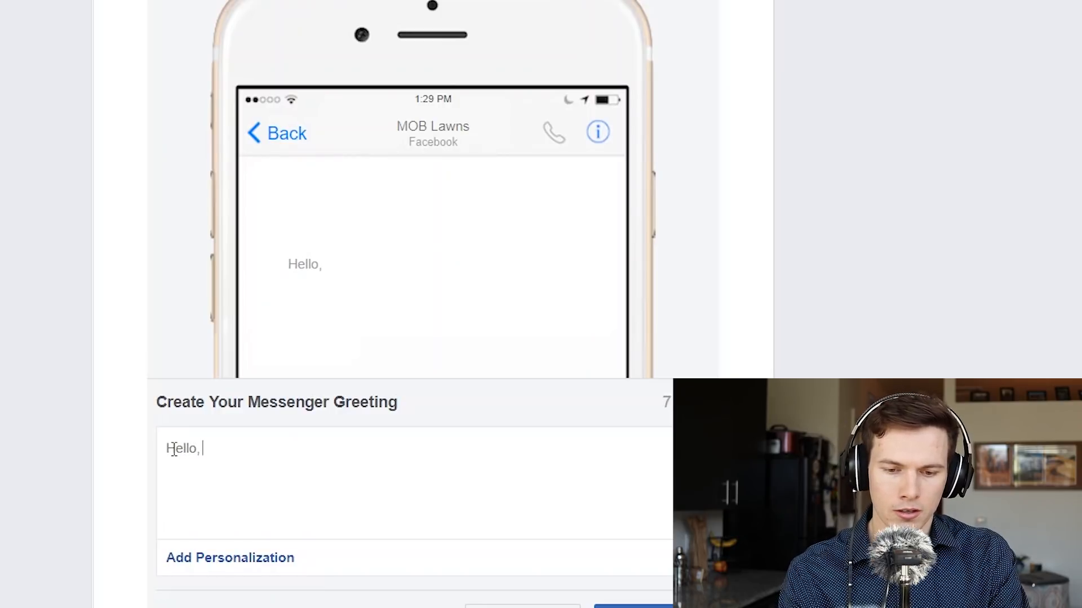
text(, welcome to )
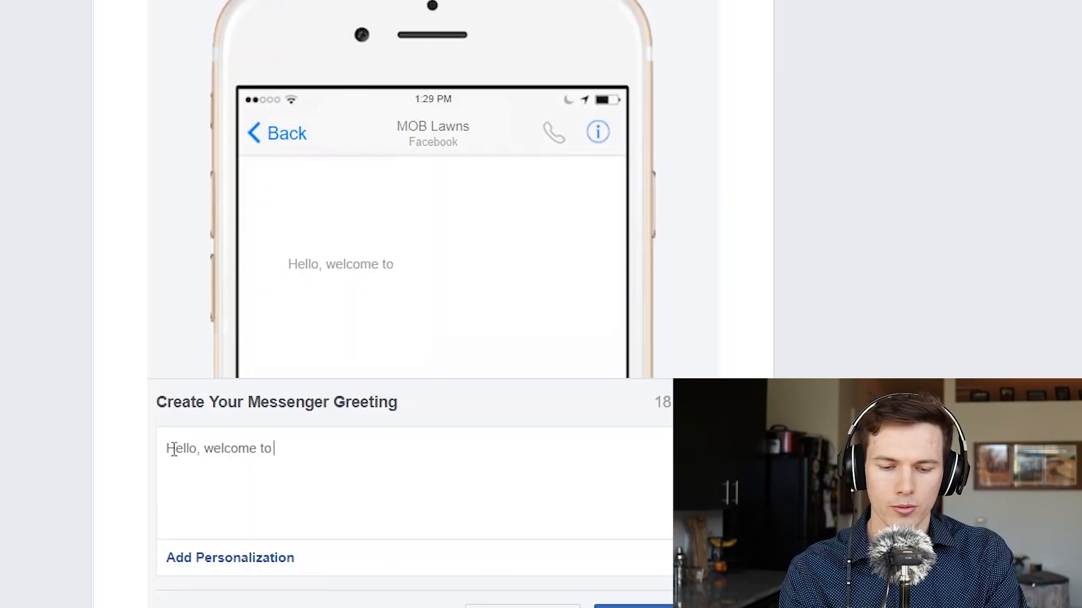
text(MOB Lawns)
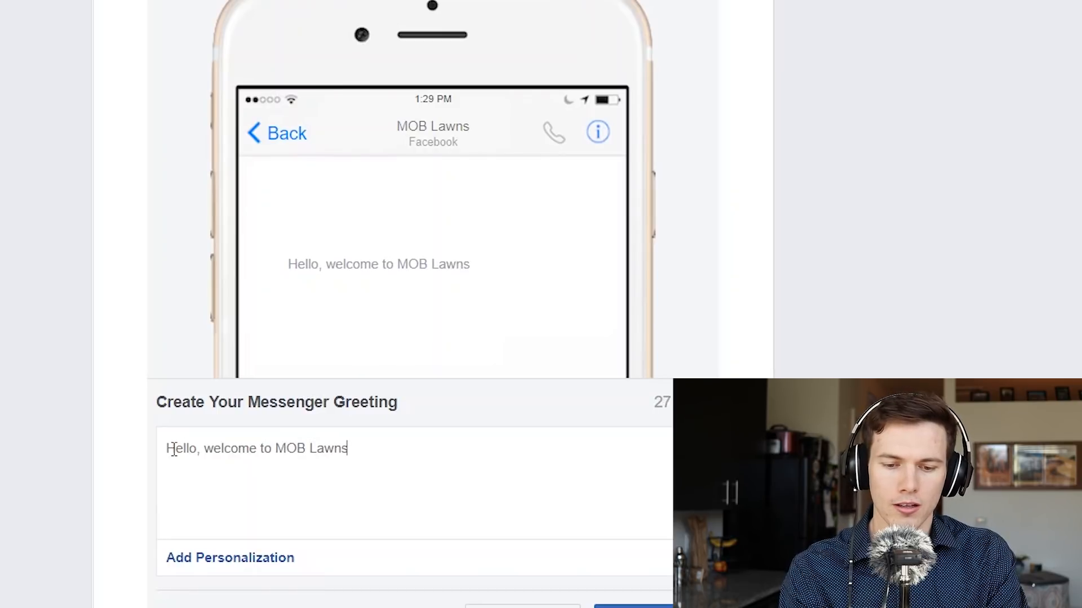
text(! How can we )
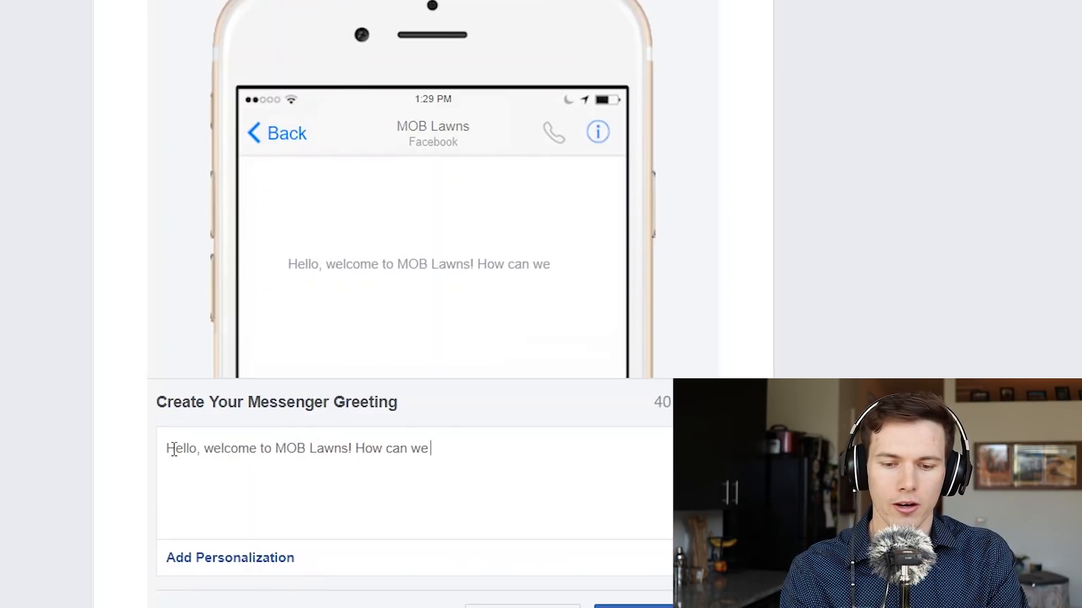
text(help you today)
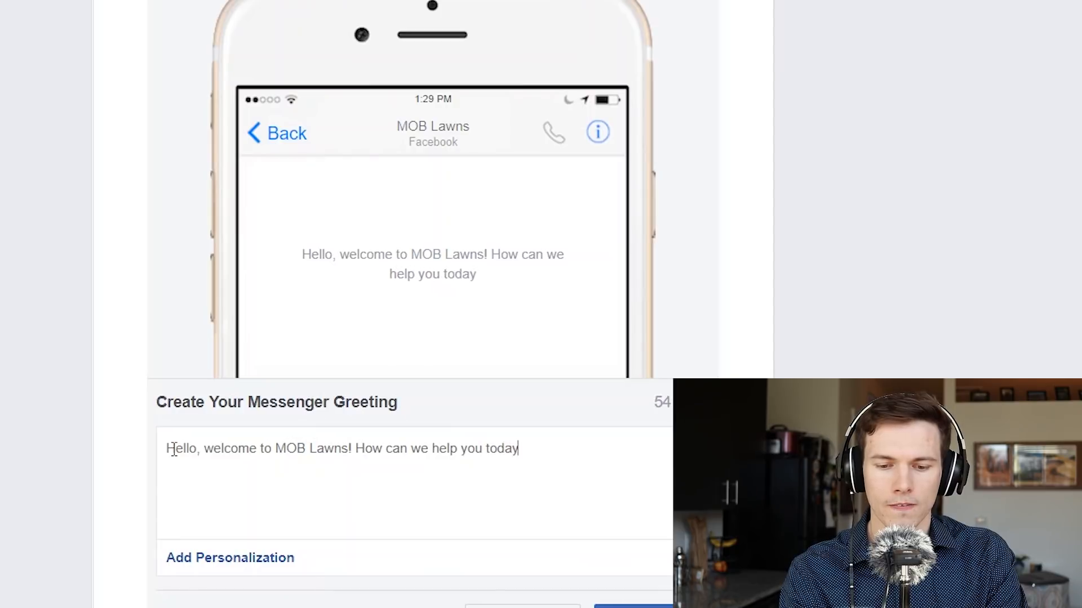
text(?)
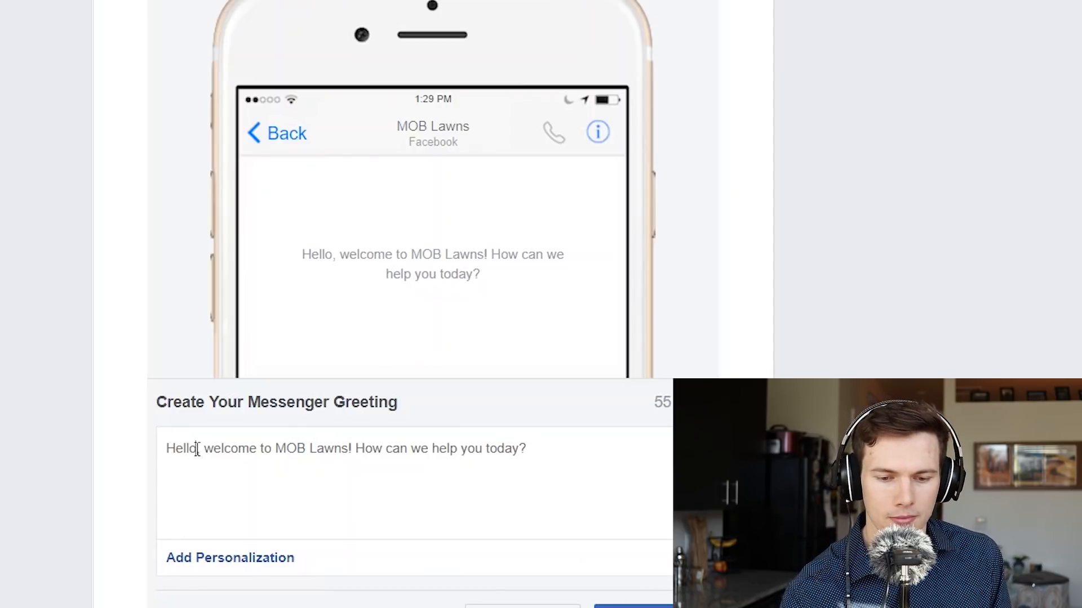
Step: Insert the first-name token after 'Hello,' with a comma, and save the greeting
click(261, 561)
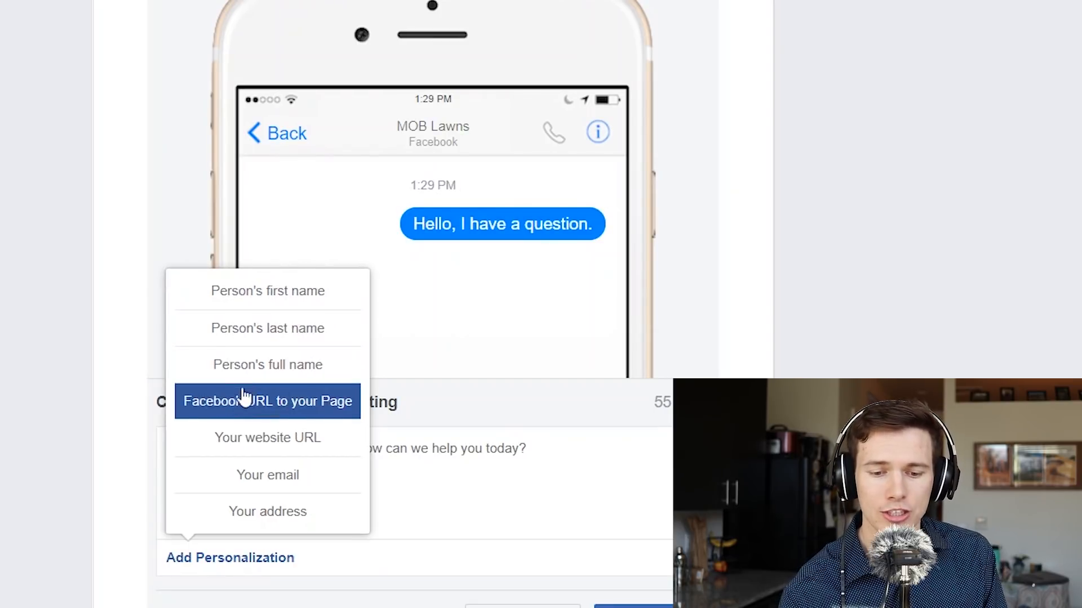
click(276, 297)
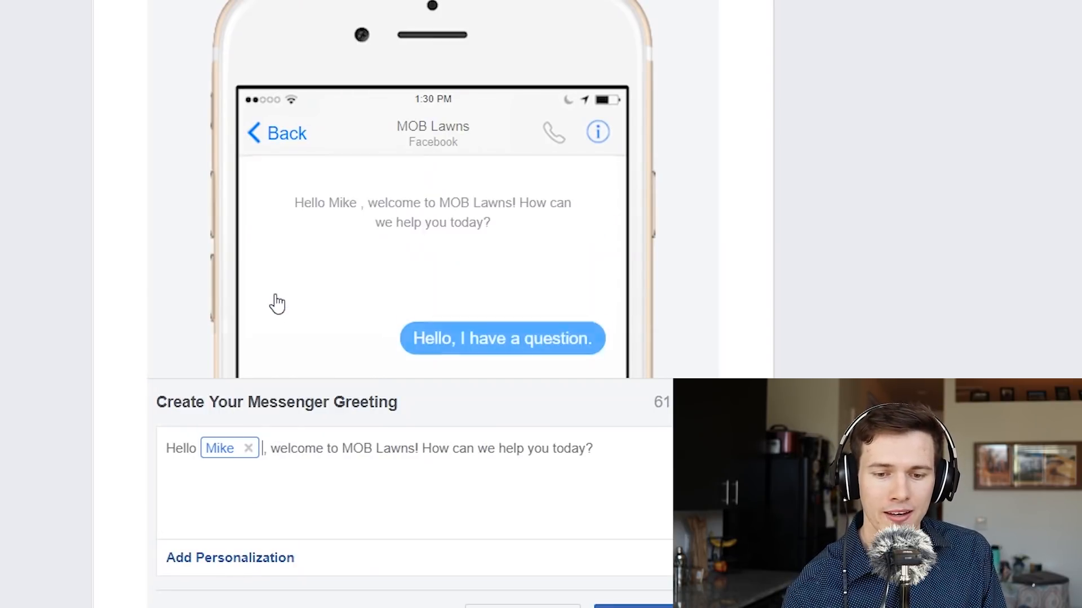
key(Delete)
key(Delete)
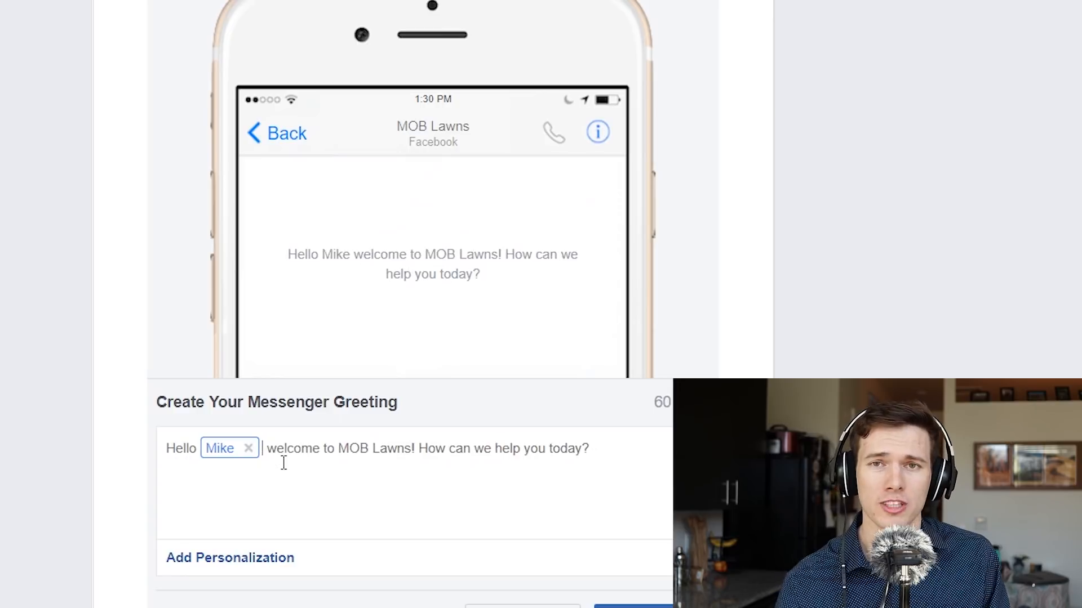
text(,)
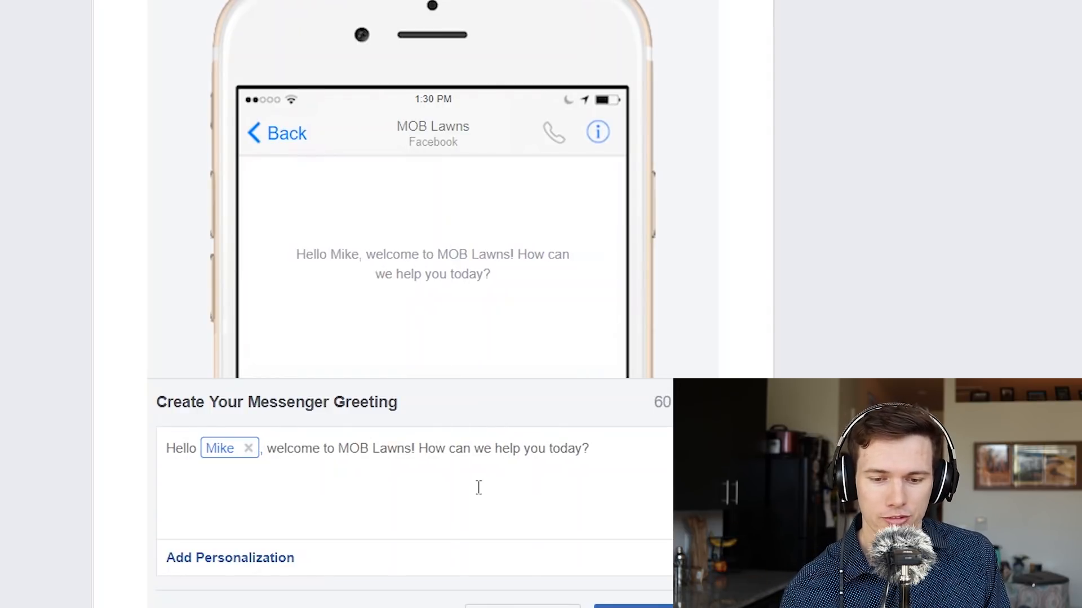
scroll(660, 494, down, 3)
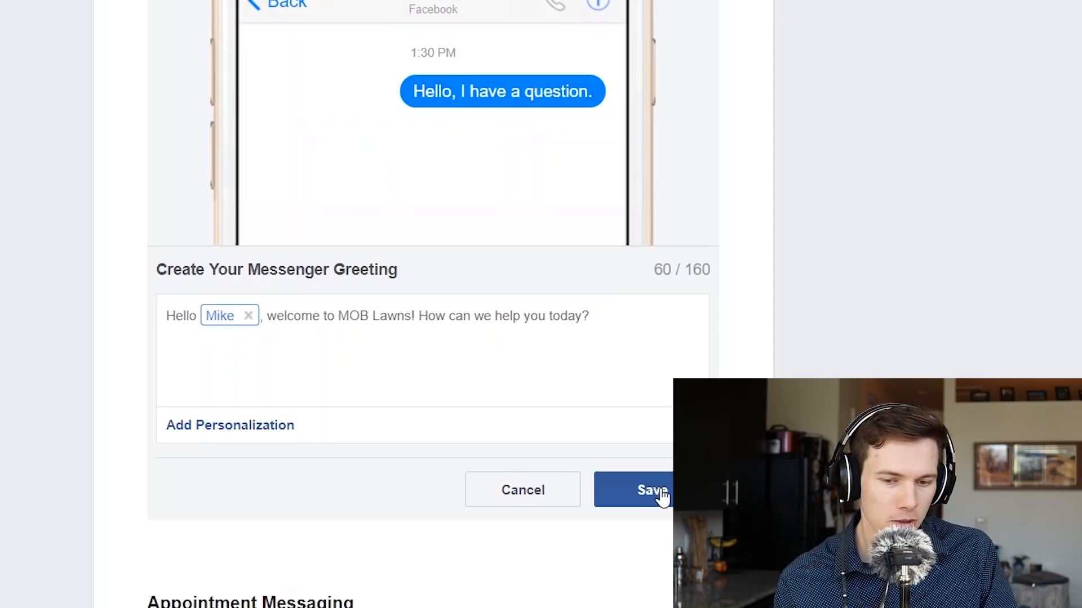
click(660, 496)
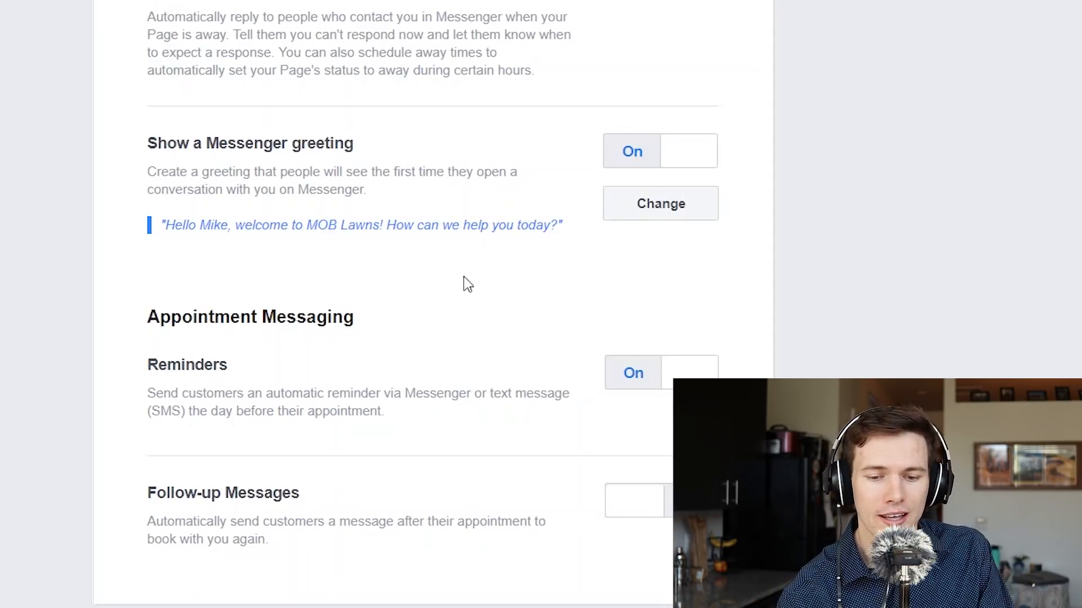
Step: Turn on instant replies and open the original reply text for editing
scroll(471, 282, up, 3)
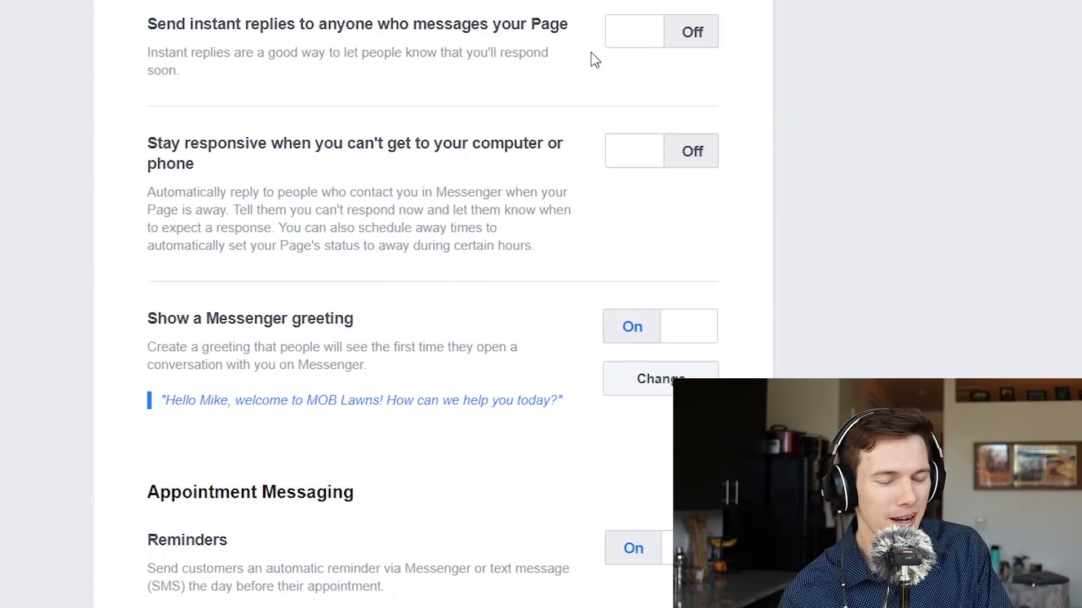
click(692, 31)
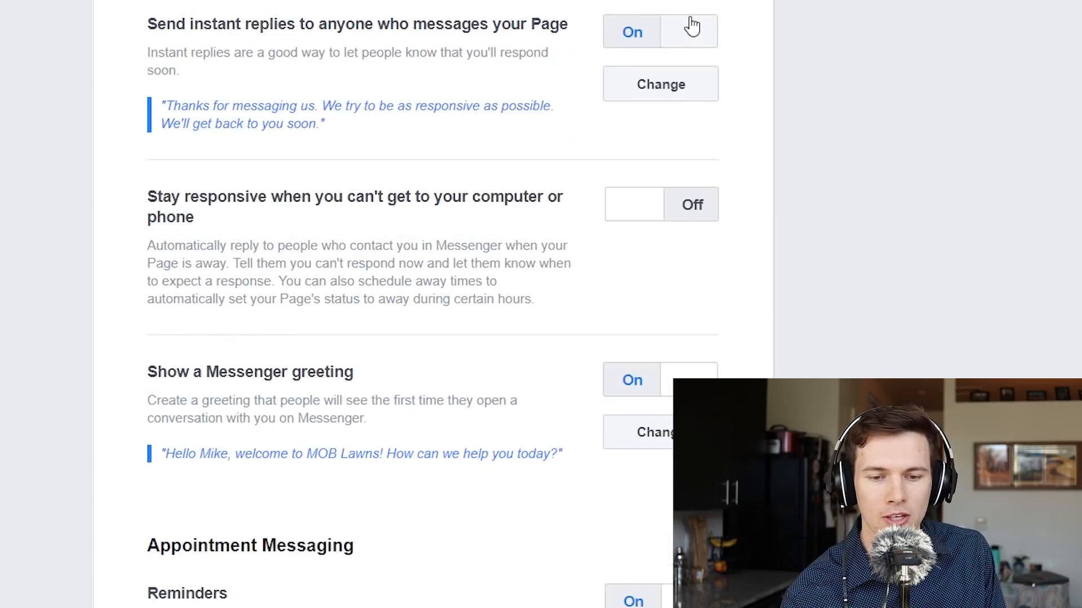
click(657, 92)
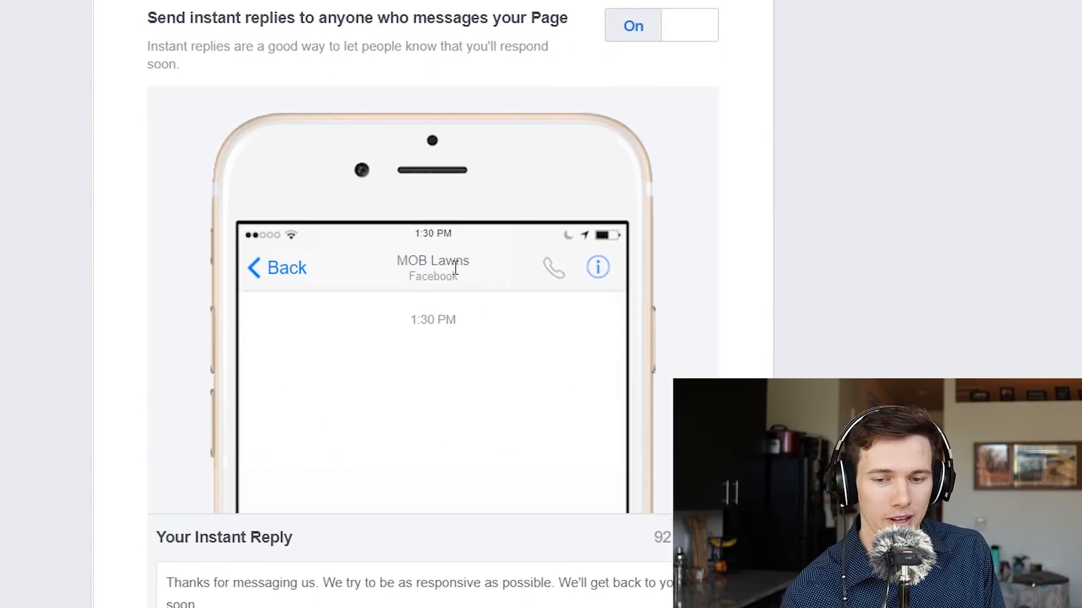
scroll(455, 273, down, 5)
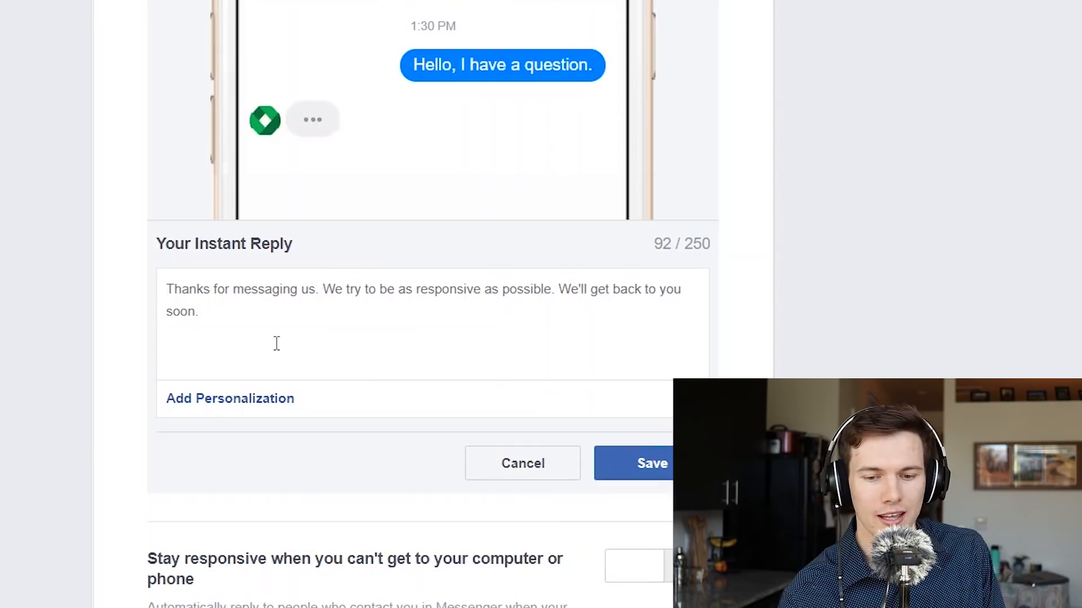
key(ctrl+a)
text(Thank you for )
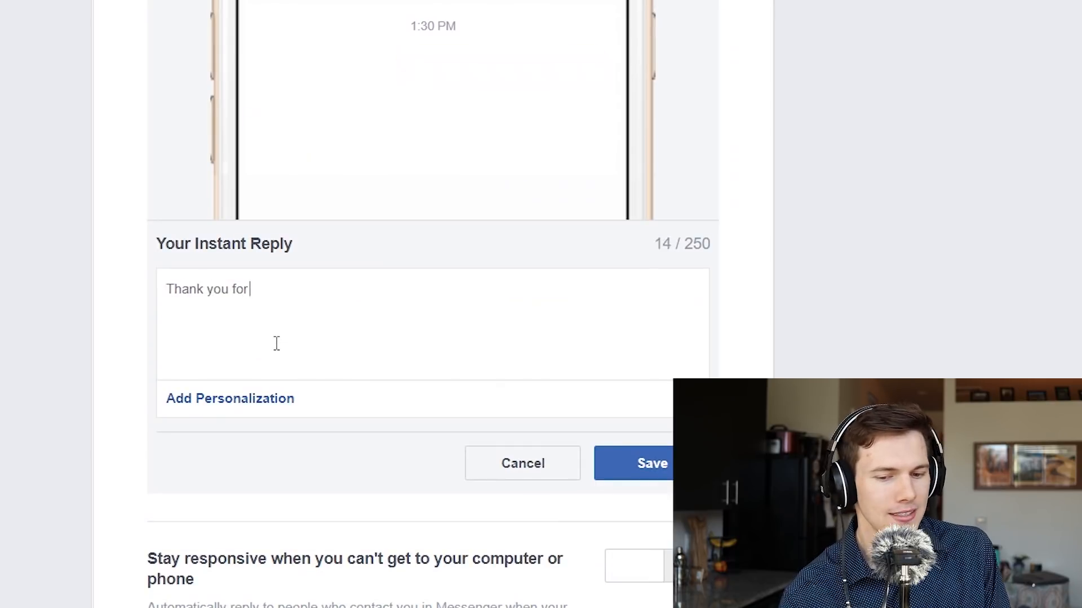
text(contacting us)
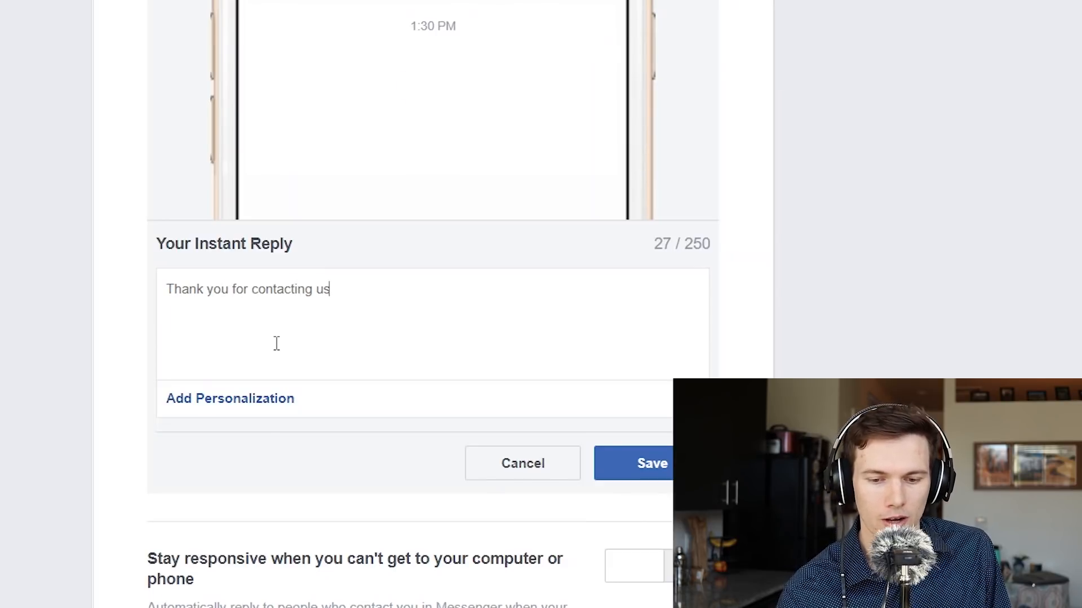
key(ctrl+z)
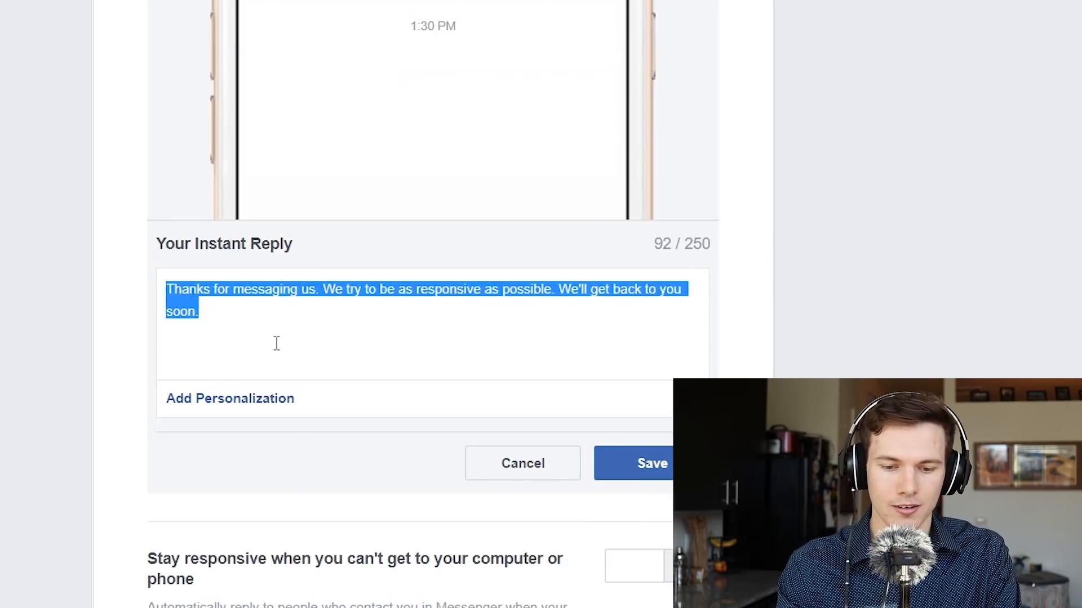
Step: Append a sentence inviting people to check out the blog meanwhile, and save
click(233, 322)
text(In teh mes)
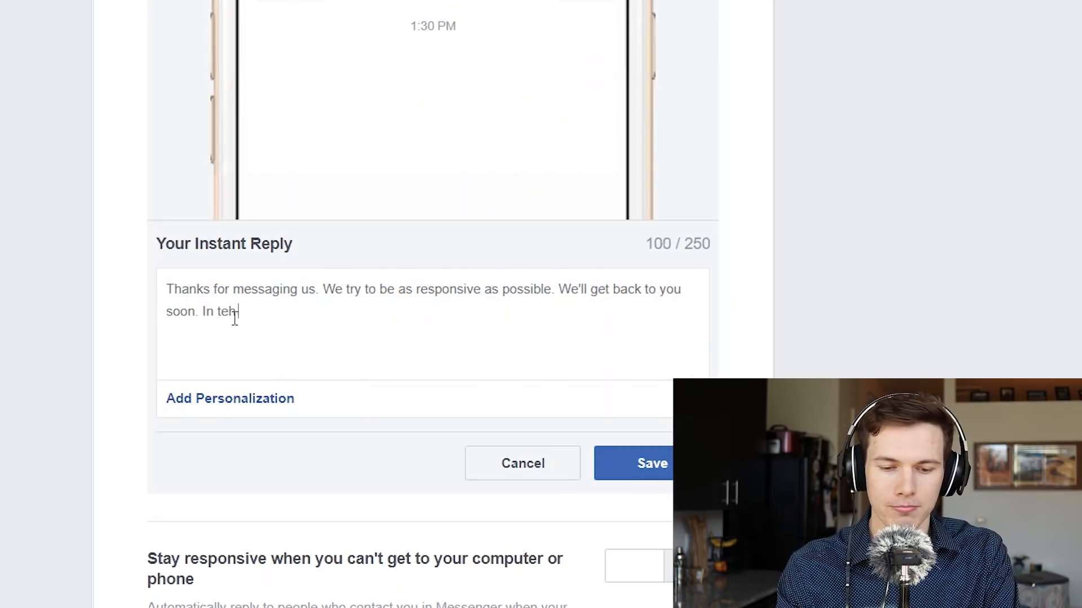
key(BackSpace)
key(BackSpace)
key(BackSpace)
key(BackSpace)
key(BackSpace)
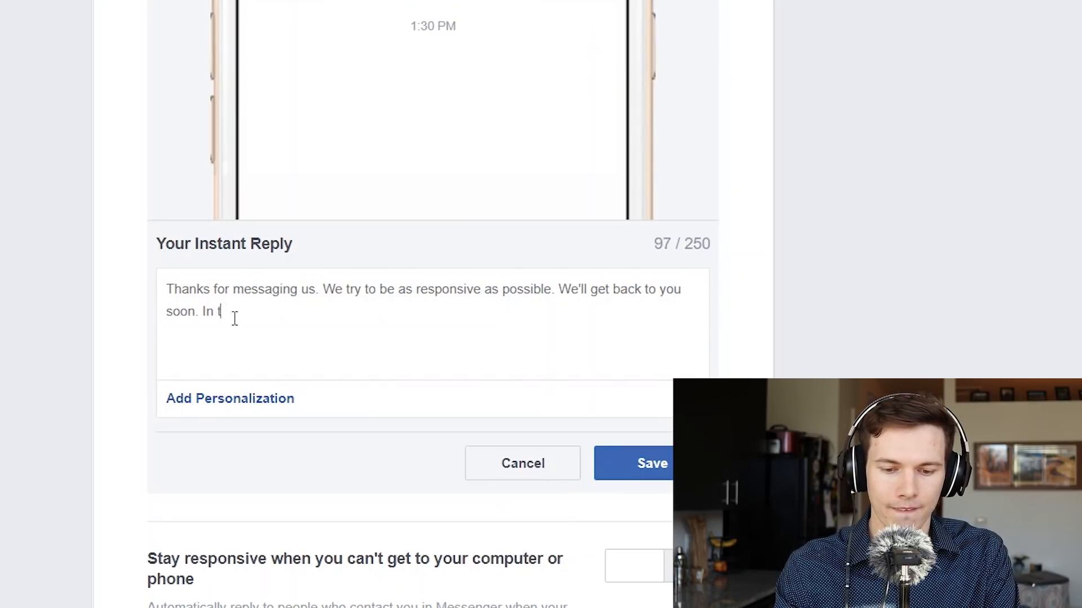
text(he mean time, ple)
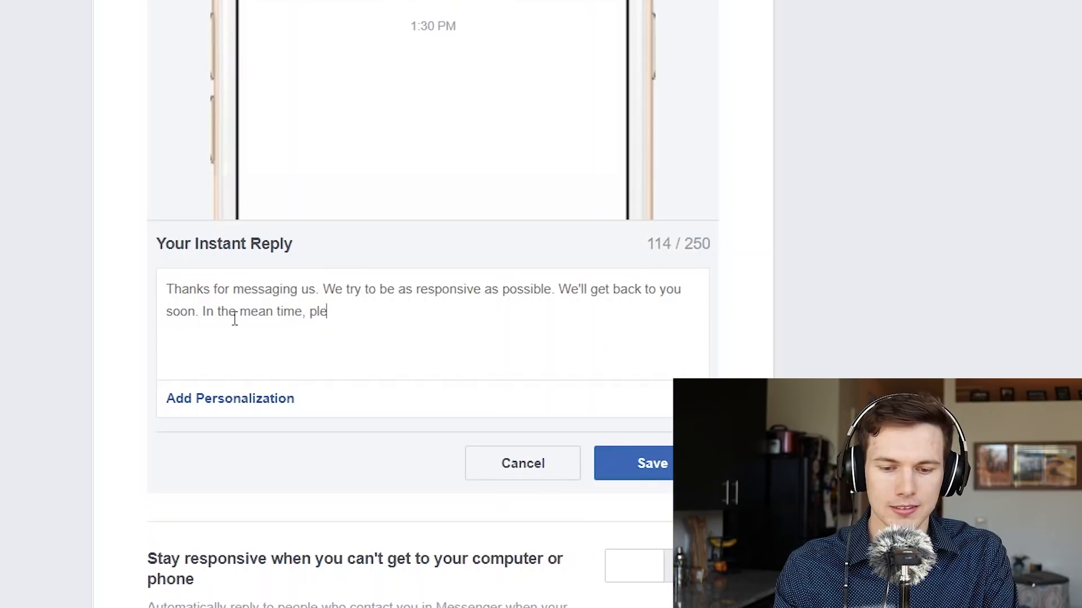
text(se feel free to ch)
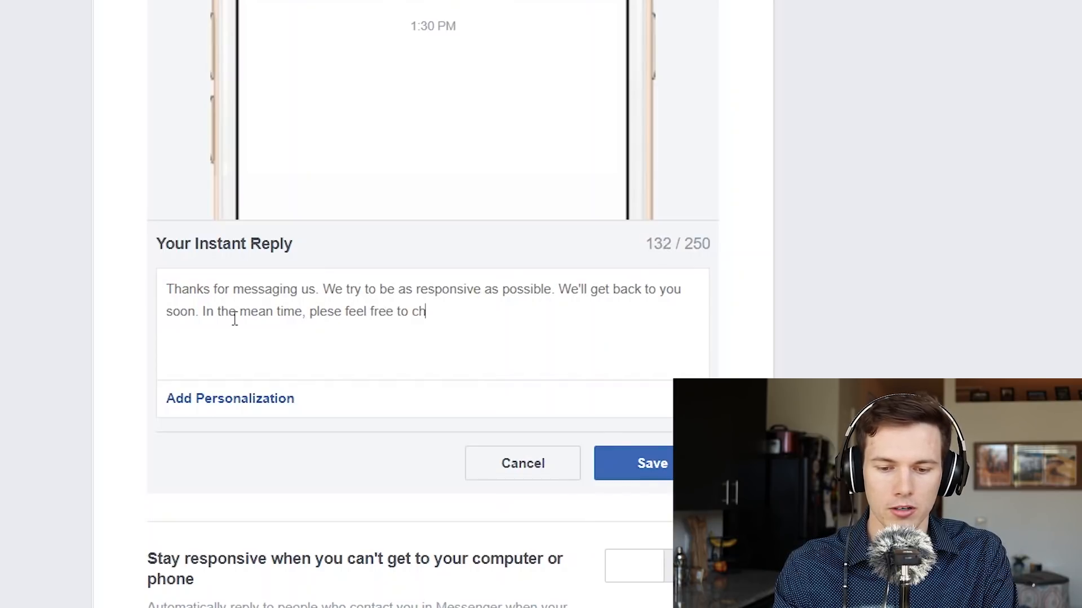
text(eck out our blog!)
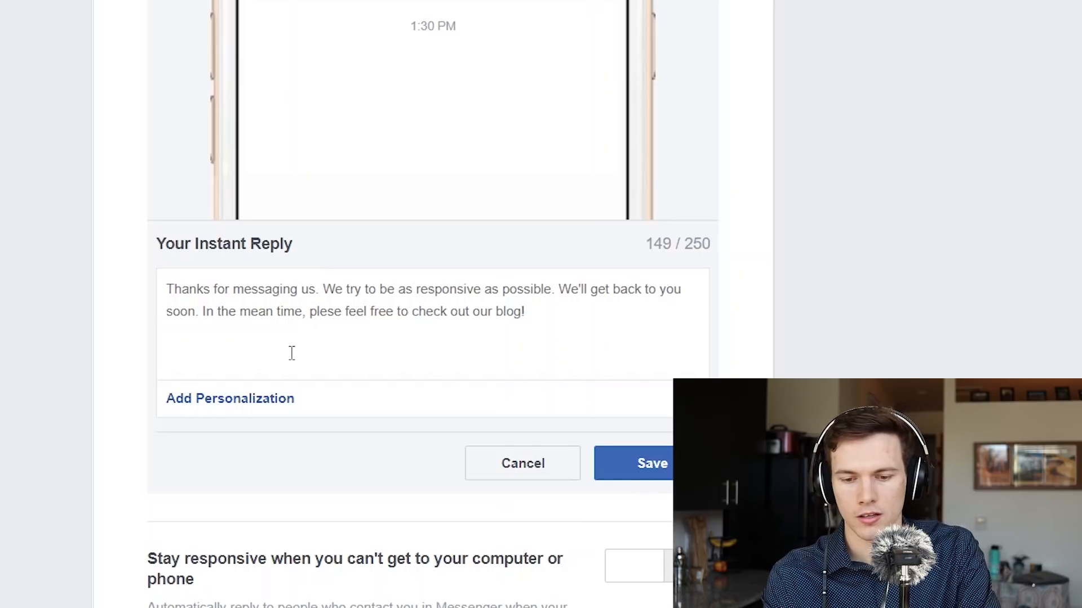
click(664, 473)
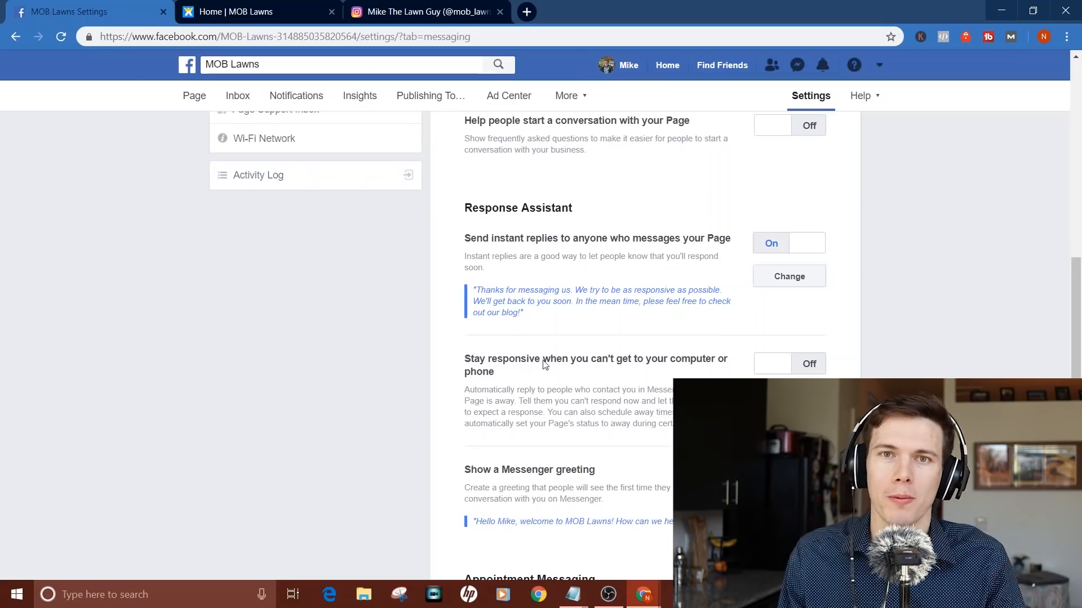
Step: Go to Templates and Tabs and open the template chooser, where Standard is the current template
scroll(592, 323, up, 4)
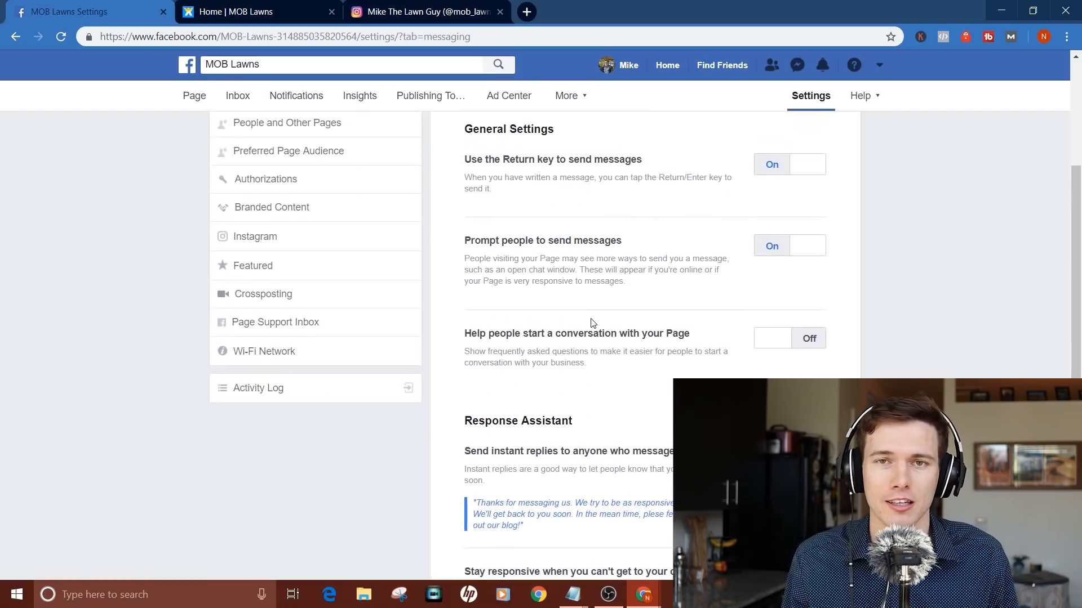
scroll(592, 323, up, 2)
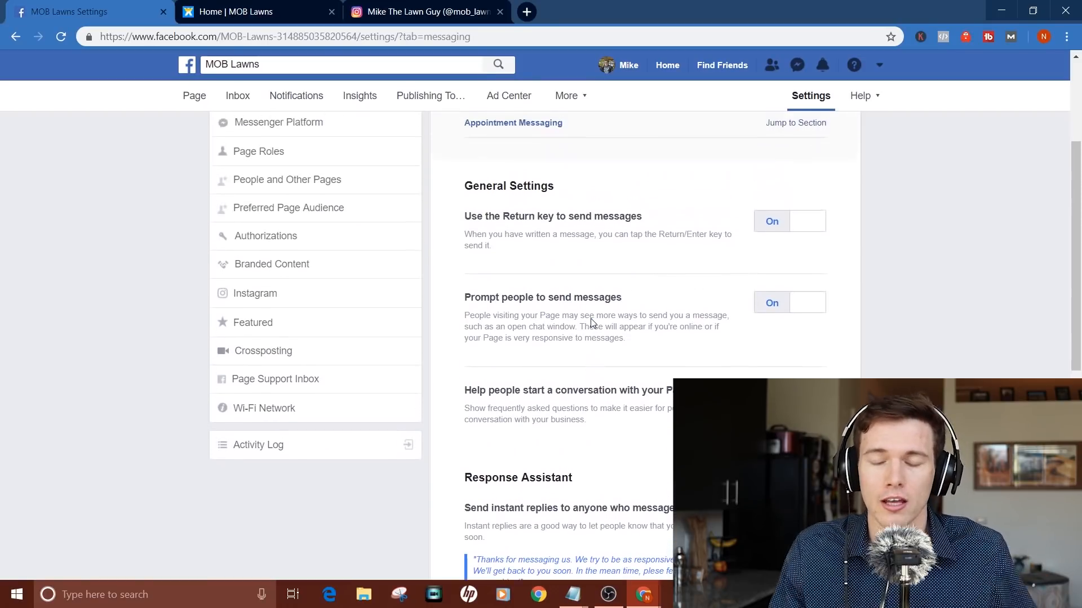
scroll(593, 323, up, 3)
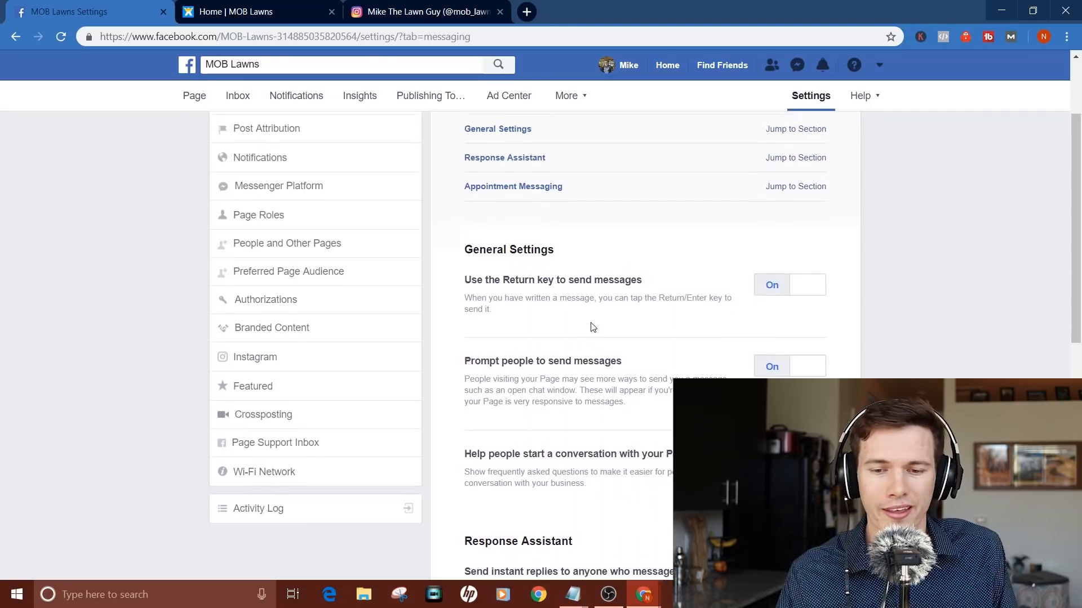
scroll(593, 327, down, 1)
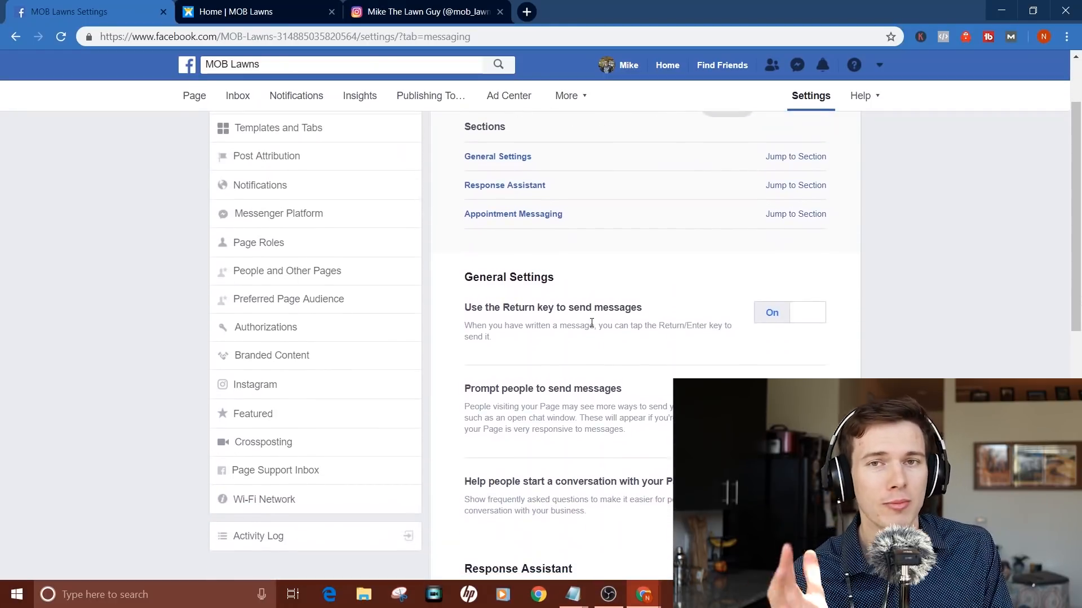
scroll(592, 326, up, 2)
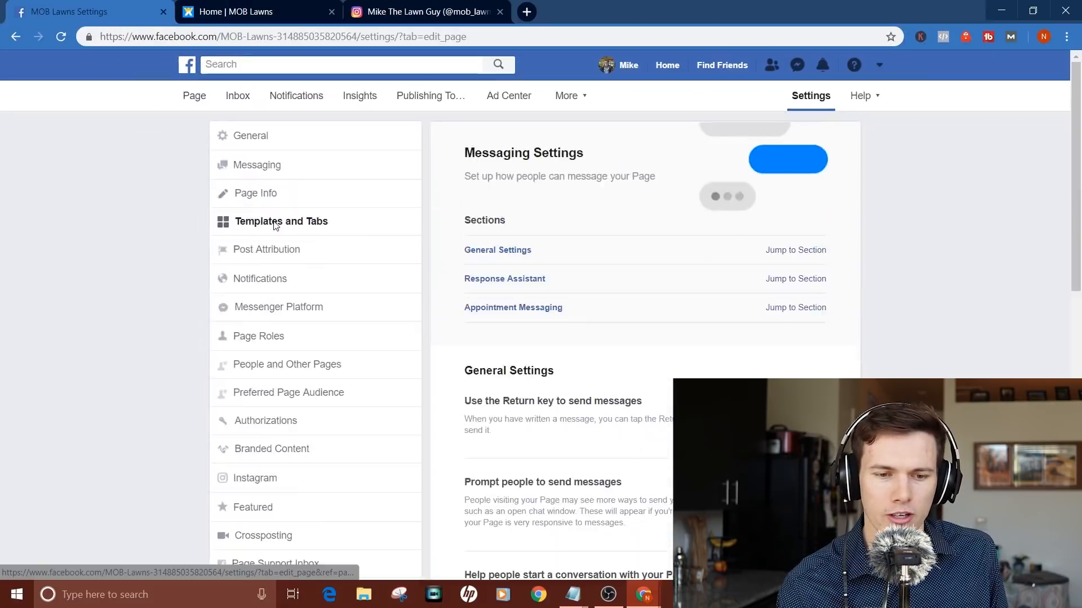
click(436, 524)
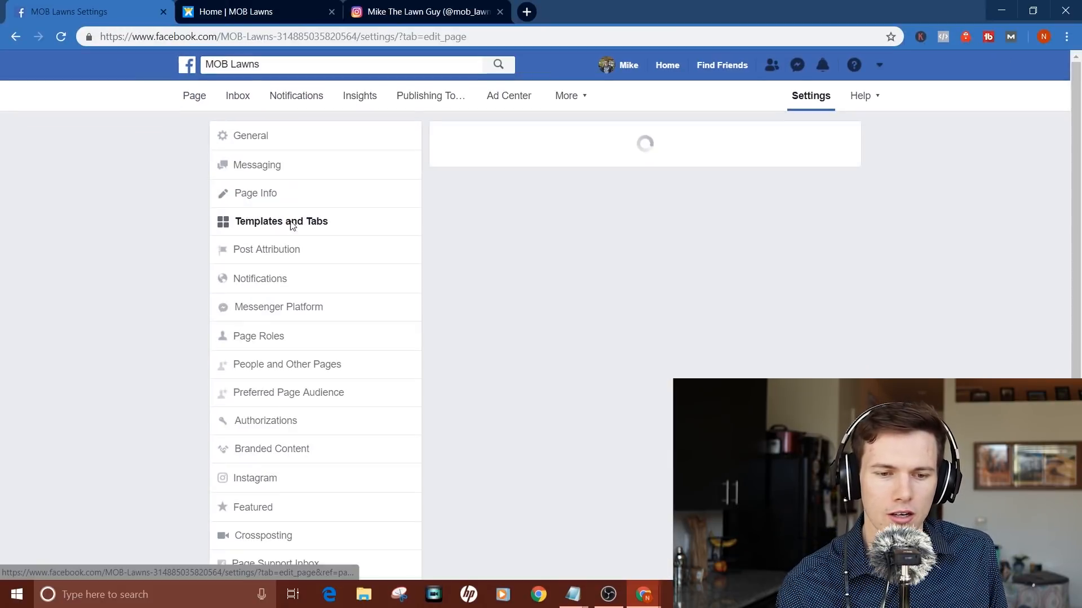
scroll(694, 368, down, 6)
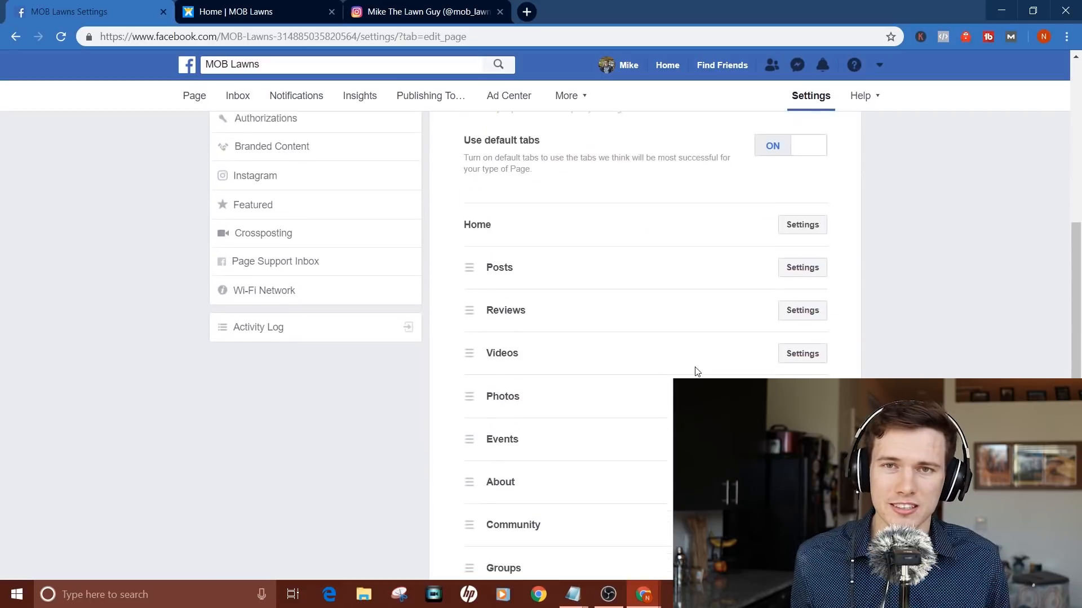
scroll(694, 367, up, 4)
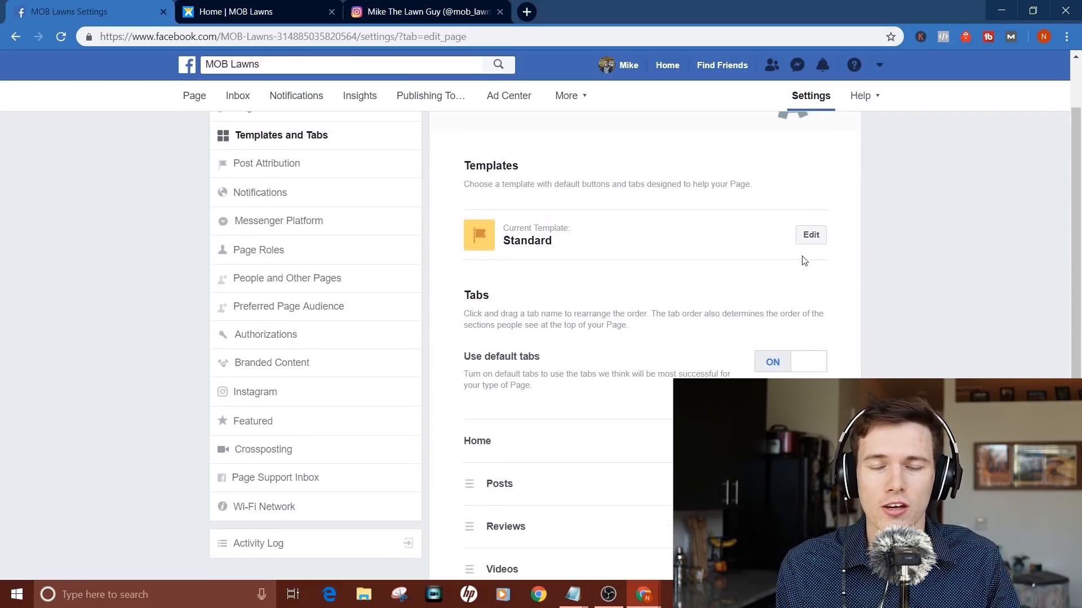
click(810, 235)
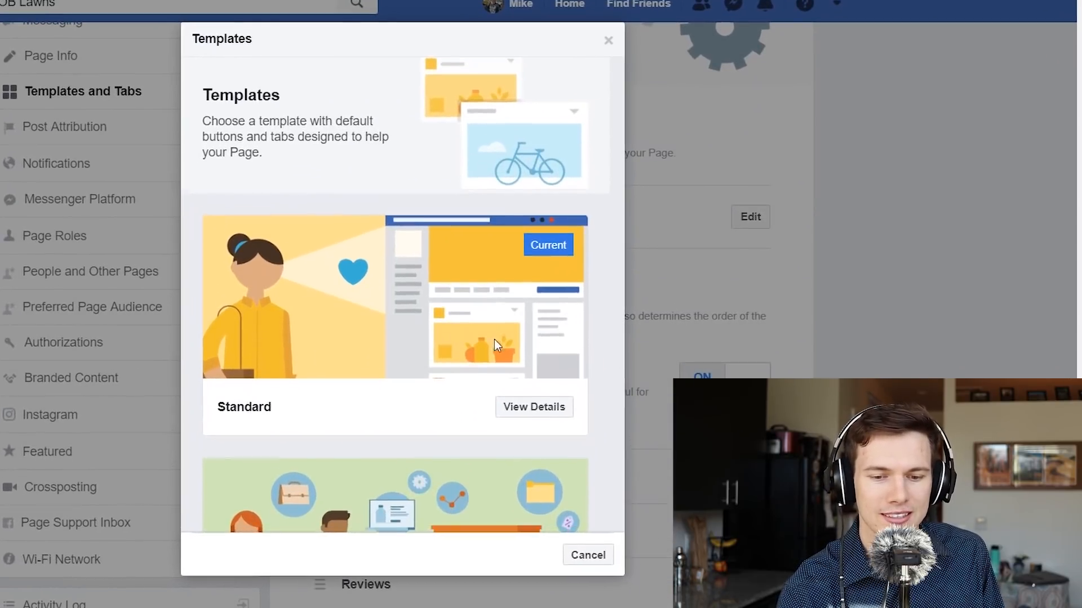
Step: Browse the template list and view what the Business template includes
scroll(609, 333, down, 3)
scroll(495, 339, down, 1)
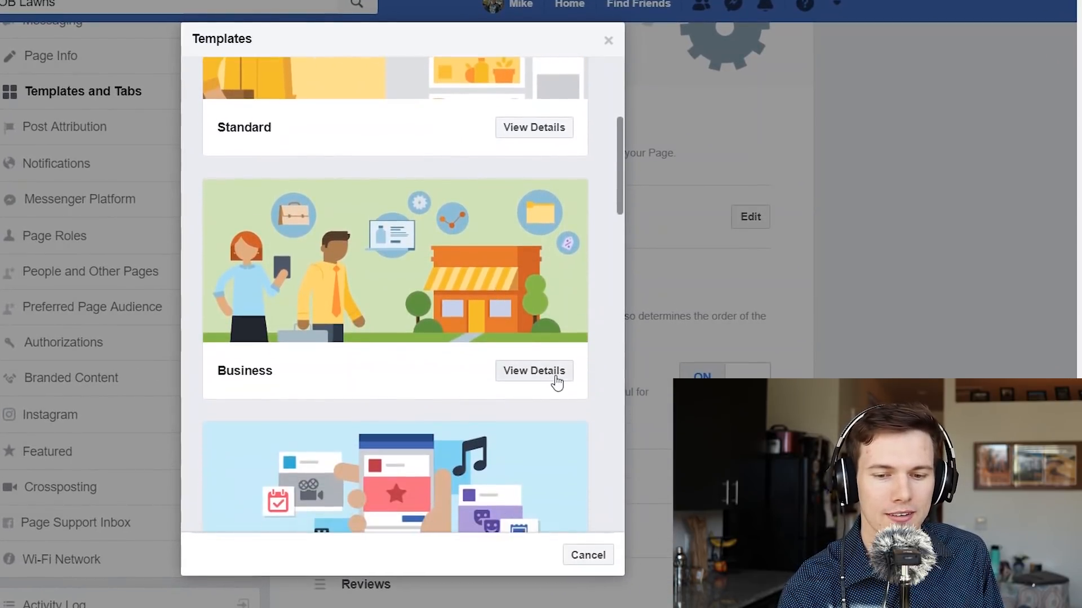
scroll(440, 421, down, 7)
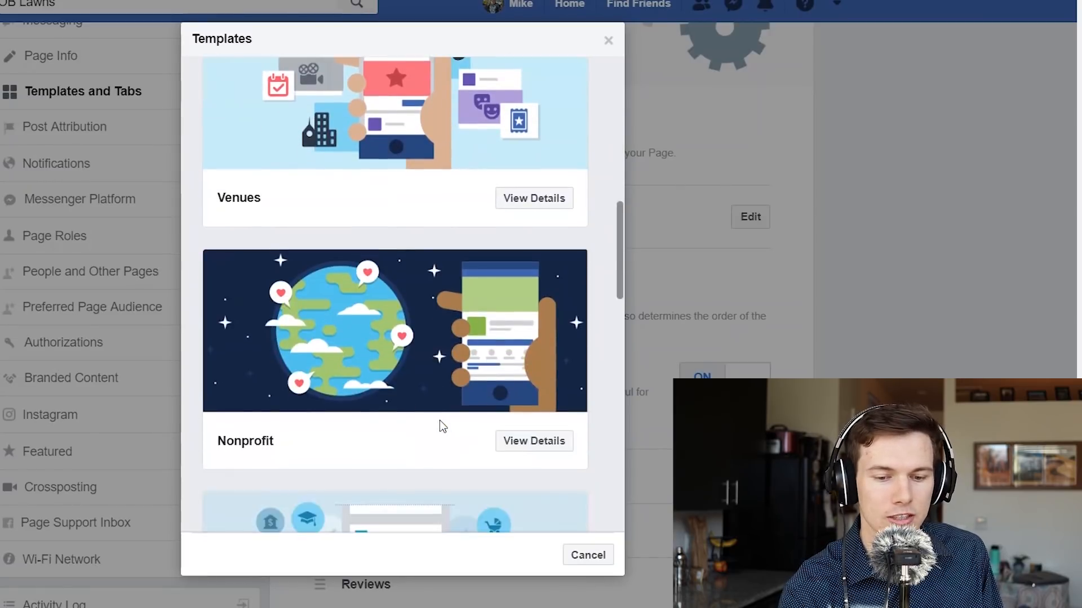
scroll(440, 421, up, 8)
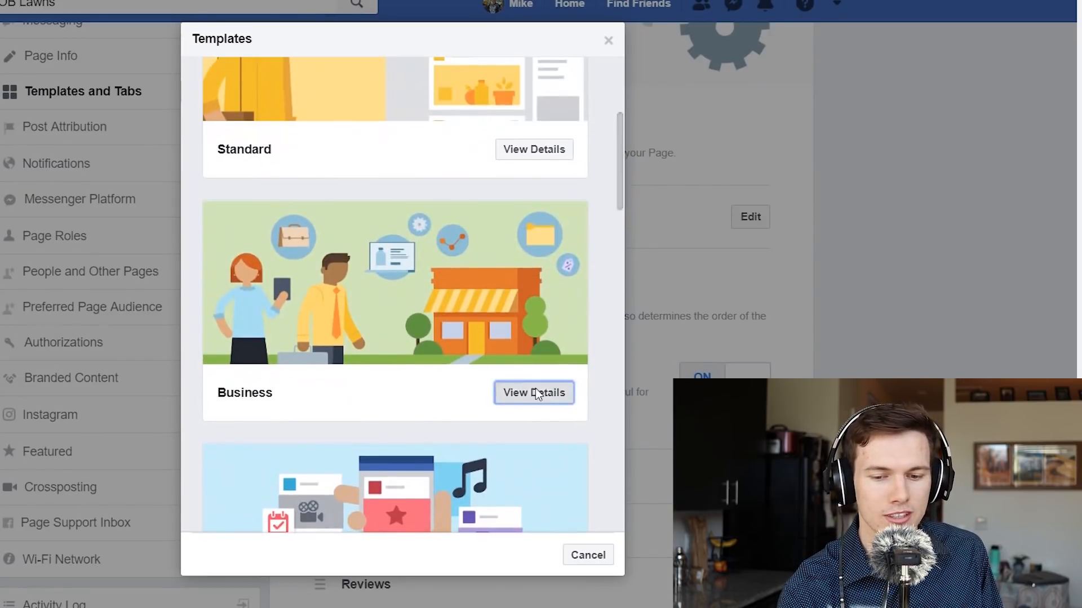
click(535, 388)
Step: Apply and confirm the Business template, then review its tabs, including Offers and Info and Ads
scroll(319, 412, down, 6)
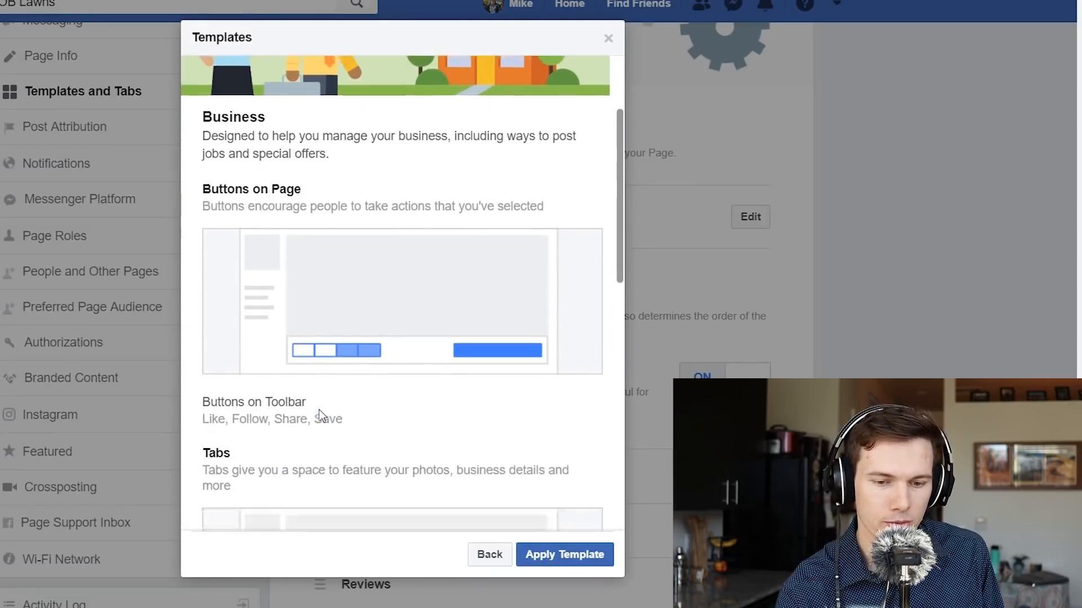
scroll(319, 407, down, 5)
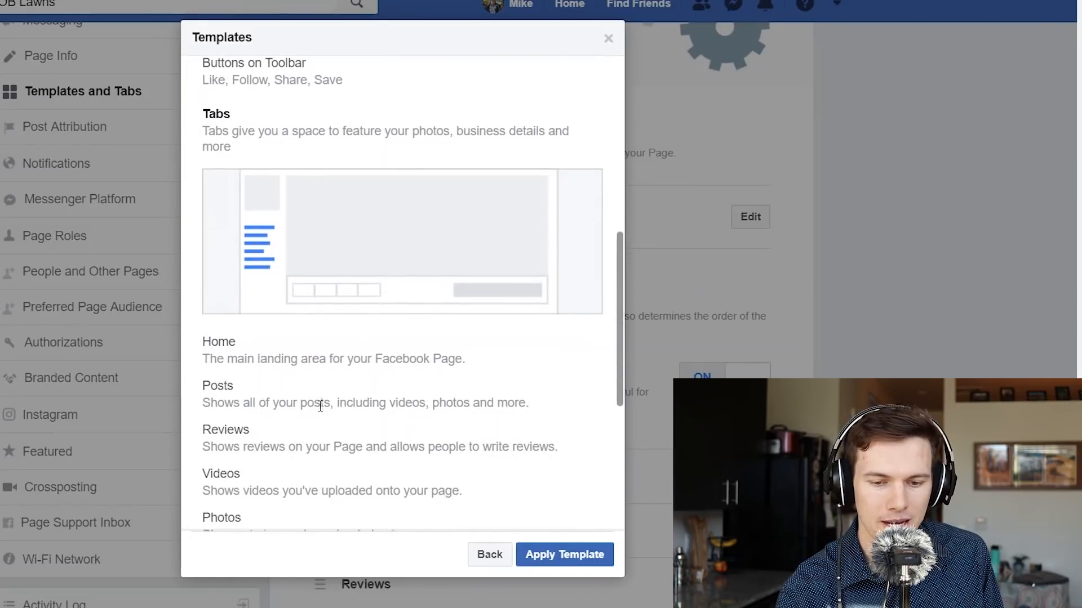
click(569, 559)
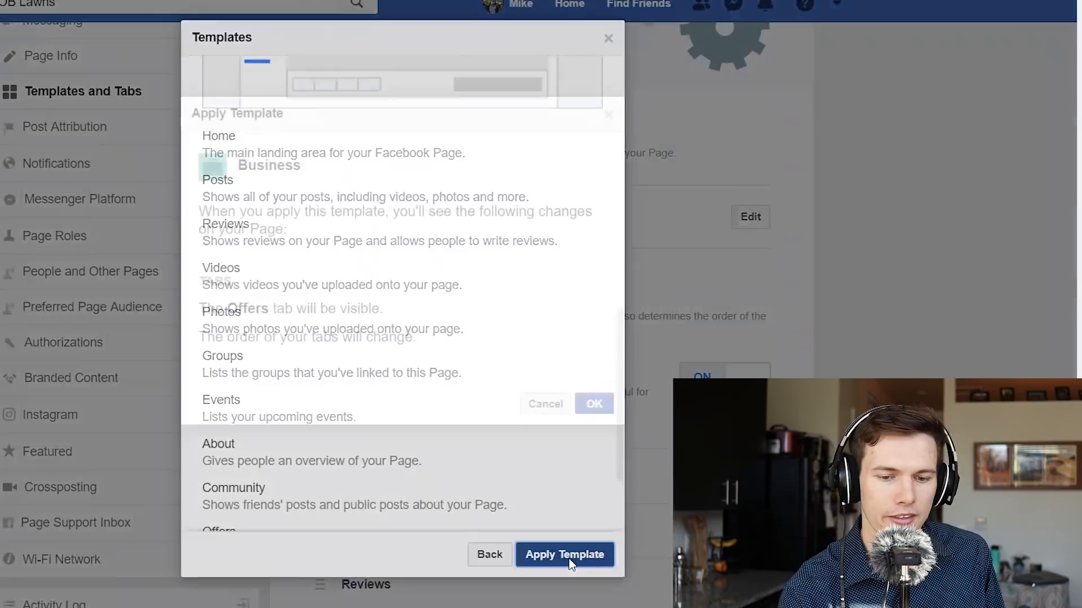
click(598, 407)
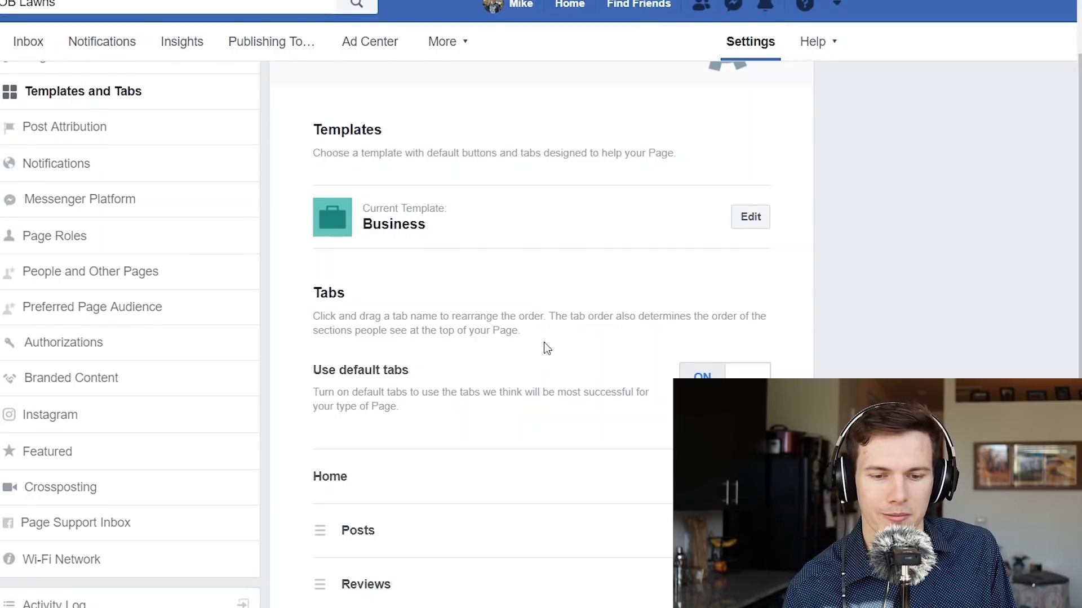
scroll(546, 348, down, 3)
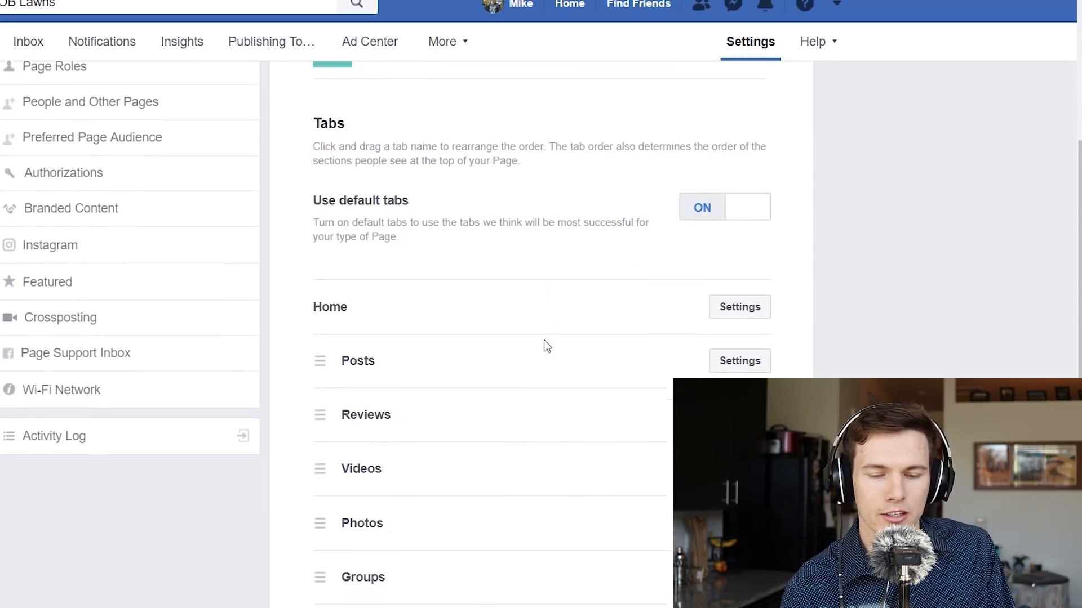
scroll(543, 340, down, 2)
scroll(543, 340, down, 1)
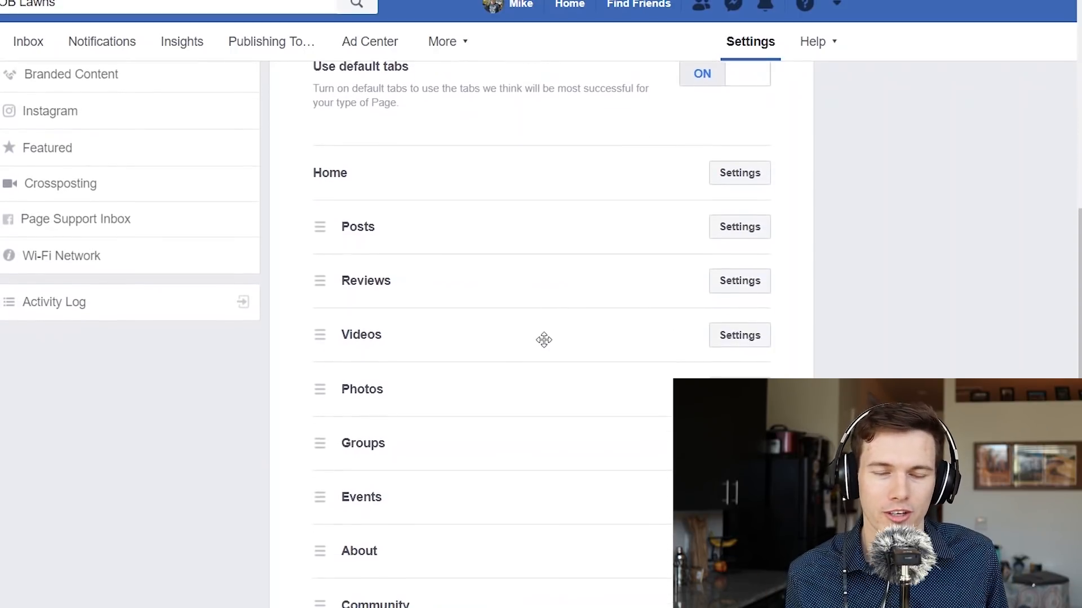
scroll(544, 340, down, 2)
scroll(544, 340, down, 1)
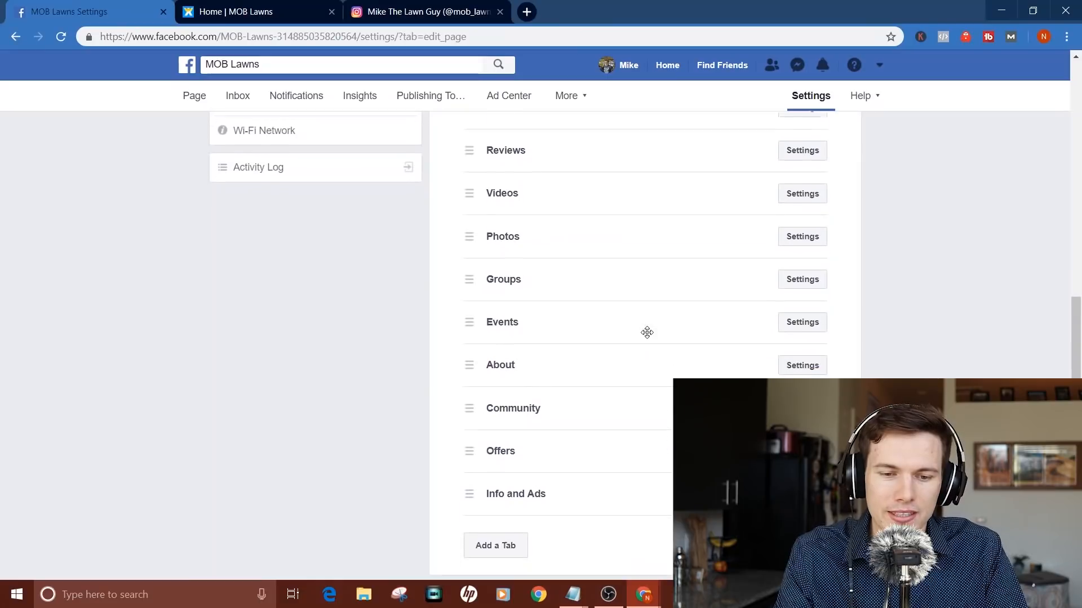
Step: Move the About tab up to sit right after Home
scroll(647, 333, up, 1)
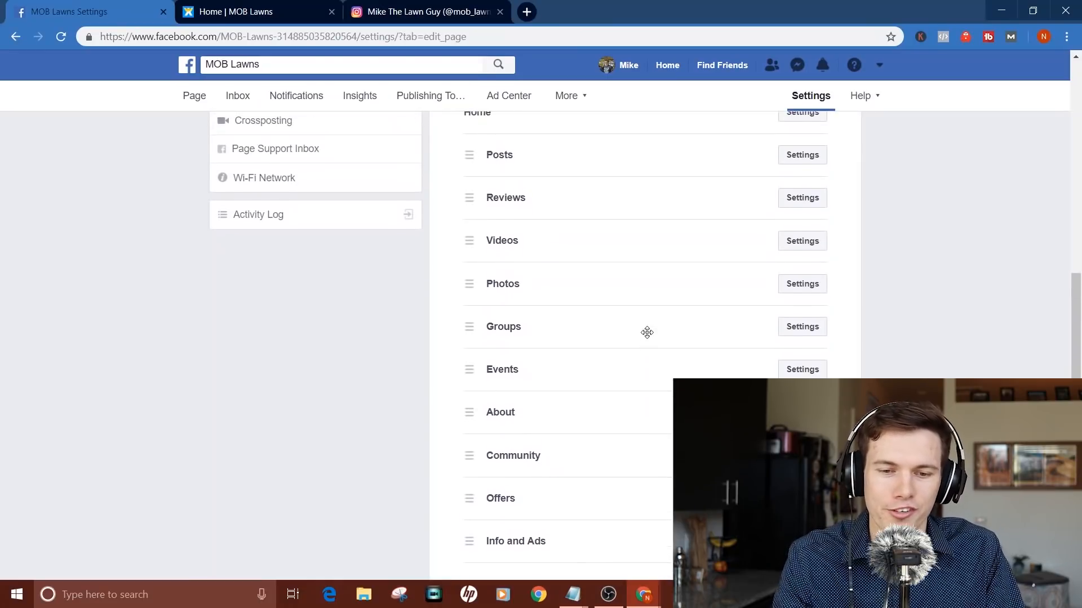
scroll(647, 333, down, 1)
scroll(646, 332, up, 1)
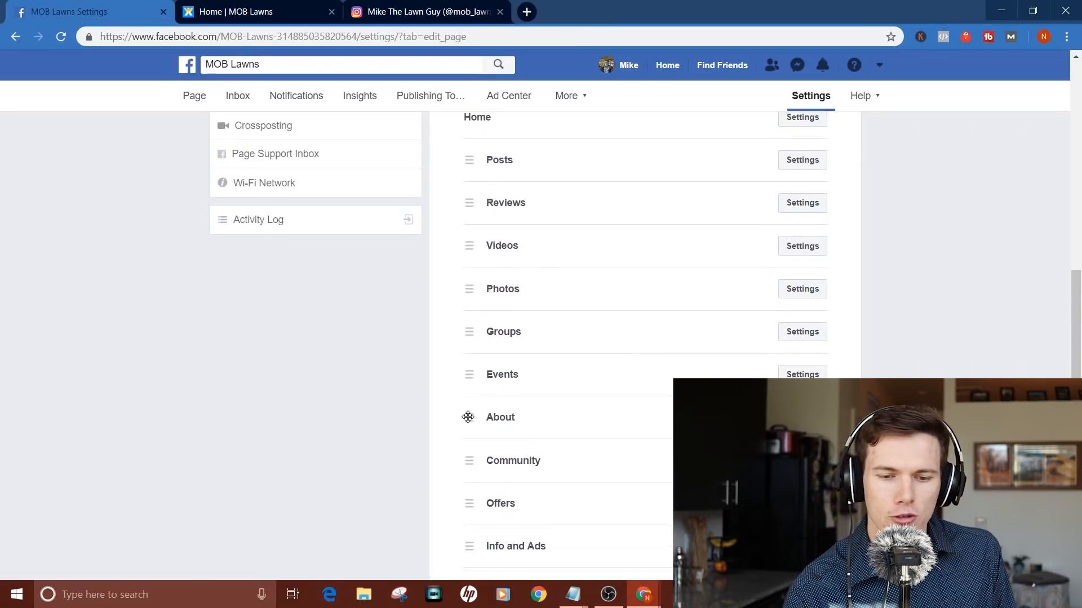
drag(468, 417, 467, 159)
Step: Hide the Groups tab from the page
scroll(562, 271, down, 1)
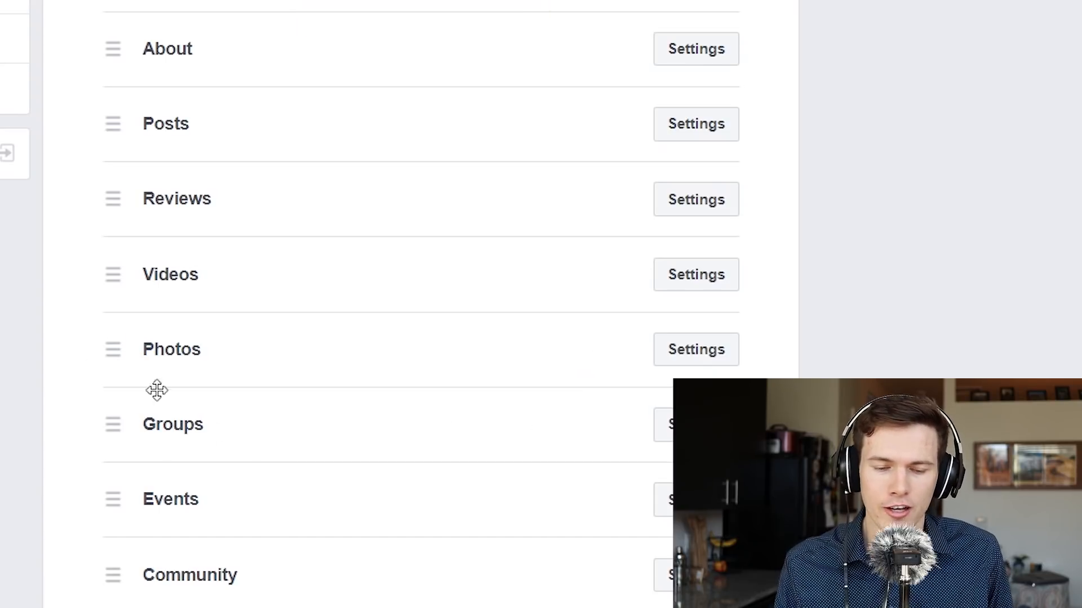
click(697, 425)
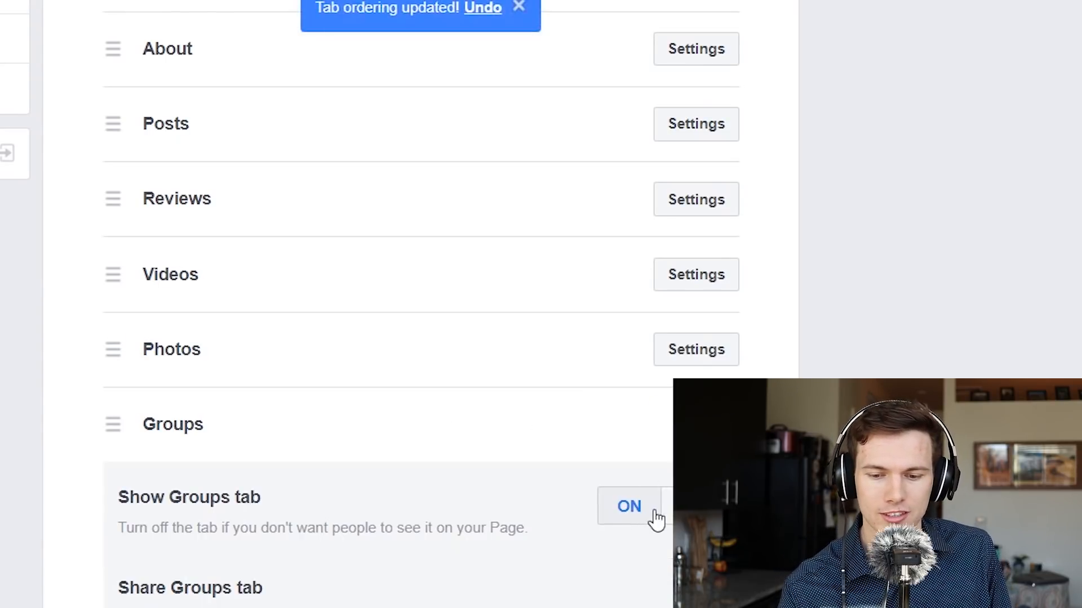
click(655, 513)
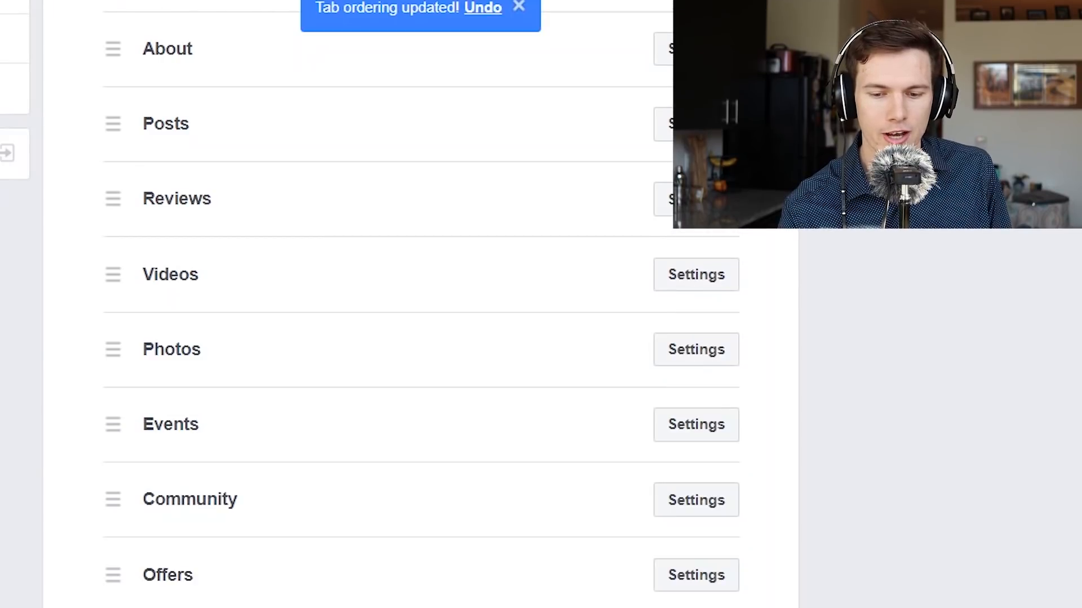
Step: Check the Offers and Community tab options and copy the About tab's shareable link
click(697, 581)
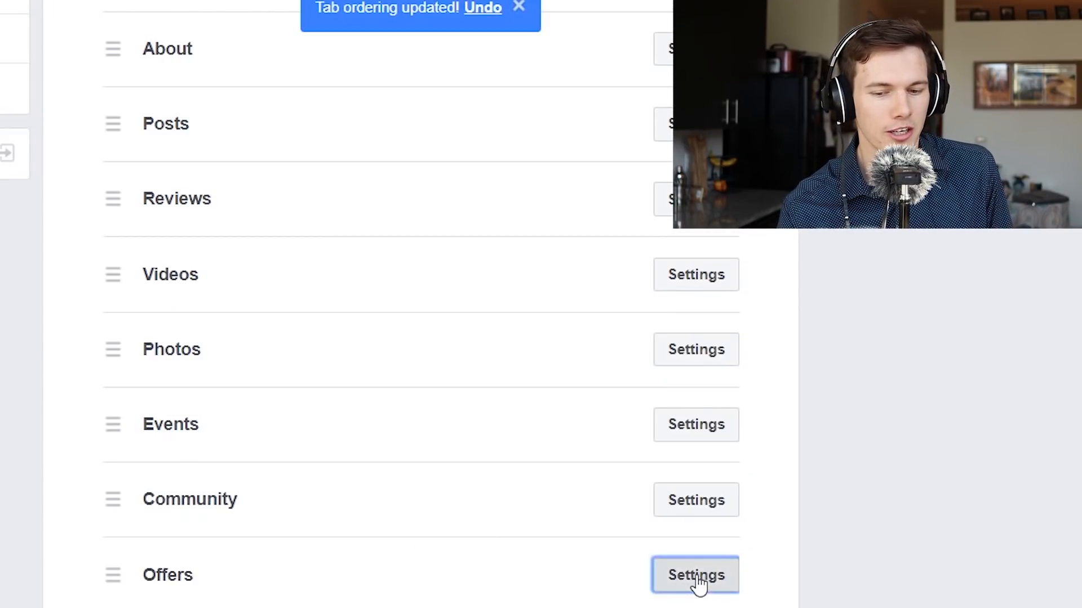
click(705, 501)
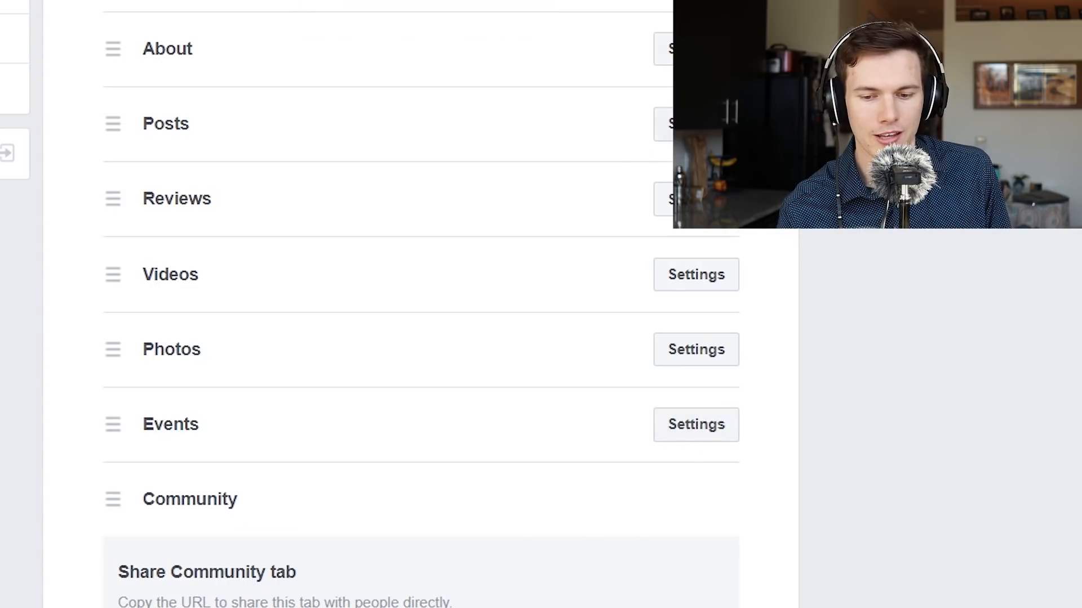
click(697, 49)
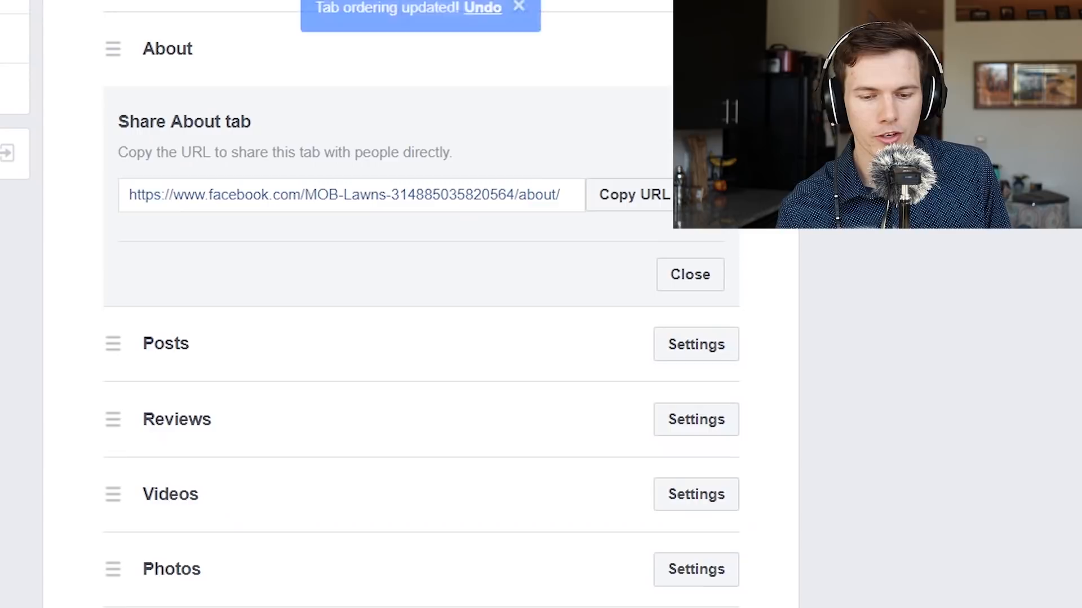
click(610, 206)
click(679, 286)
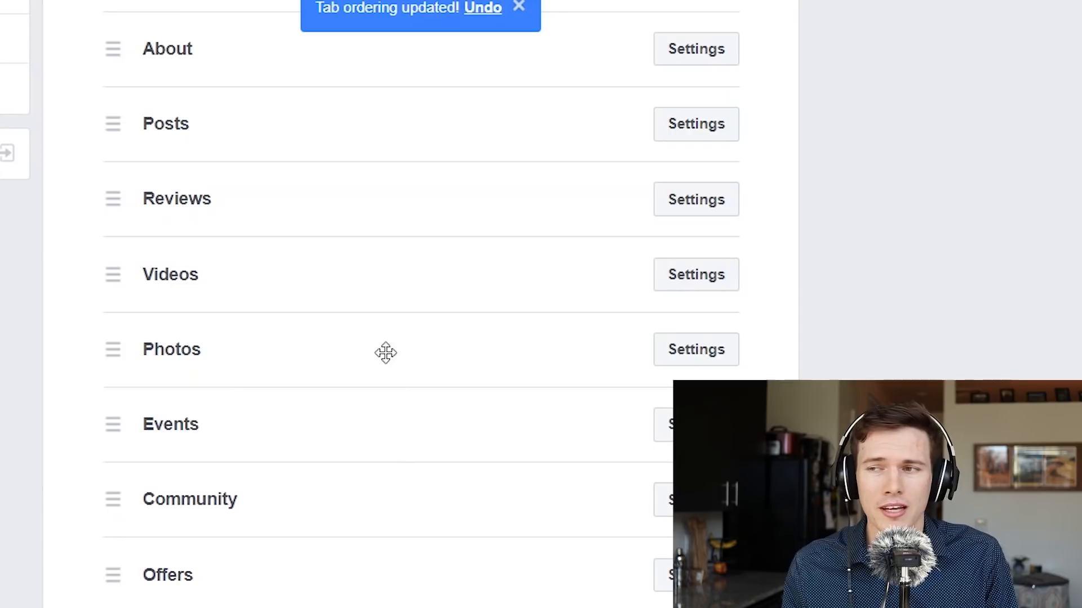
Step: Return to the page settings and open Post Attribution
scroll(384, 470, down, 1)
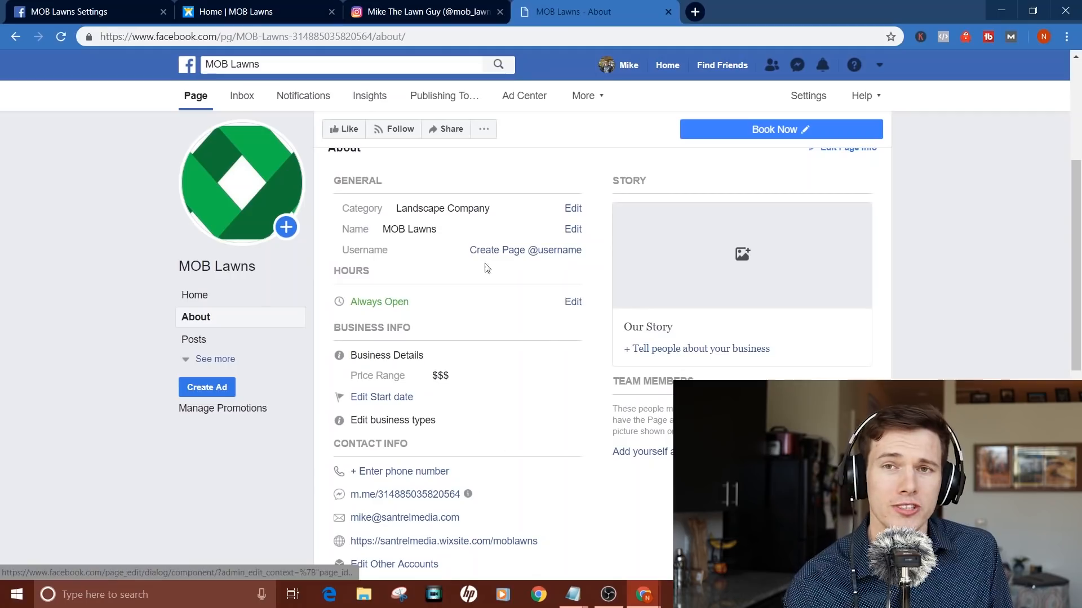
click(83, 8)
scroll(266, 283, up, 8)
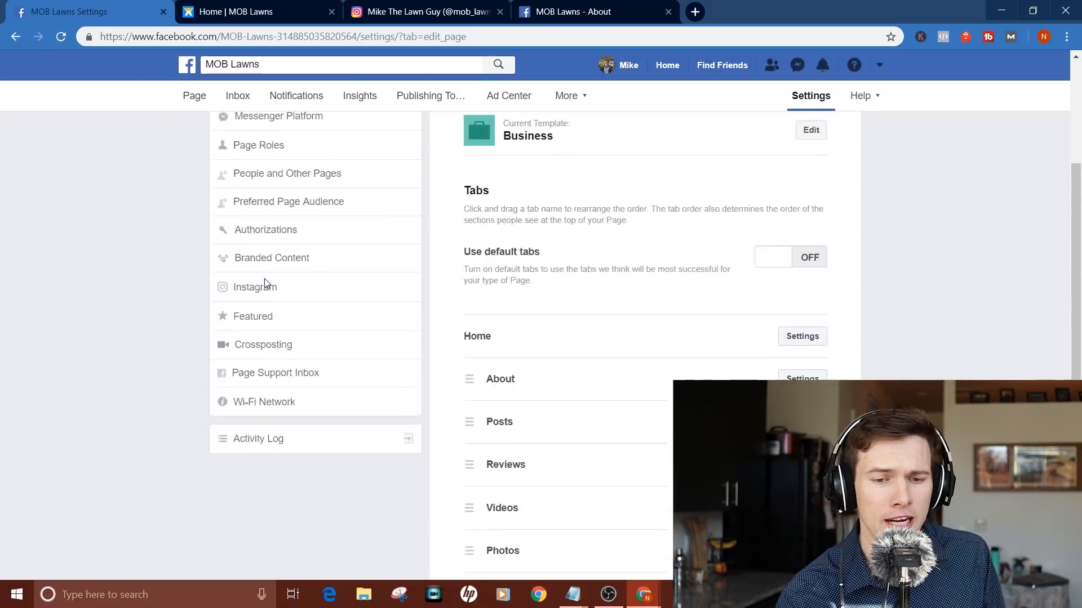
click(265, 250)
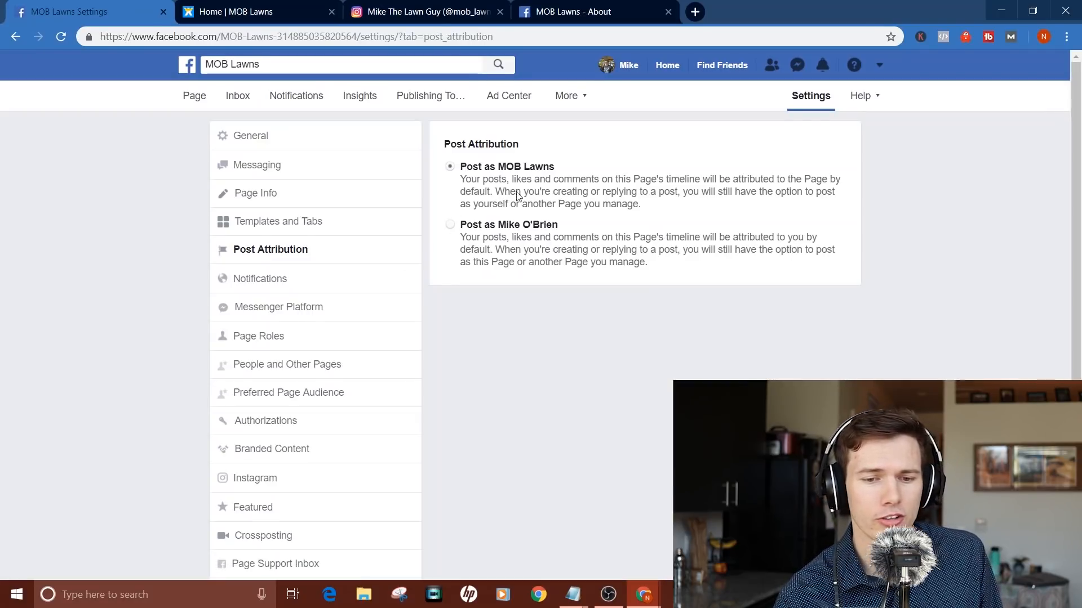
Step: Open the page's Notifications settings and scroll through the options
click(236, 278)
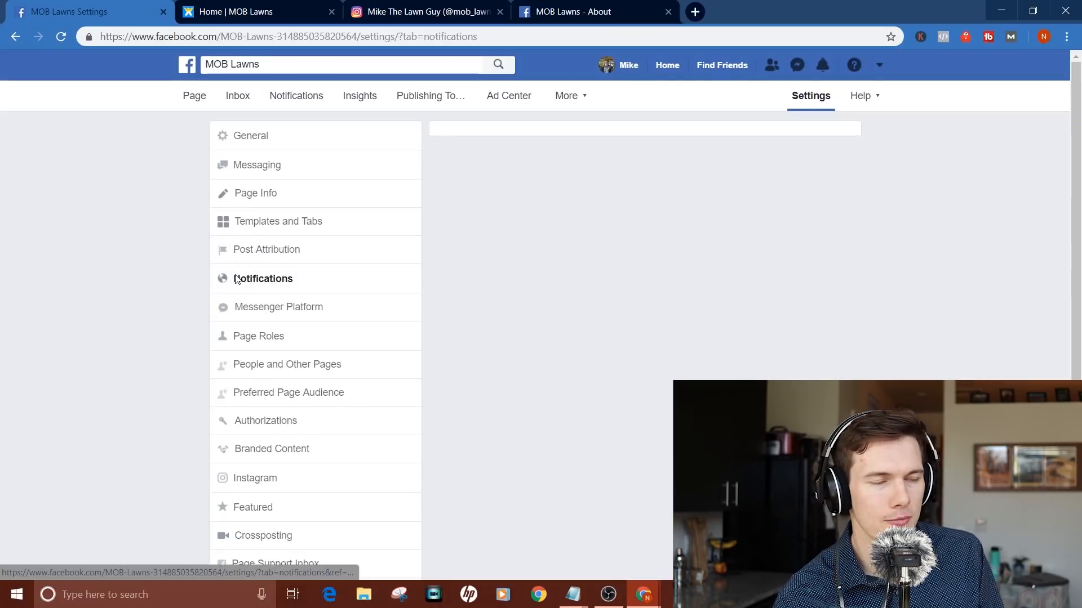
scroll(761, 177, down, 2)
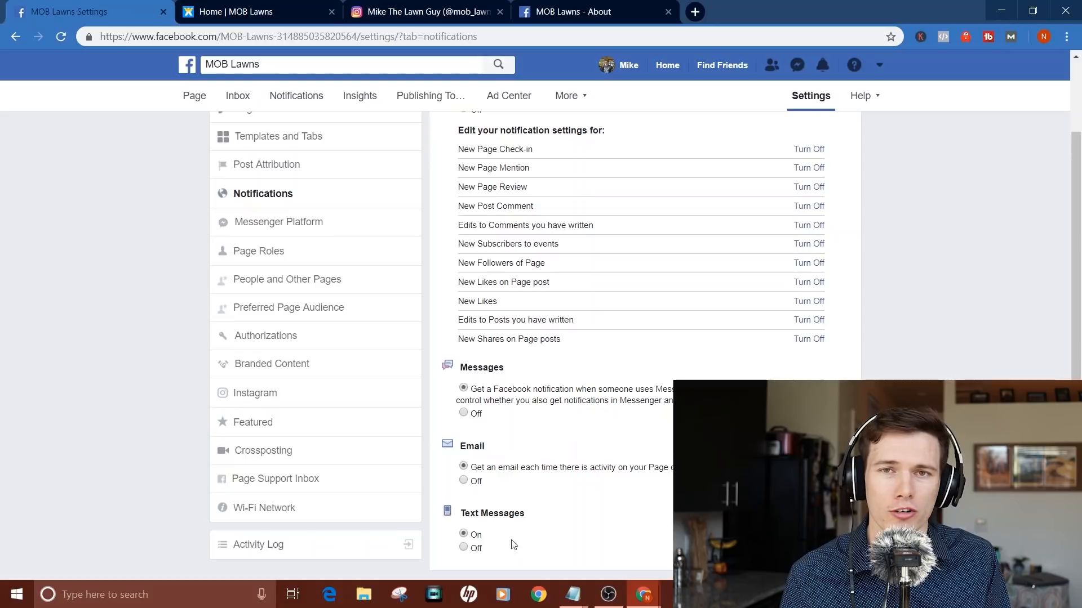
scroll(552, 494, up, 2)
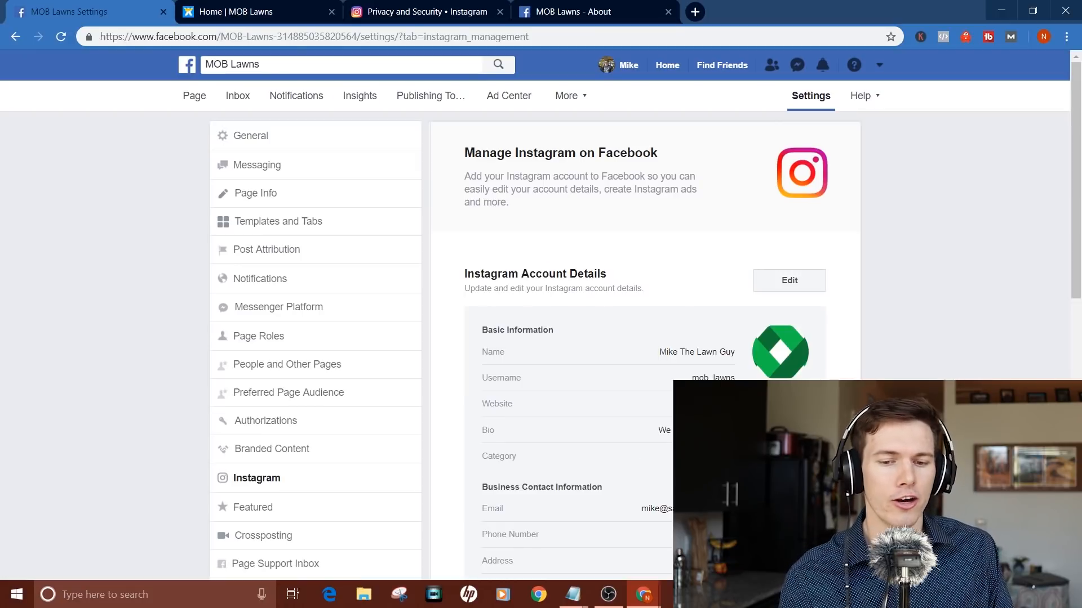
Step: Scroll through the Instagram account details, then open the Page Roles settings
scroll(645, 338, down, 4)
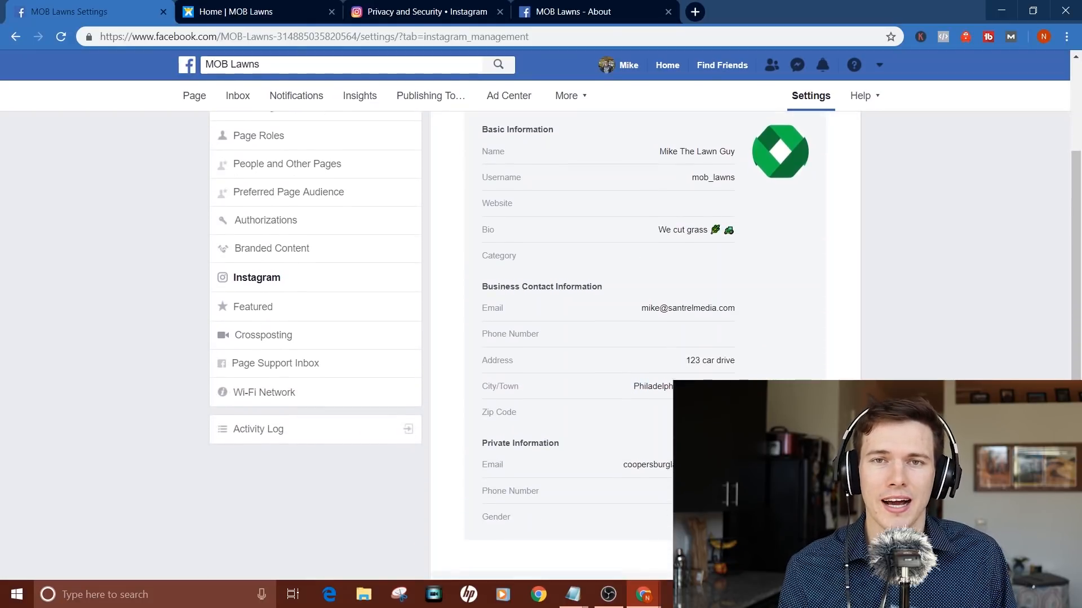
scroll(645, 338, down, 2)
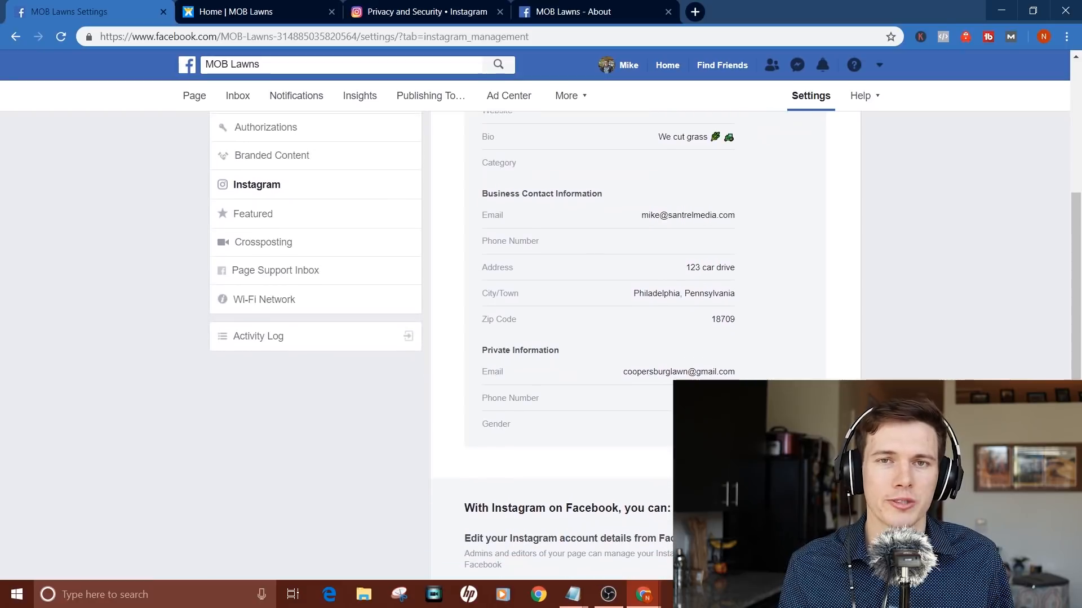
scroll(646, 338, up, 6)
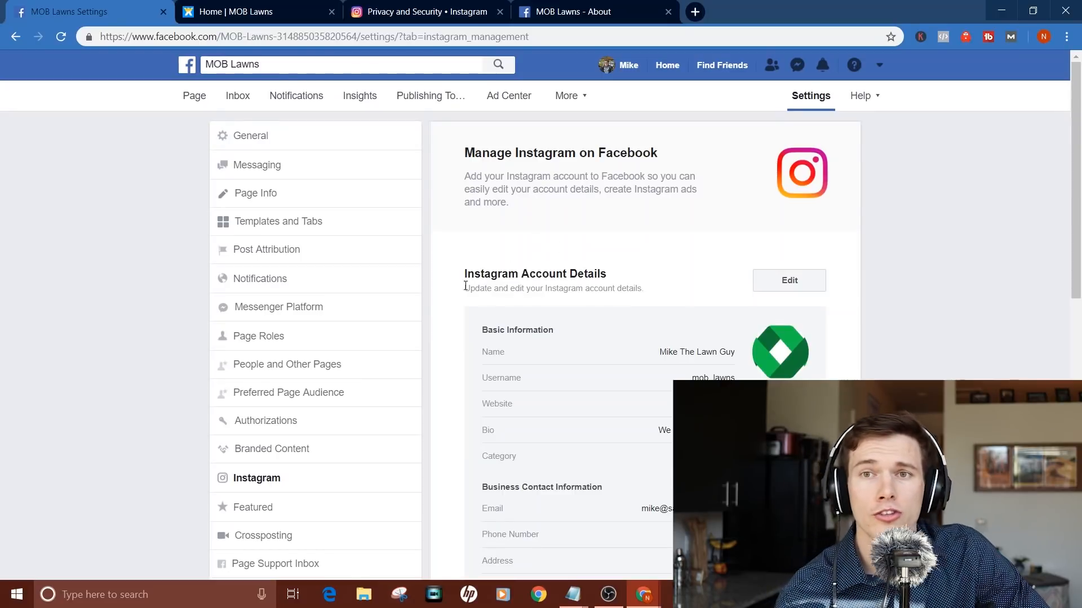
click(281, 339)
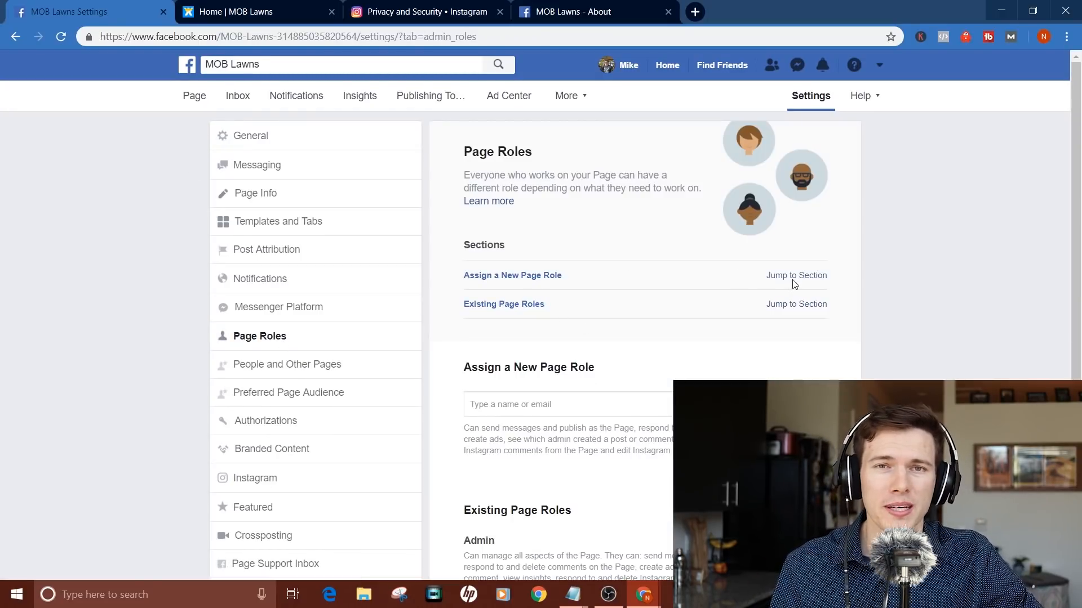
Step: Enter a person's name, pick them from the suggestions, and add them as Editor
scroll(795, 283, down, 3)
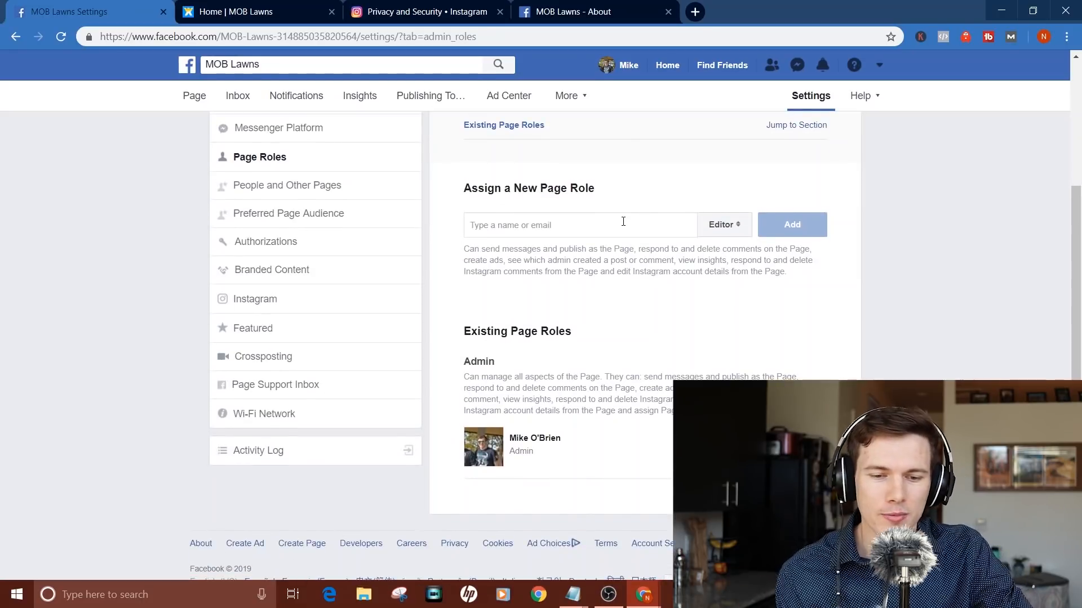
click(623, 221)
text(nate o)
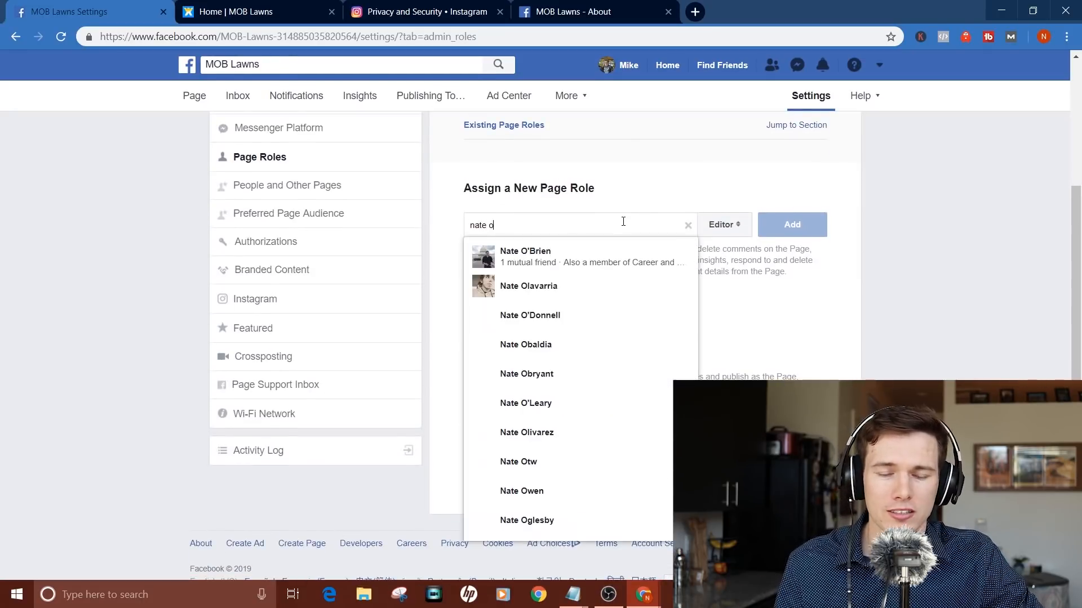
click(637, 248)
click(796, 223)
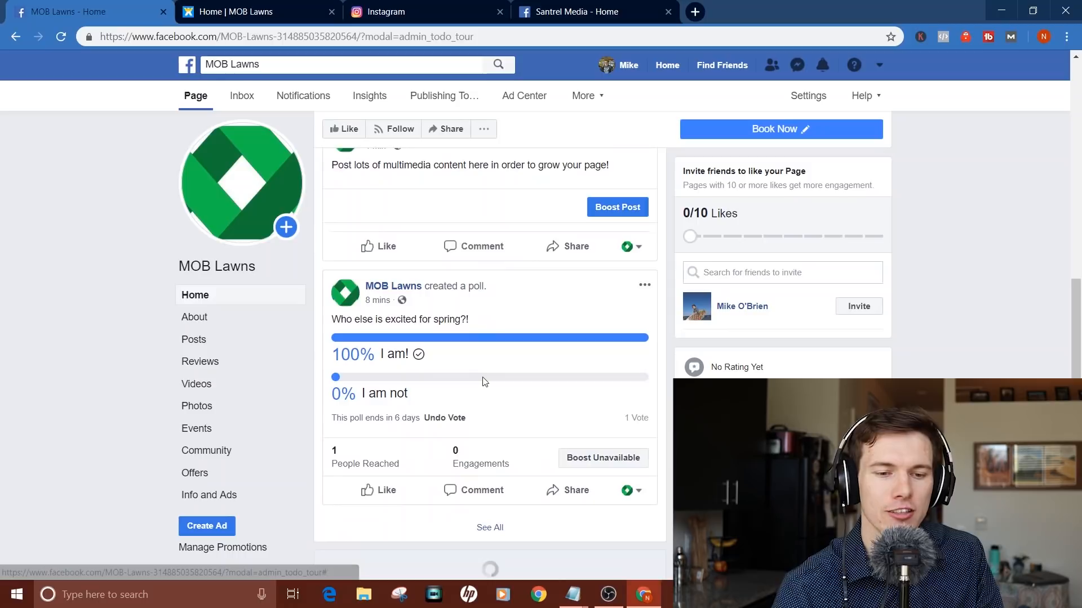
Step: Open the MOB Lawns About section and start creating a page username
click(195, 318)
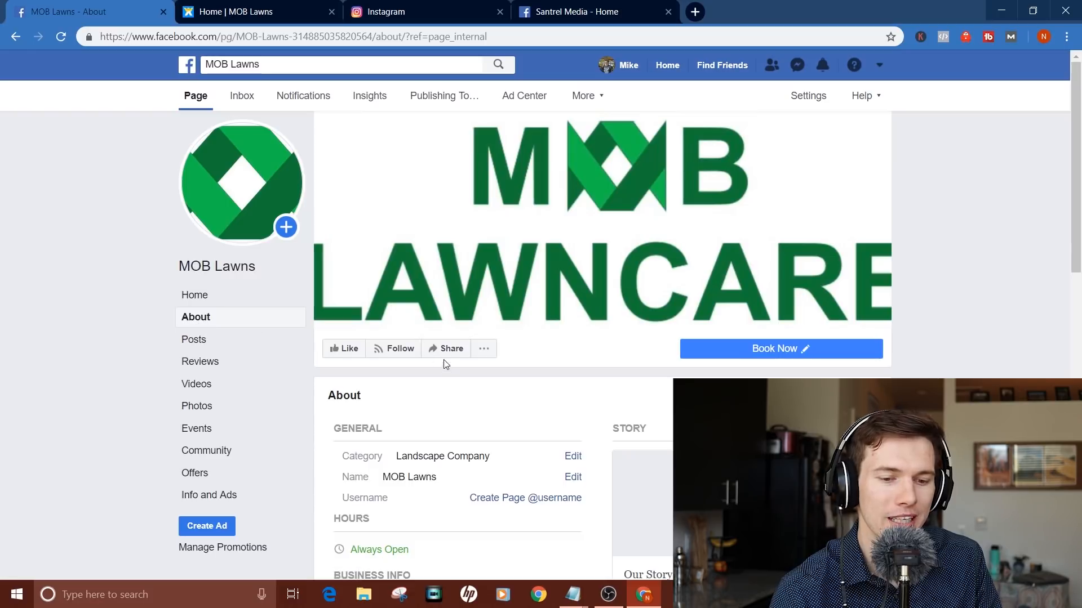
scroll(445, 356, down, 3)
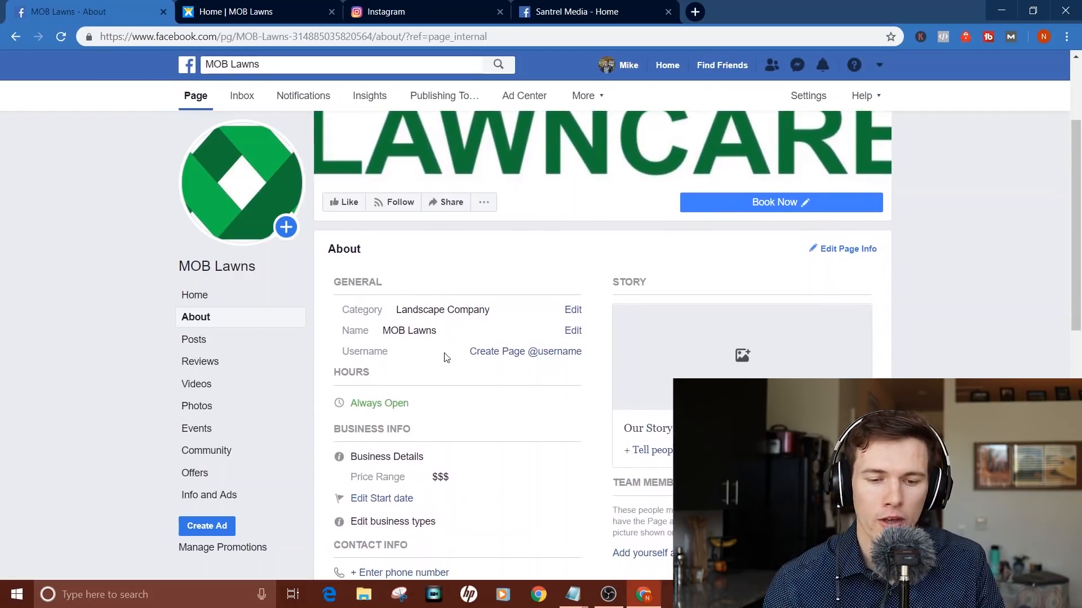
click(521, 355)
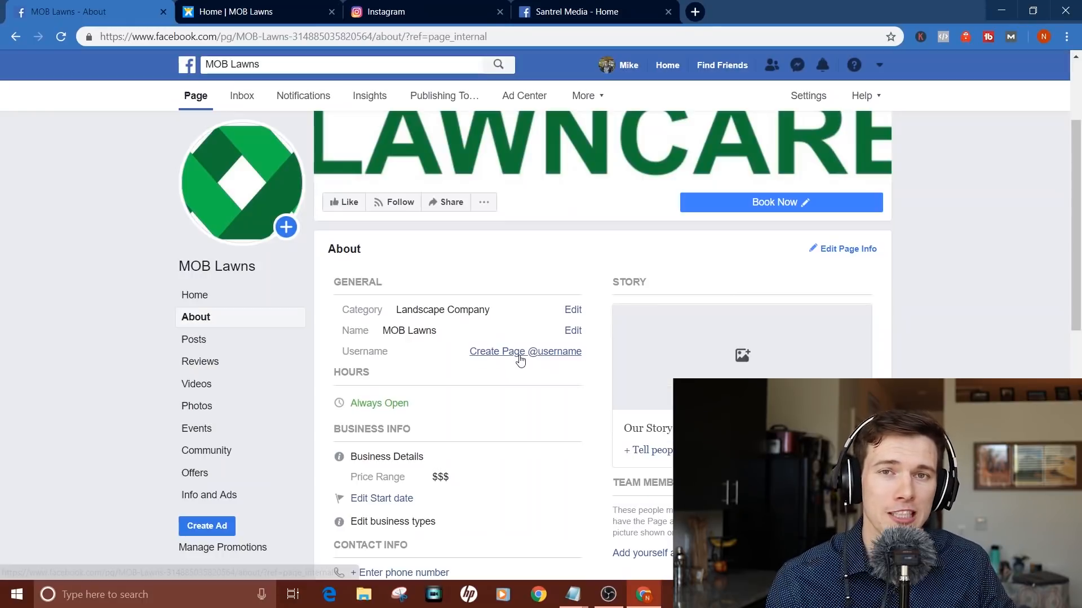
click(519, 356)
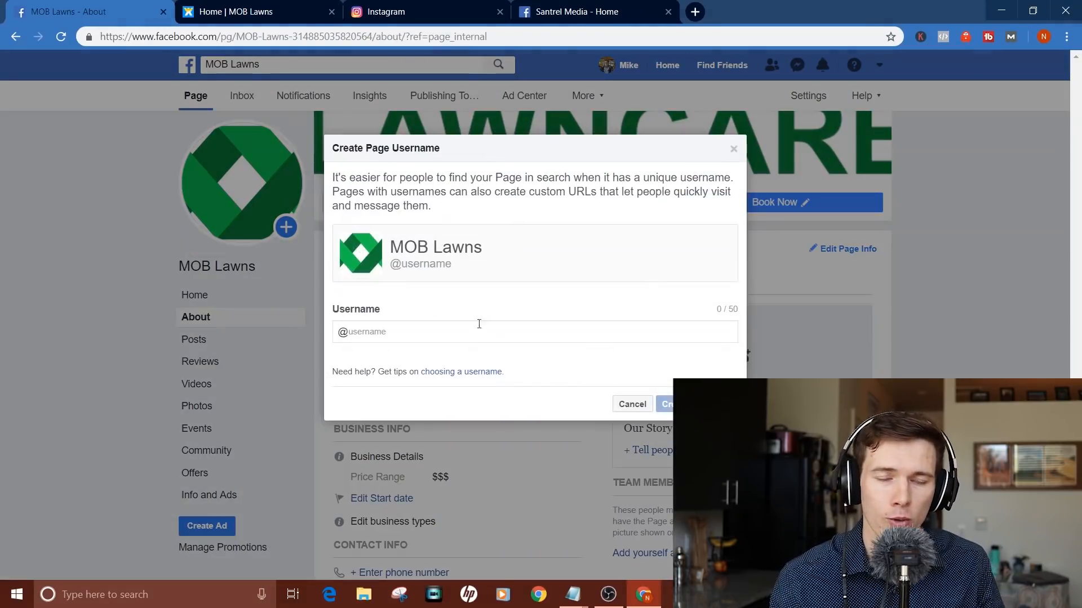
Step: Reload the Santrel Media page with '?modal=admin_todo_tour' removed from its address
click(562, 11)
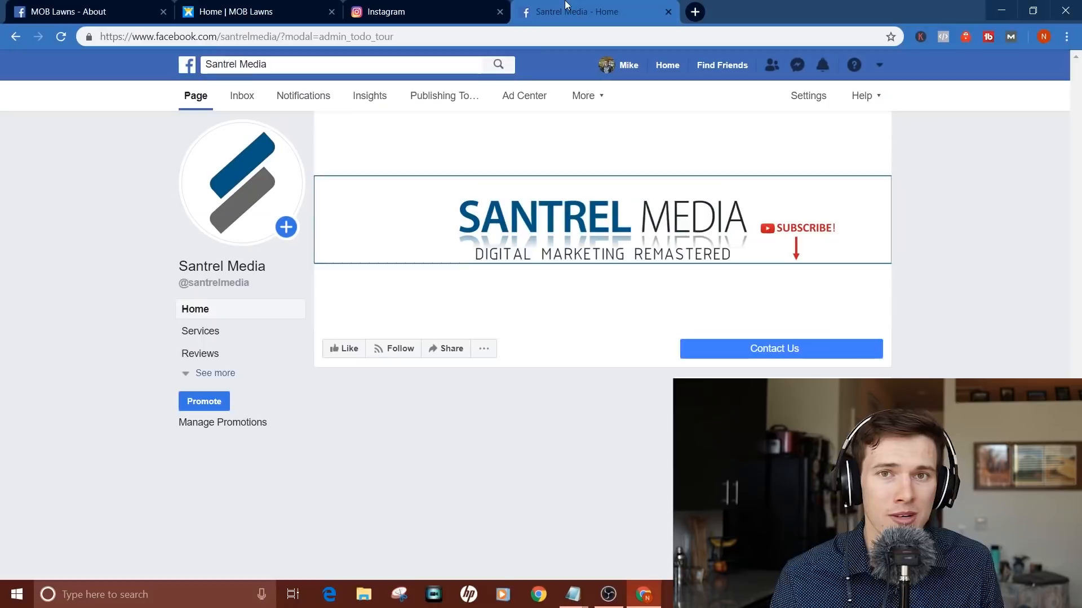
drag(278, 36, 549, 22)
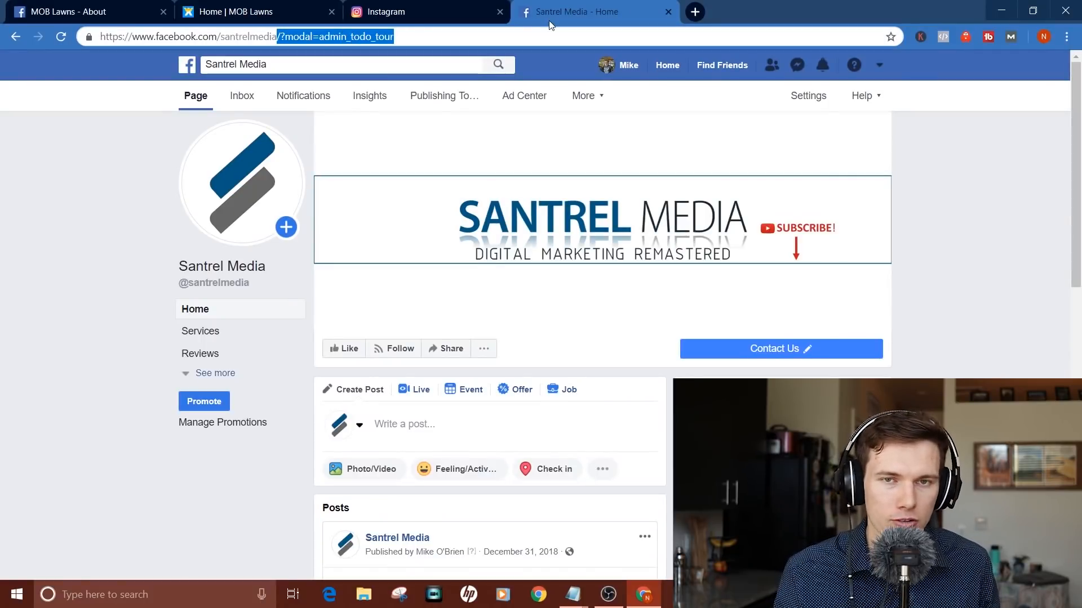
key(BackSpace)
key(Return)
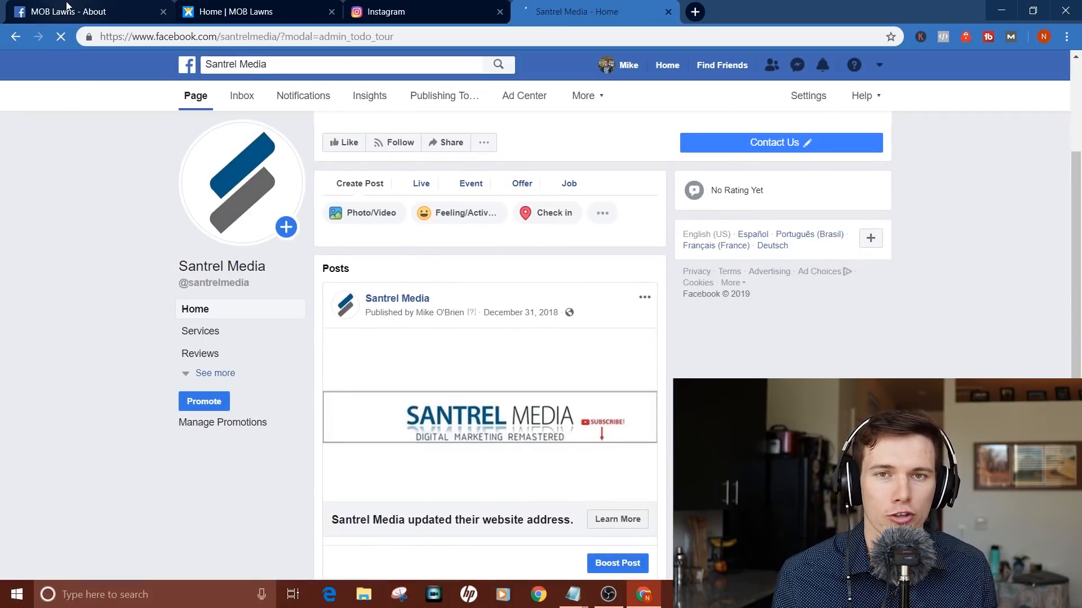
Step: Return to the MOB Lawns About page and cancel the username dialog
click(112, 13)
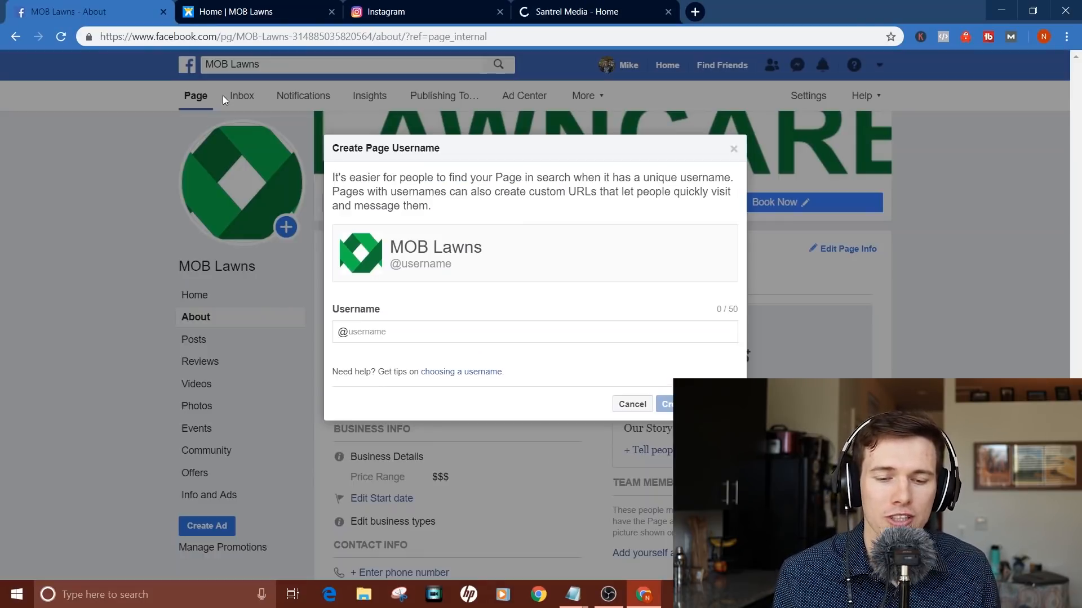
click(632, 406)
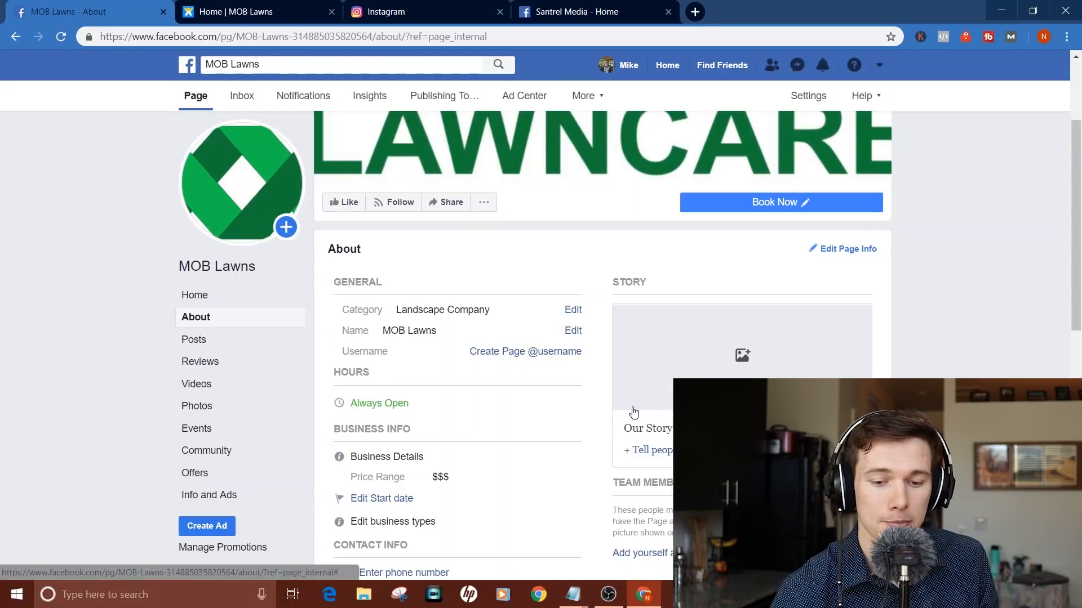
scroll(633, 419, down, 3)
Step: Open the MOB Lawns Posts tab and scroll through the feed
click(269, 340)
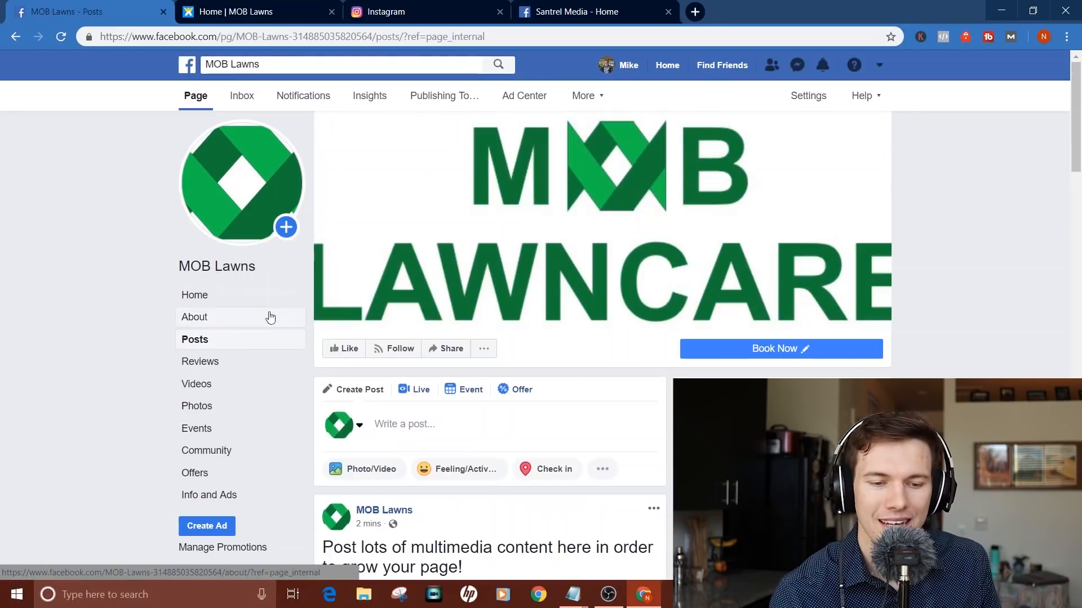
scroll(476, 427, down, 4)
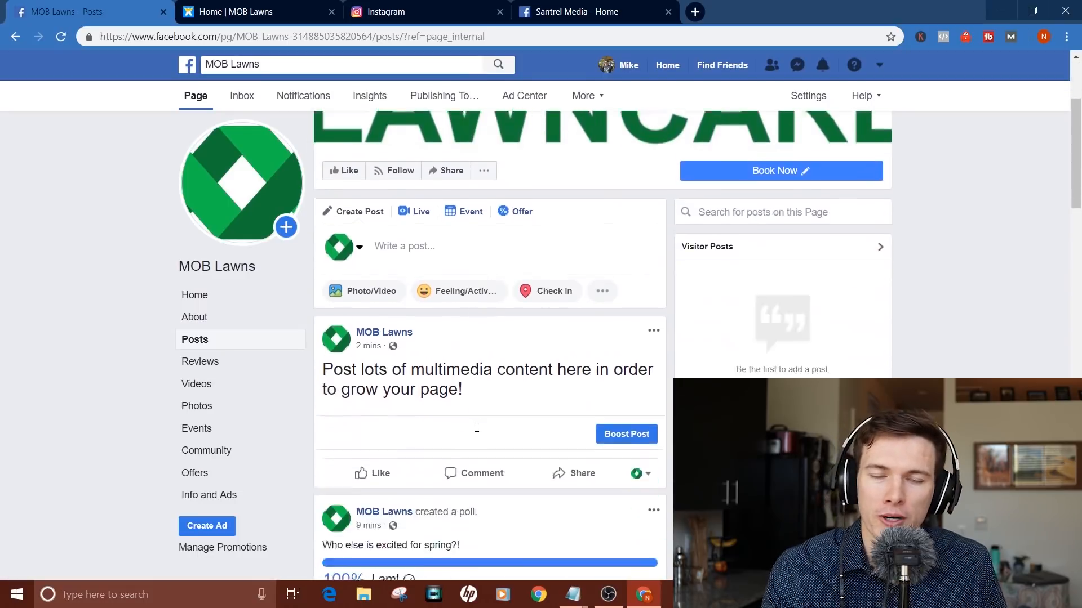
scroll(536, 367, down, 4)
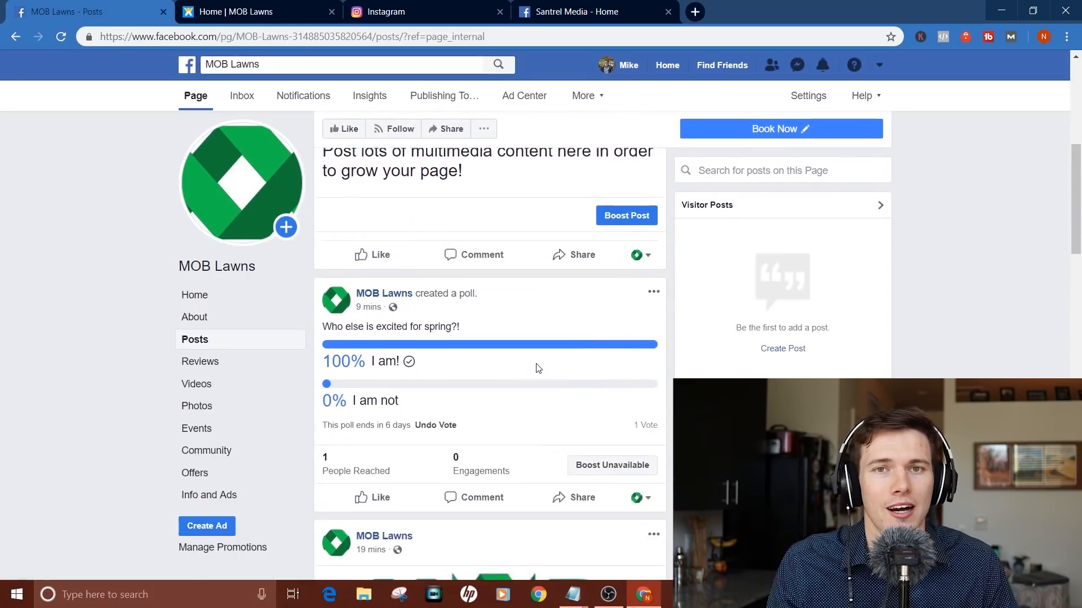
scroll(540, 372, down, 2)
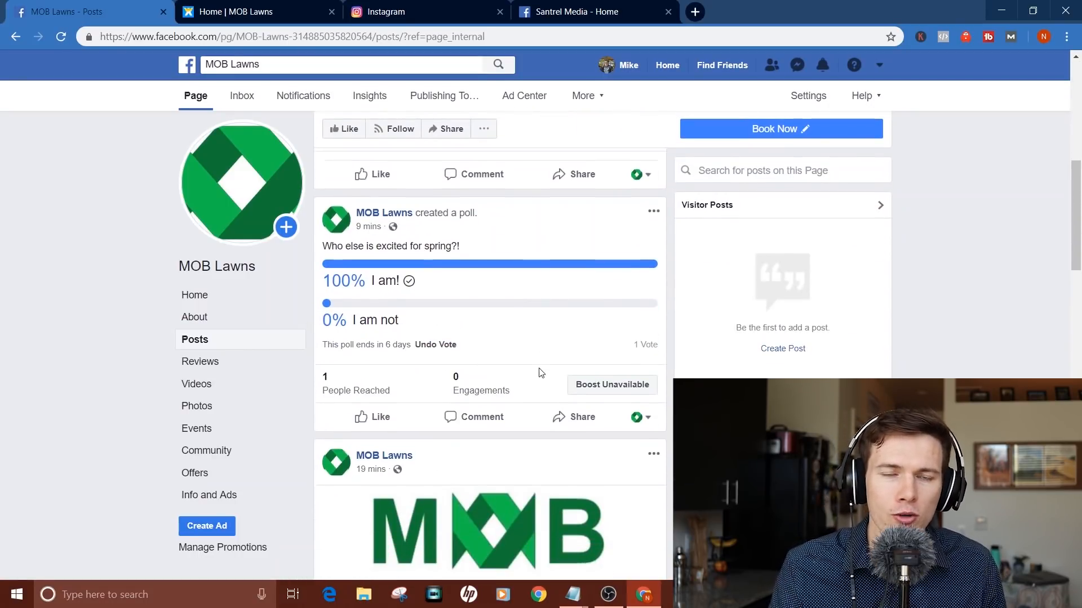
scroll(540, 372, up, 6)
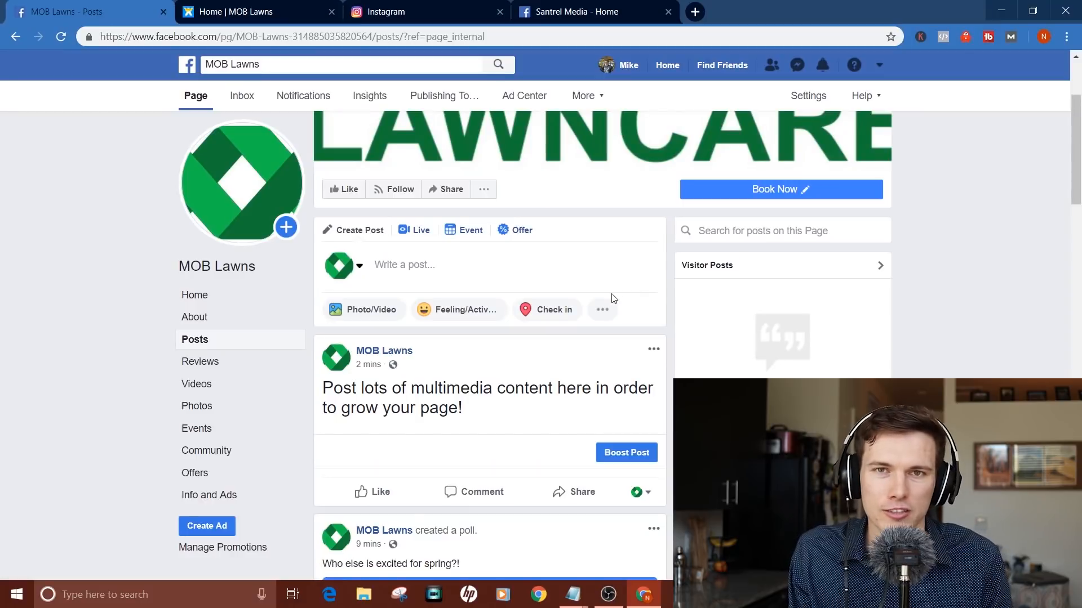
Step: Start a Get Bookings post from the post types, then discard it
click(602, 310)
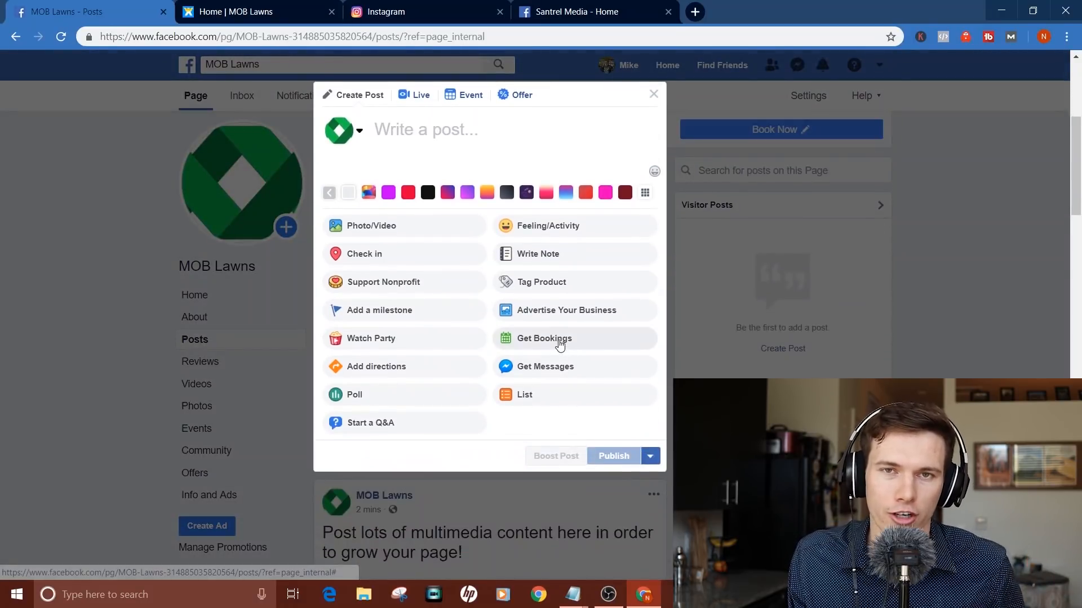
click(560, 342)
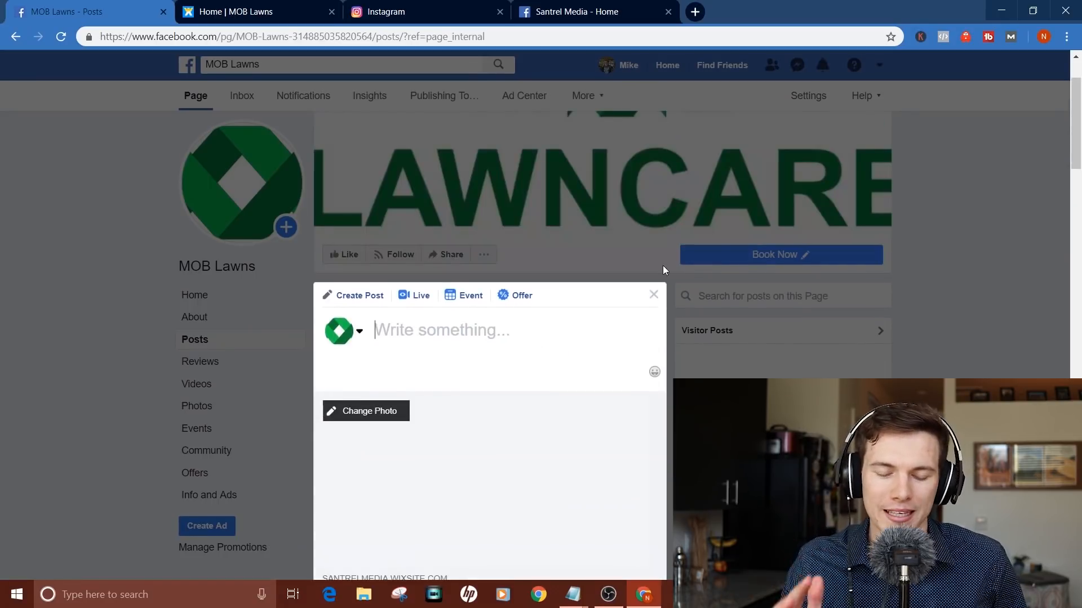
click(654, 293)
scroll(620, 248, down, 5)
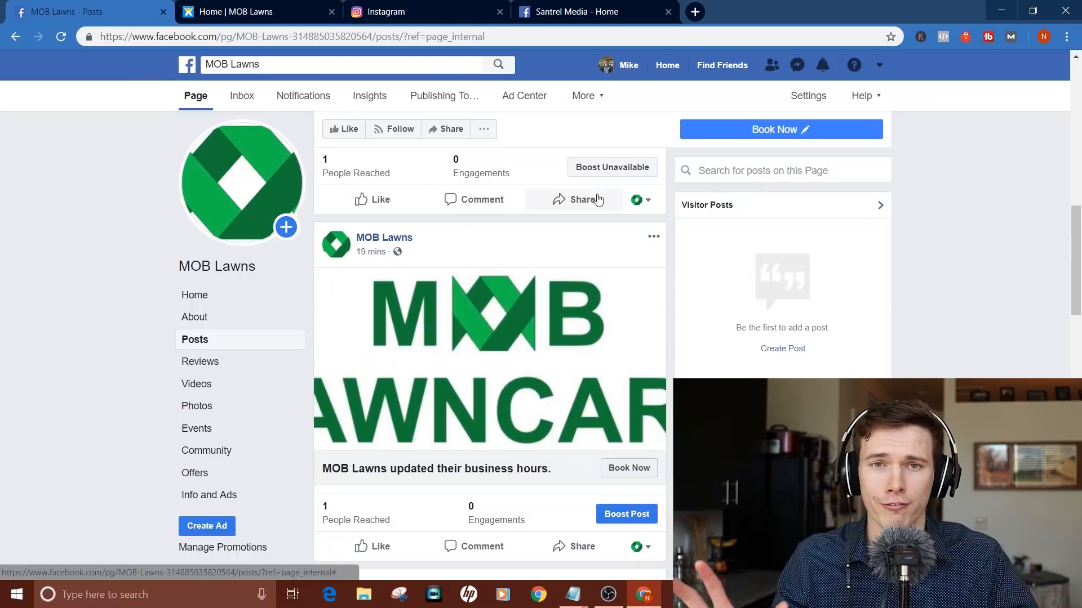
scroll(597, 198, up, 5)
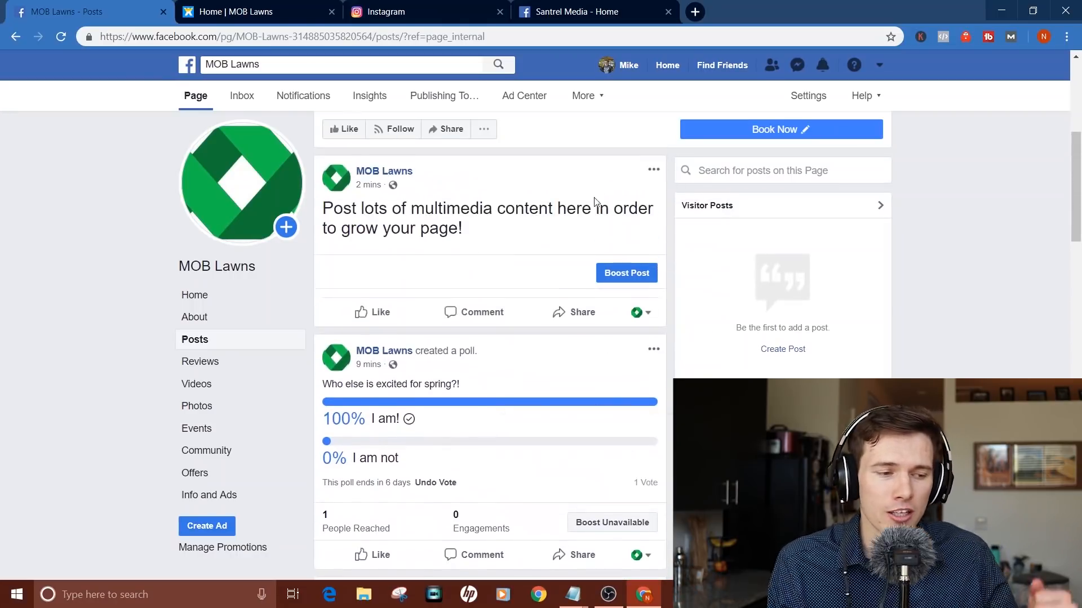
scroll(586, 256, up, 5)
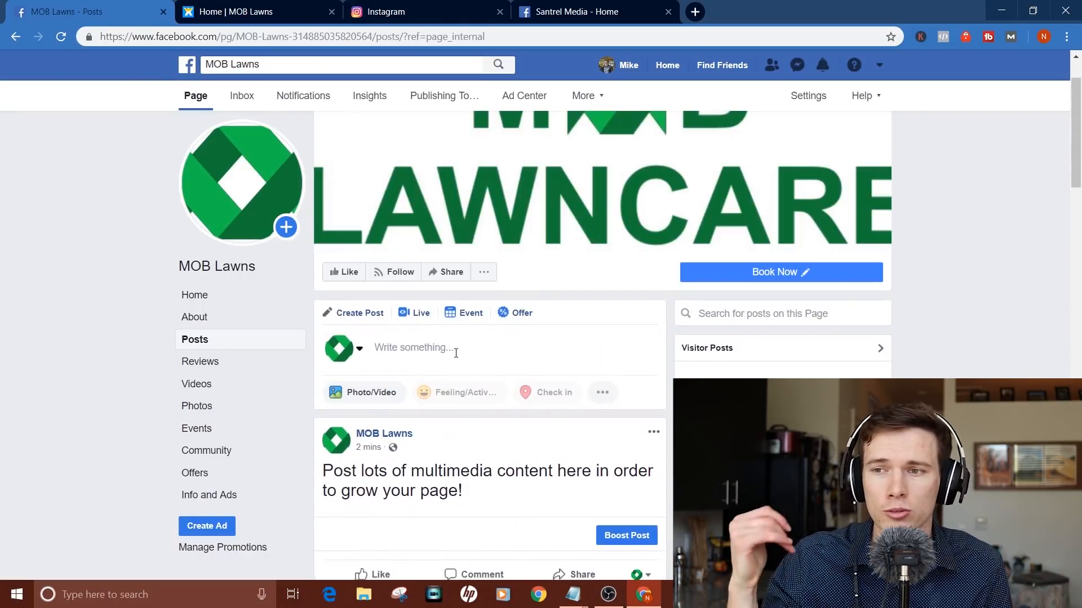
Step: Draft a post reading 'Top 10 tips for maintaining your lawn:' with '1...' on the next line
click(456, 352)
text(T)
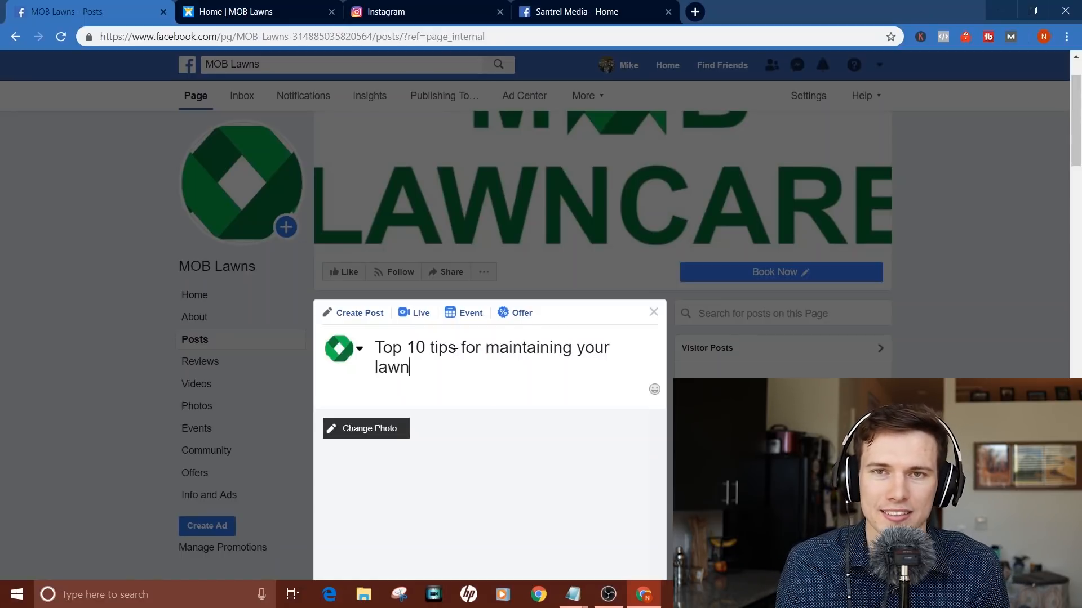
text(:)
key(Return)
text(1...)
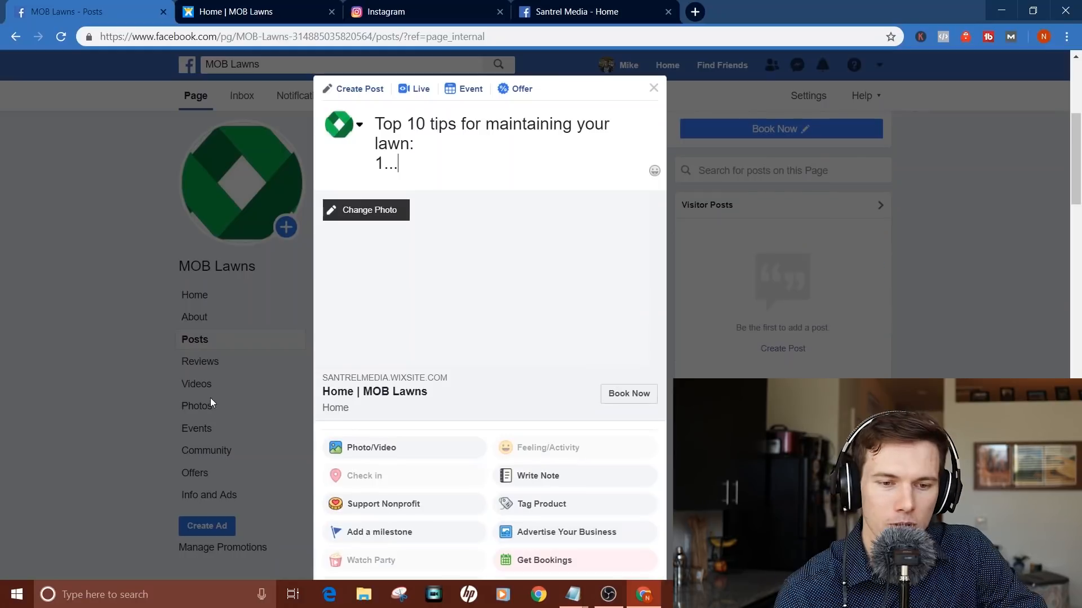
click(105, 414)
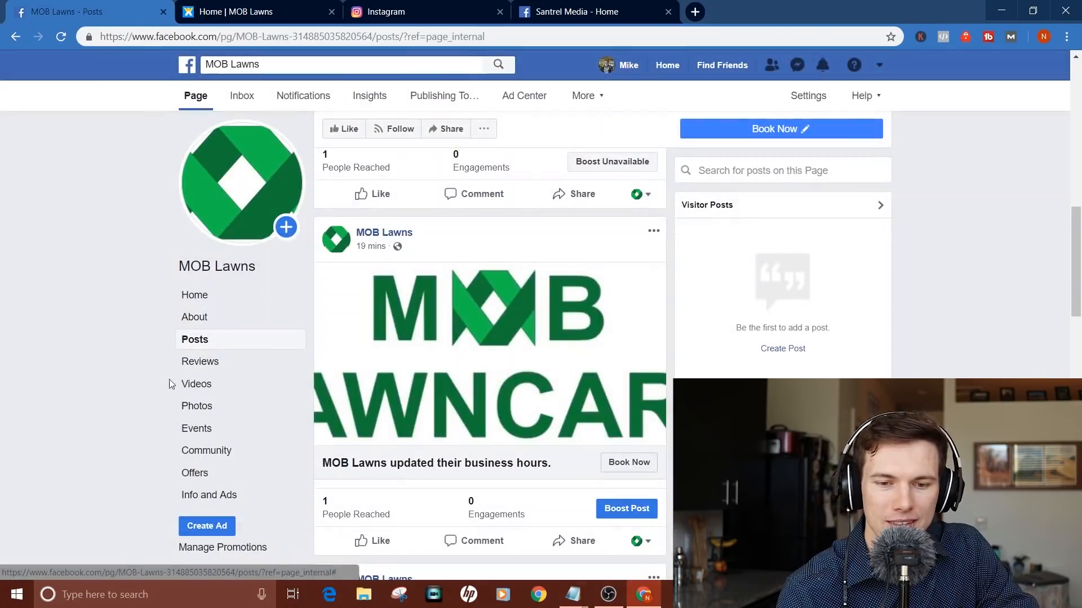
Step: Leave the unfinished post and go to the page Inbox
click(238, 102)
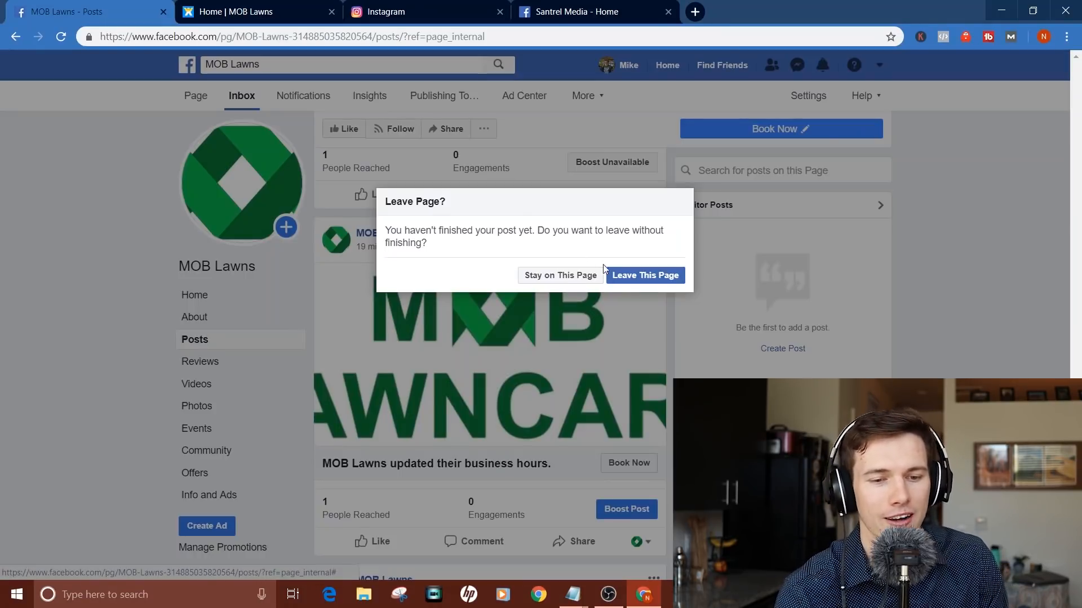
click(616, 276)
click(243, 101)
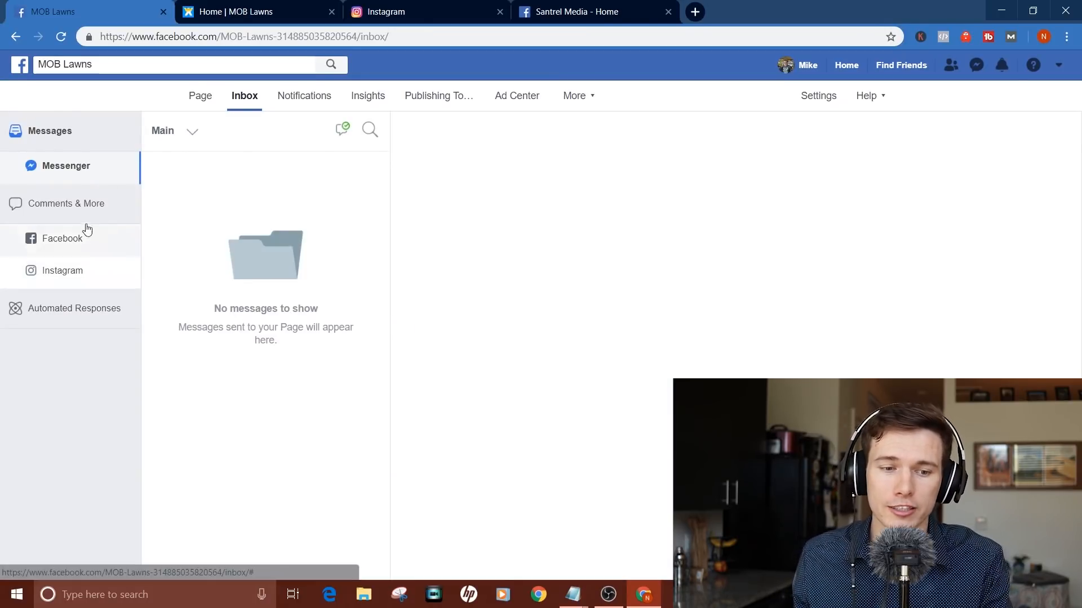
Step: View the Instagram comments, Facebook comments and Messenger messages
click(92, 273)
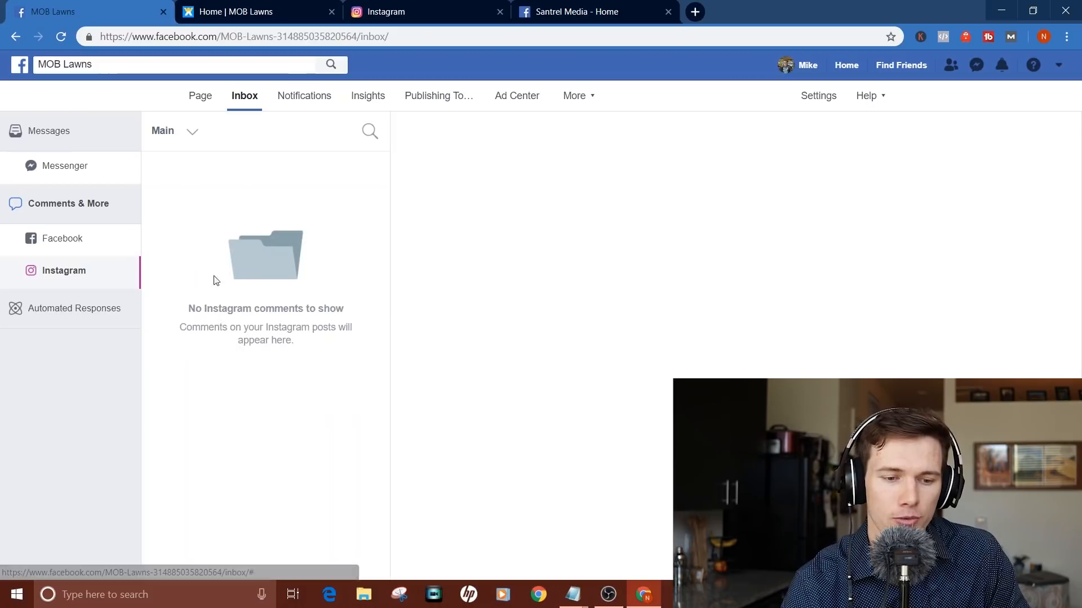
click(66, 246)
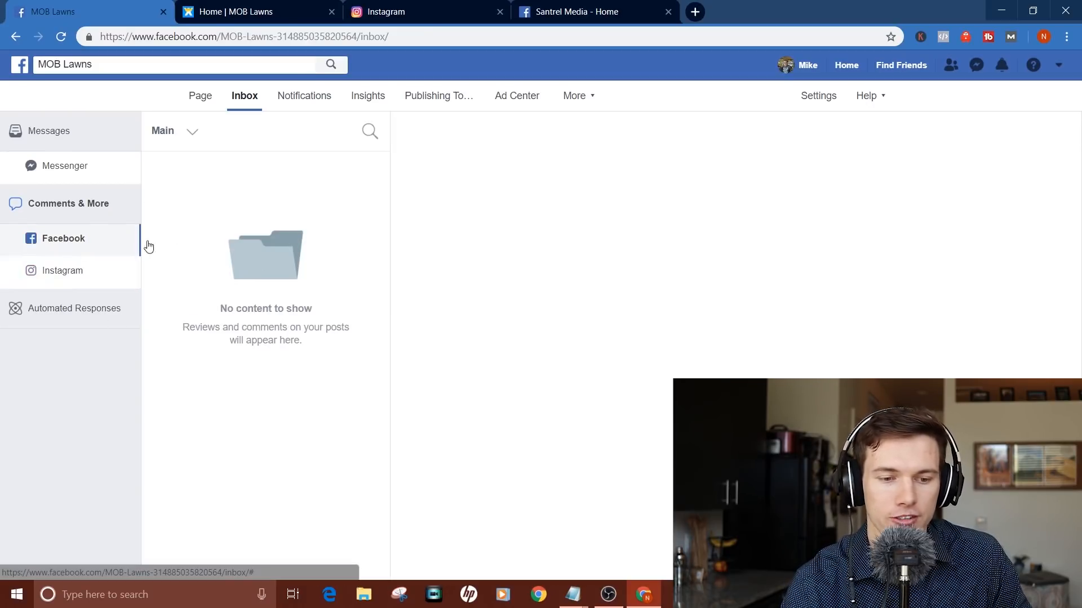
click(95, 164)
Step: Review the Page Not Recommended and Page Recommended auto-replies, then open Notifications
click(58, 307)
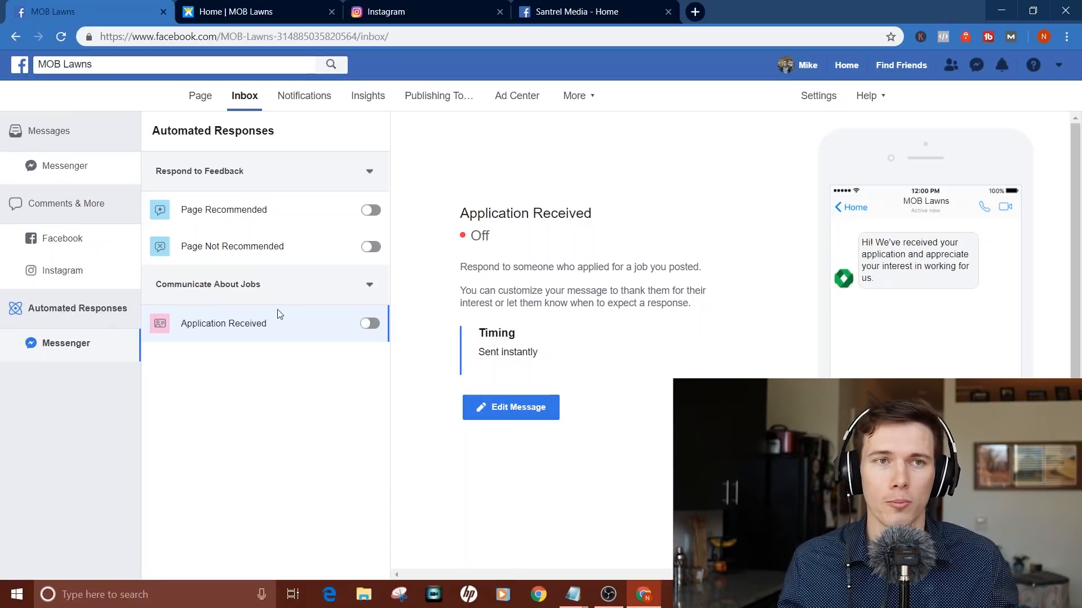
click(226, 244)
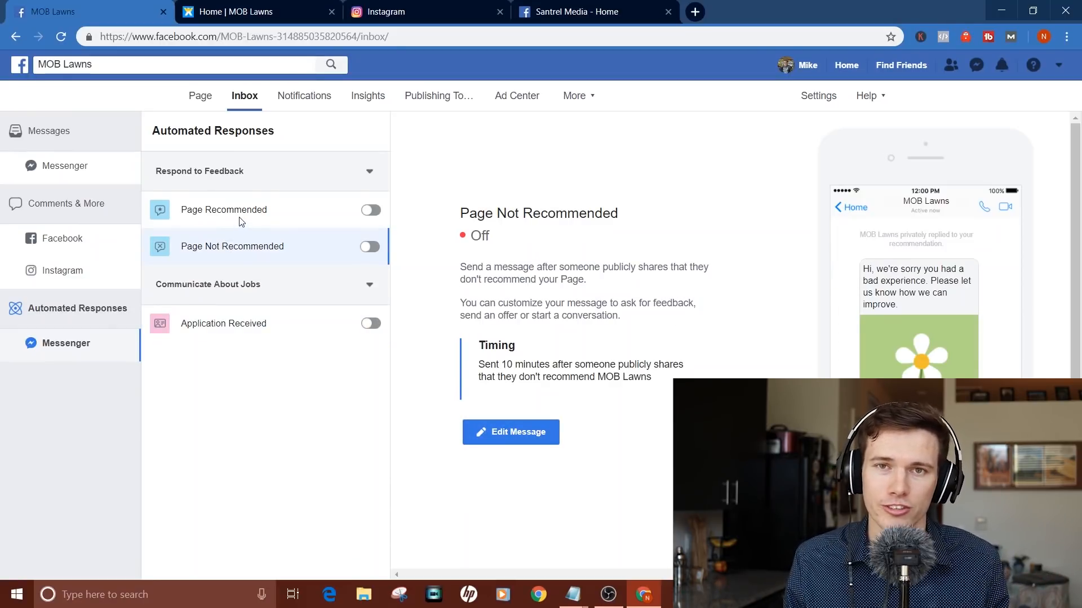
click(241, 218)
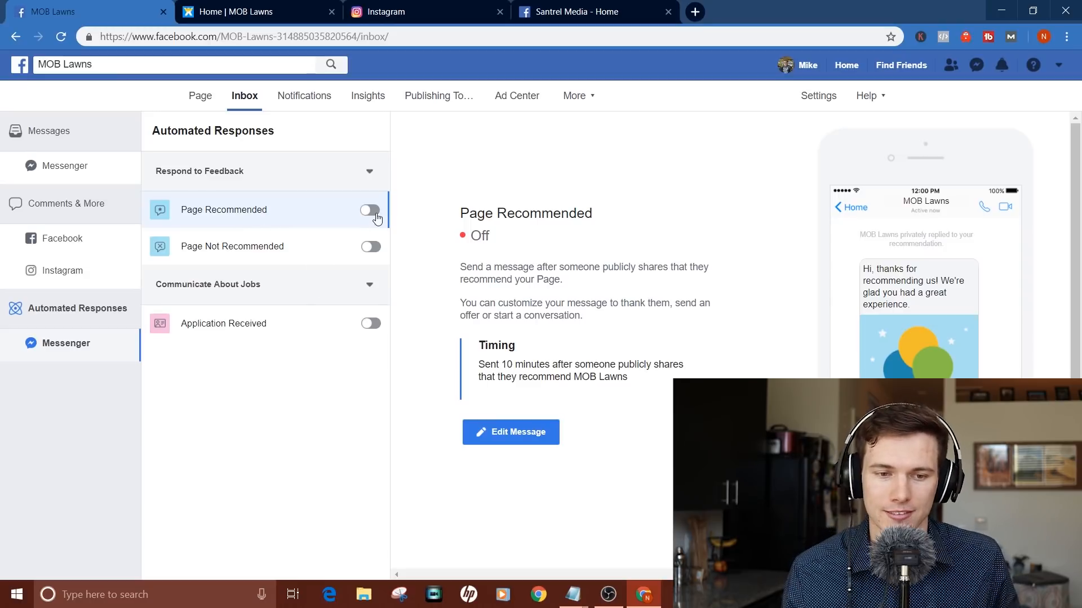
click(304, 95)
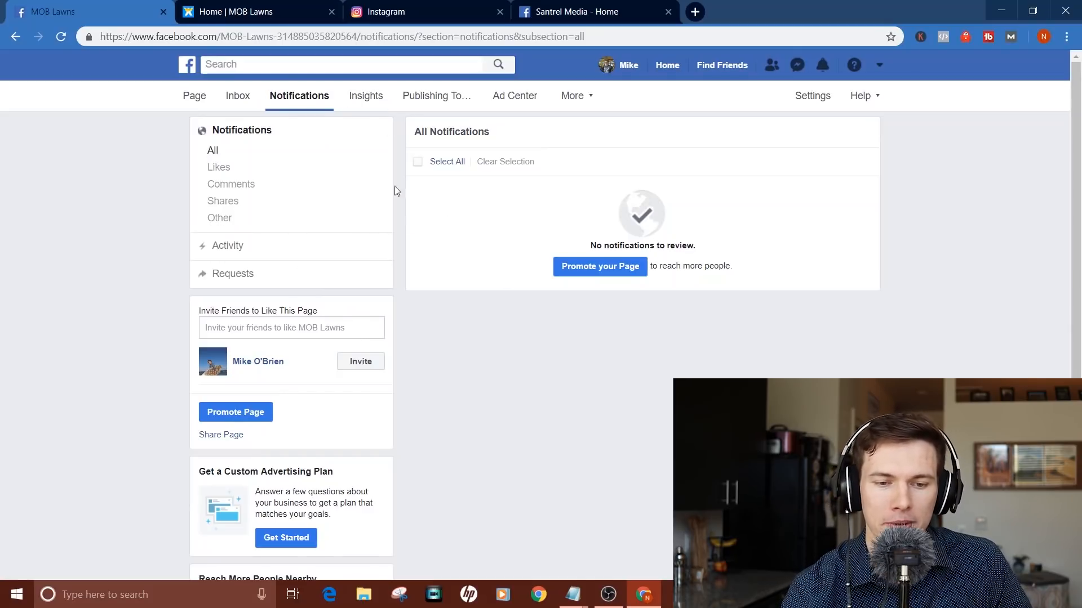
Step: Open the MOB Lawns Insights overview and glance at its export options without exporting
click(364, 99)
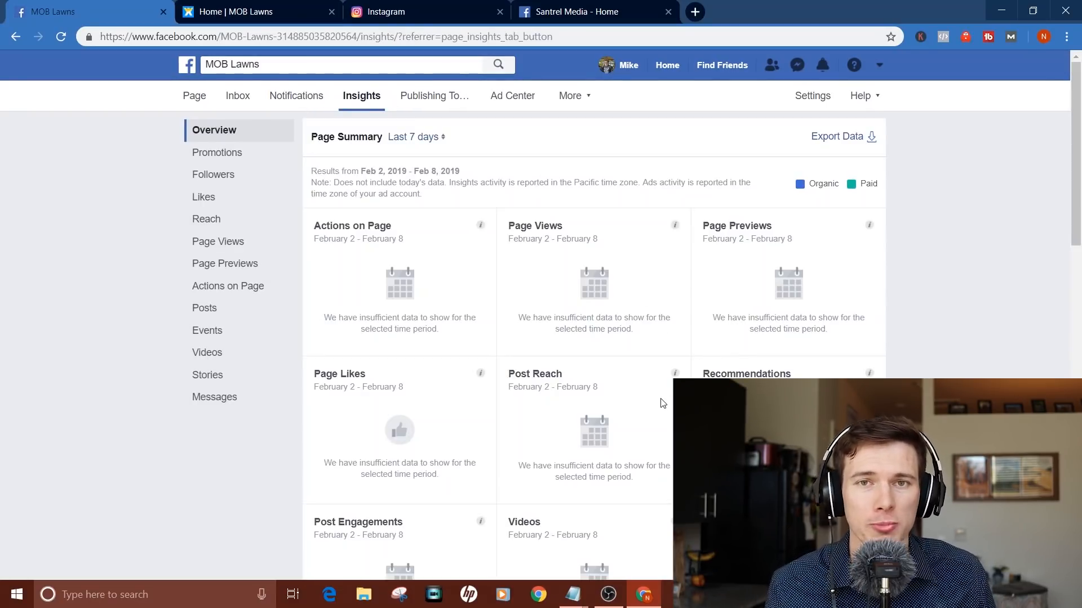
scroll(662, 403, down, 3)
scroll(663, 403, up, 3)
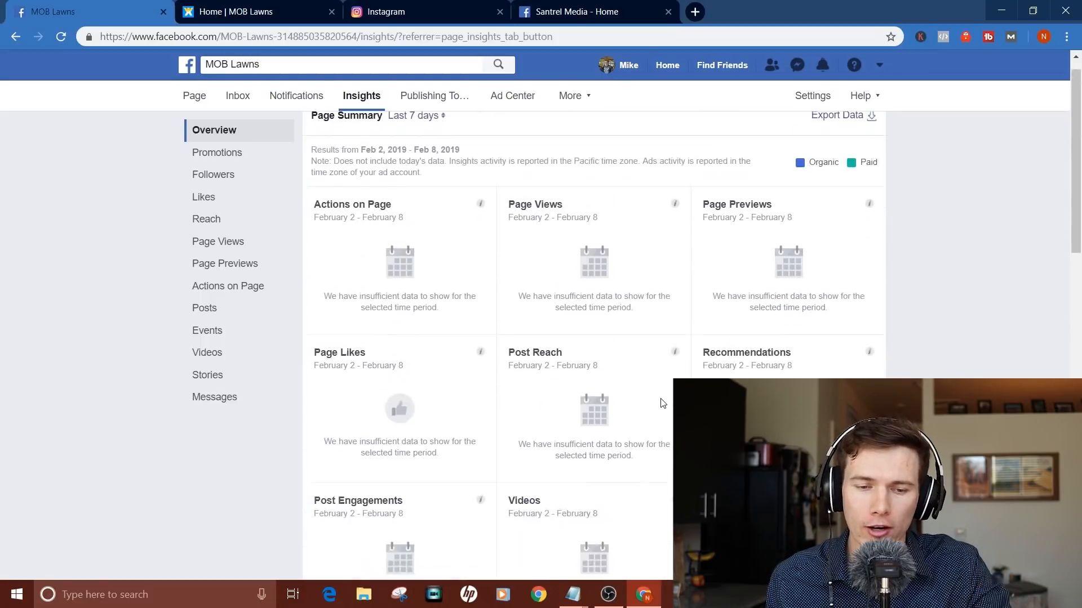
click(869, 143)
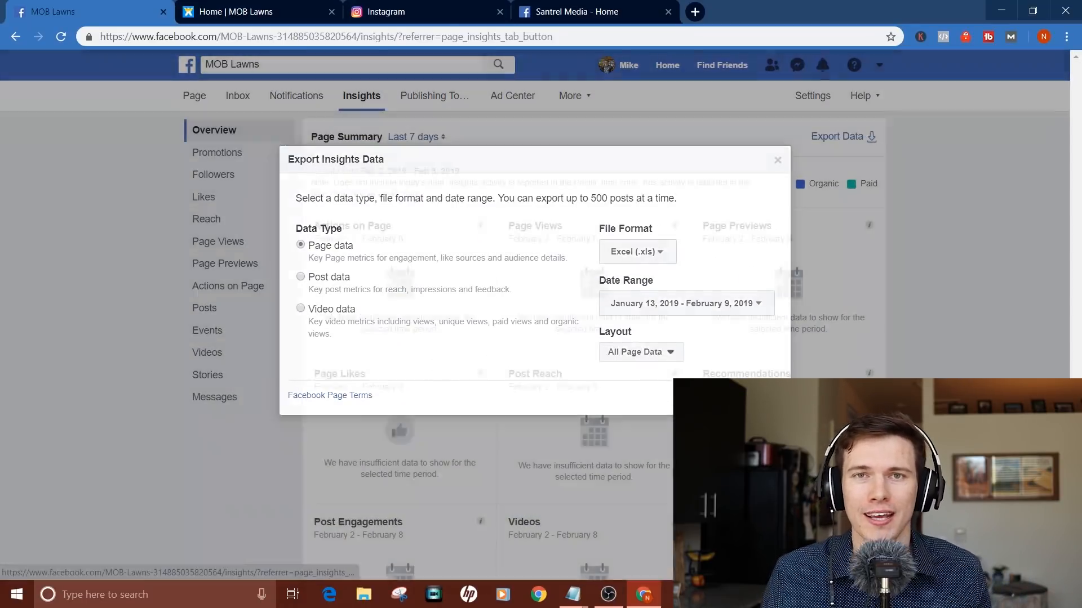
key(Escape)
scroll(594, 338, down, 7)
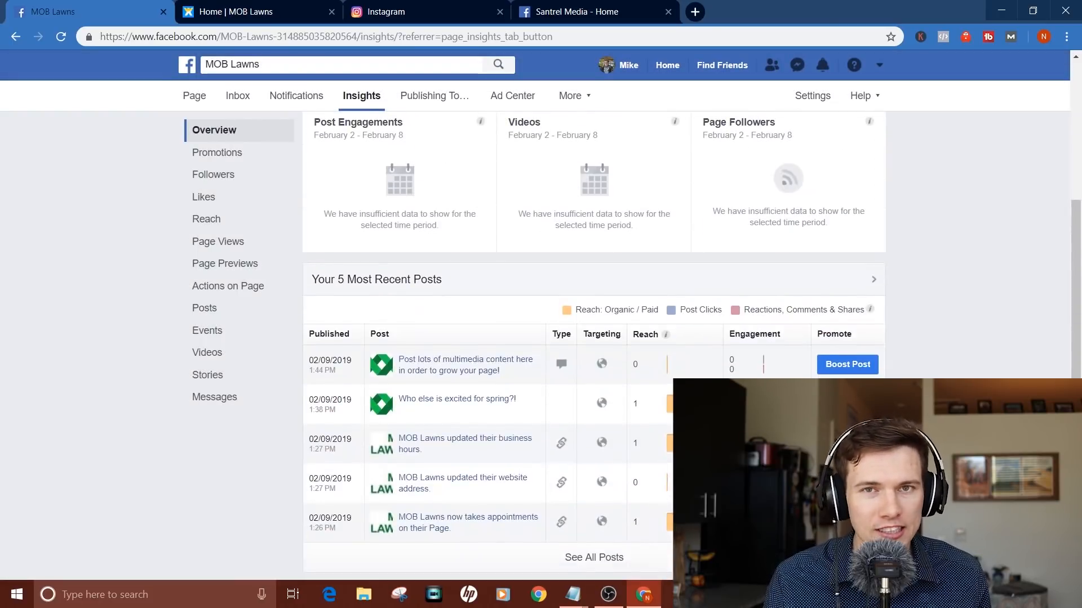
scroll(594, 338, down, 5)
scroll(359, 205, down, 5)
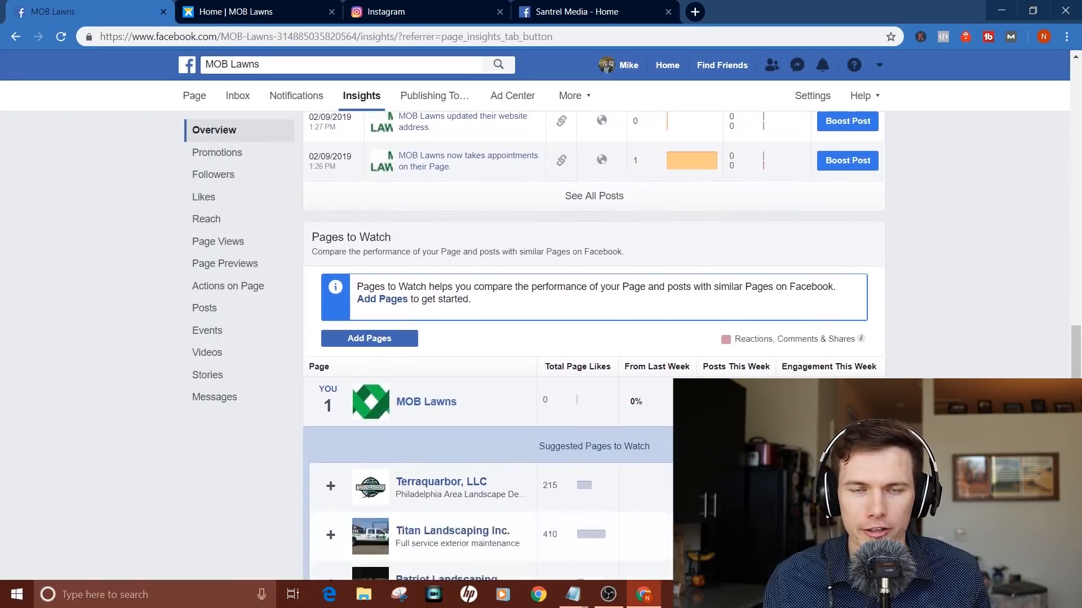
scroll(359, 205, up, 12)
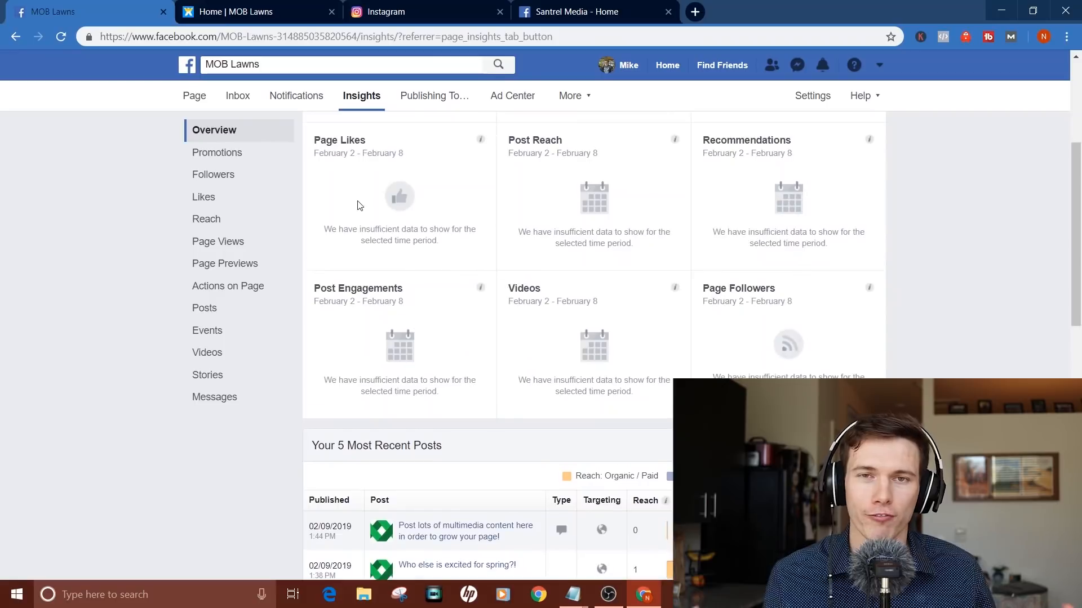
Step: Review the Followers, Reach and Actions on Page insights, then bring up the Published Posts list
click(214, 174)
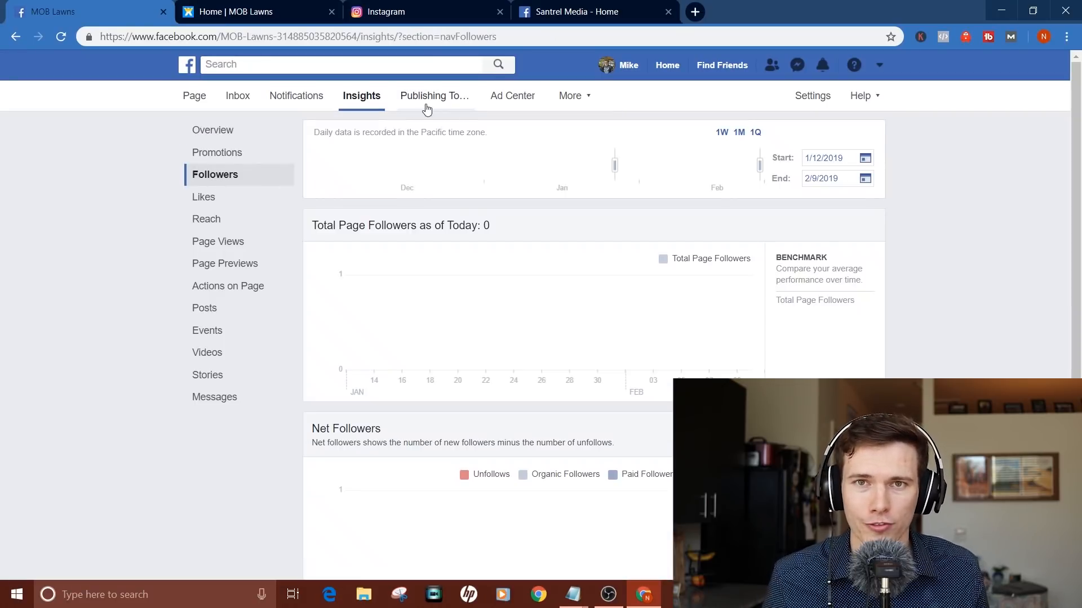
click(215, 213)
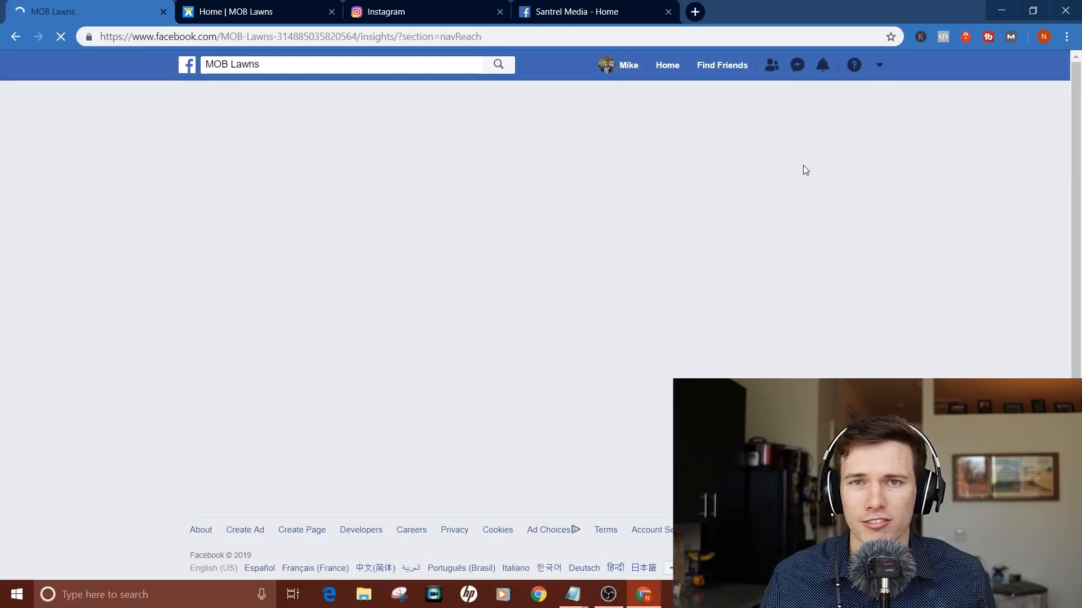
click(15, 39)
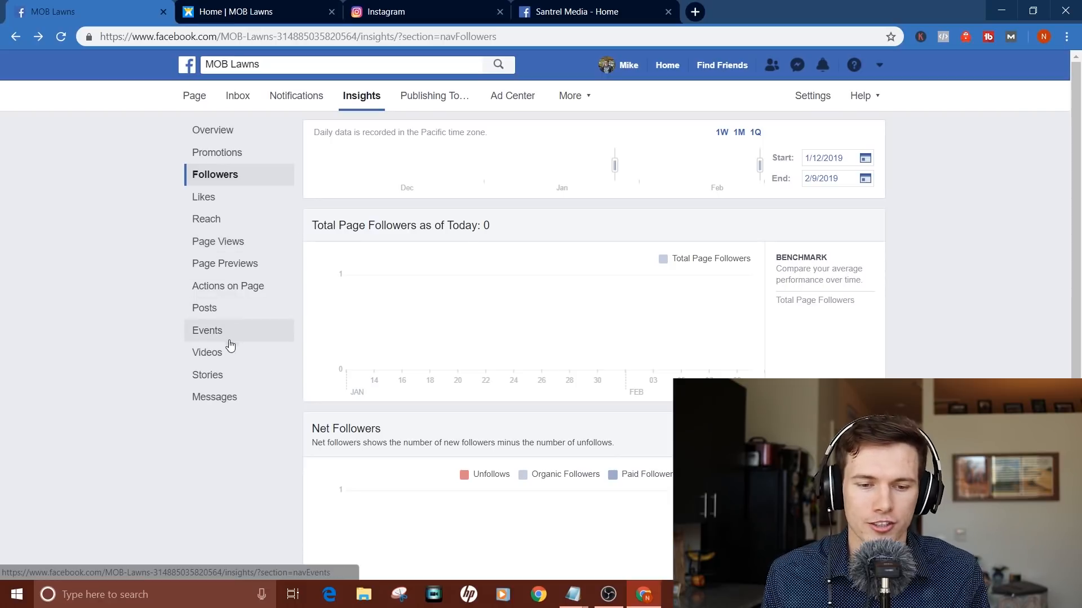
click(258, 290)
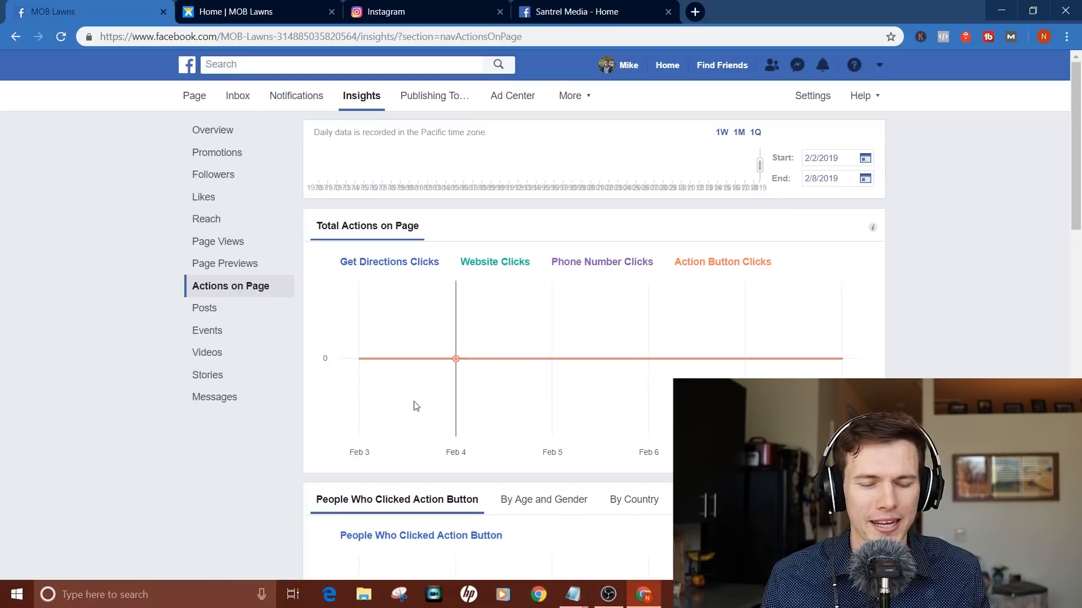
scroll(554, 383, down, 5)
scroll(555, 384, up, 5)
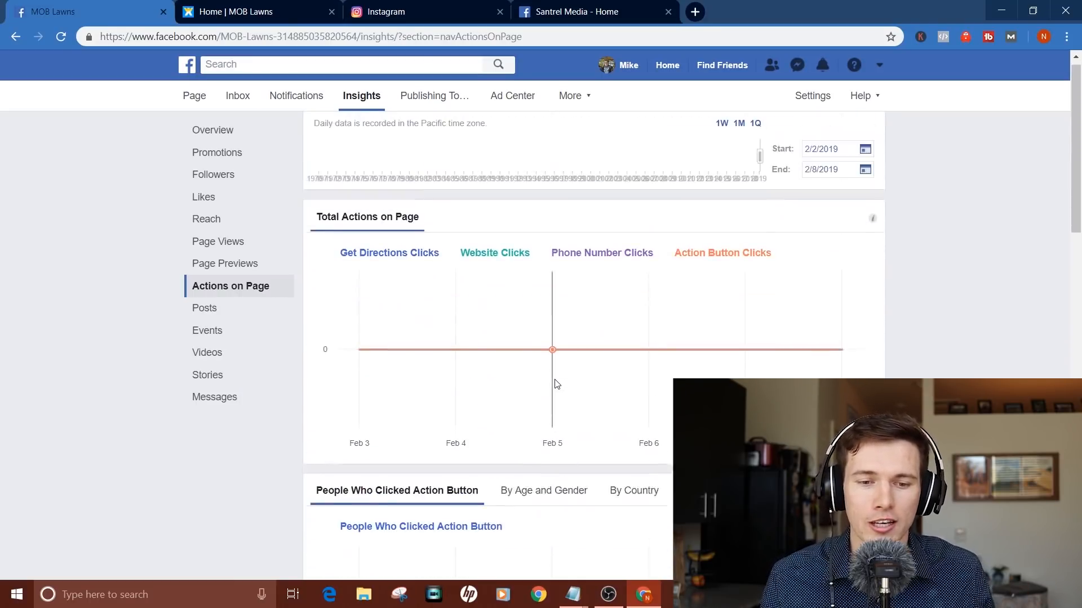
click(435, 96)
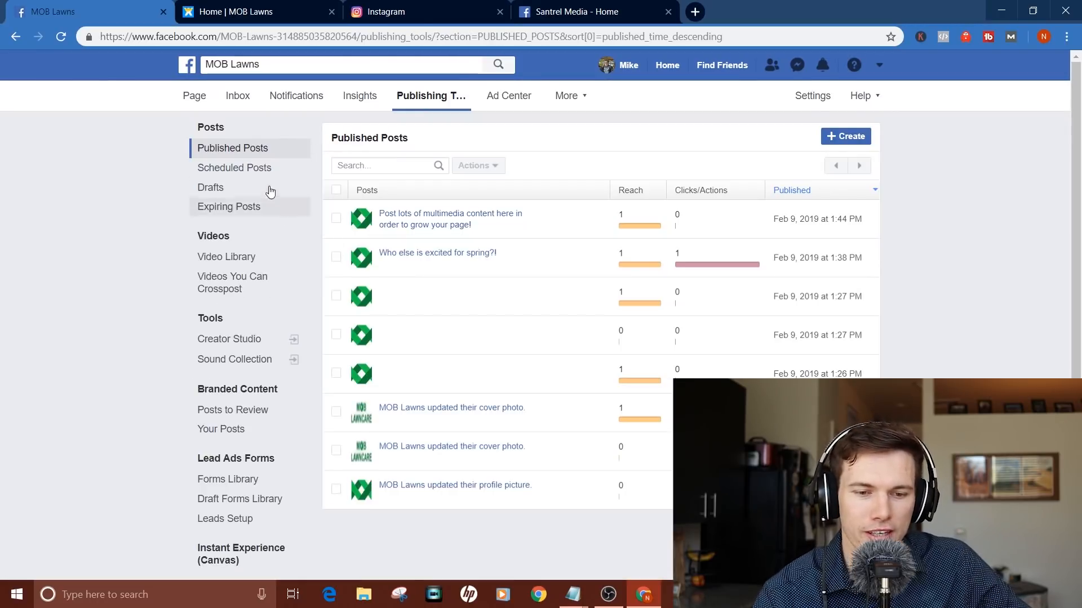
Step: Look over the Scheduled Posts and Drafts lists in Publishing Tools
click(258, 176)
click(246, 188)
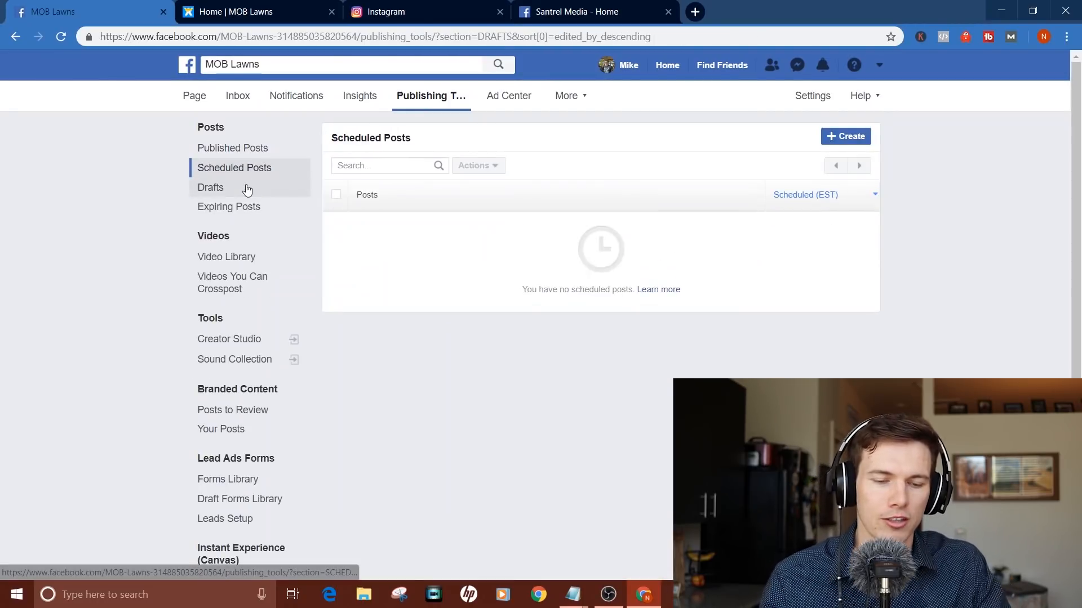
click(255, 176)
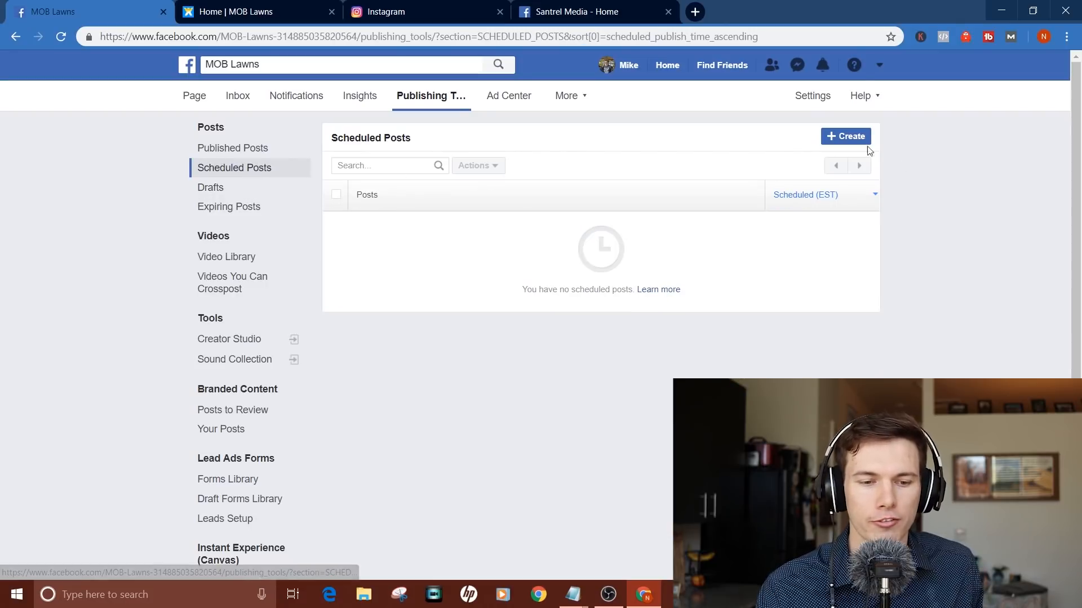
Step: Schedule a new post reading 'Scheduled post!' for Feb 9, 2019 at 2:02 PM, then leave for Ad Center
click(846, 136)
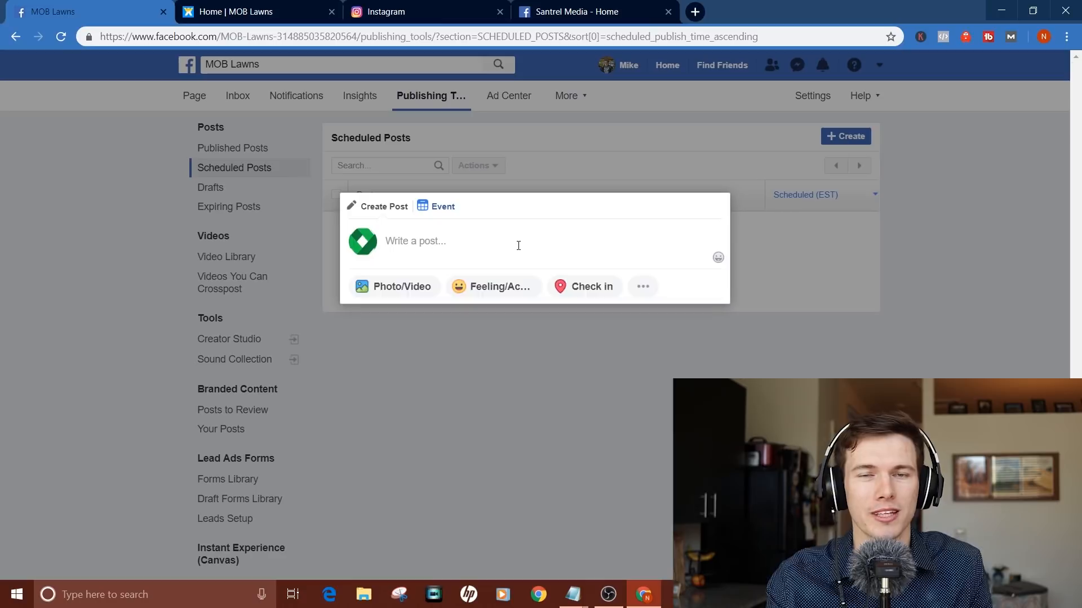
click(518, 246)
text(Sc)
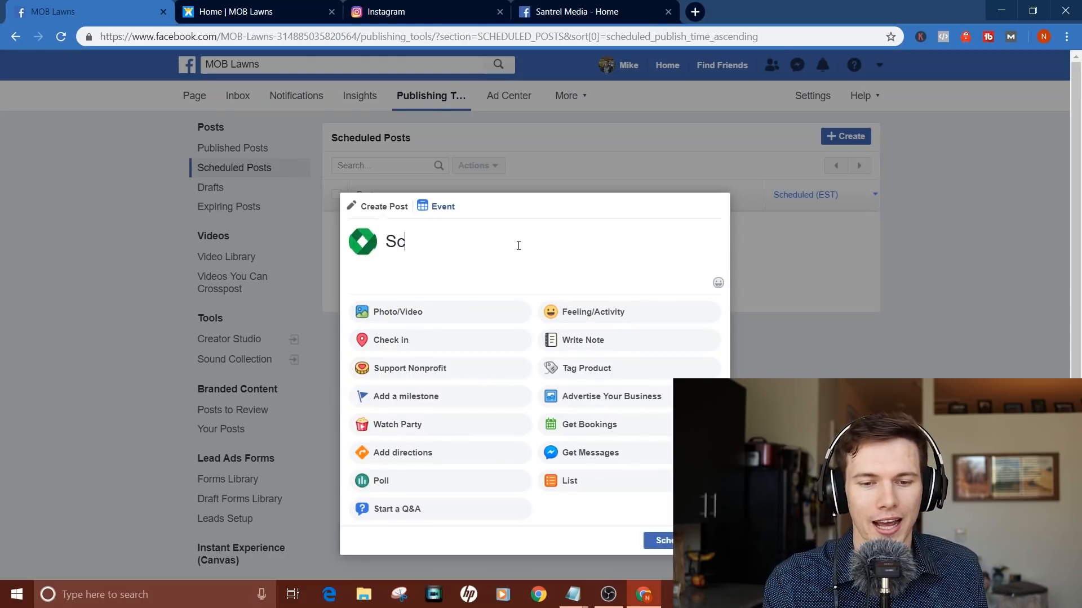
text(heduled post!)
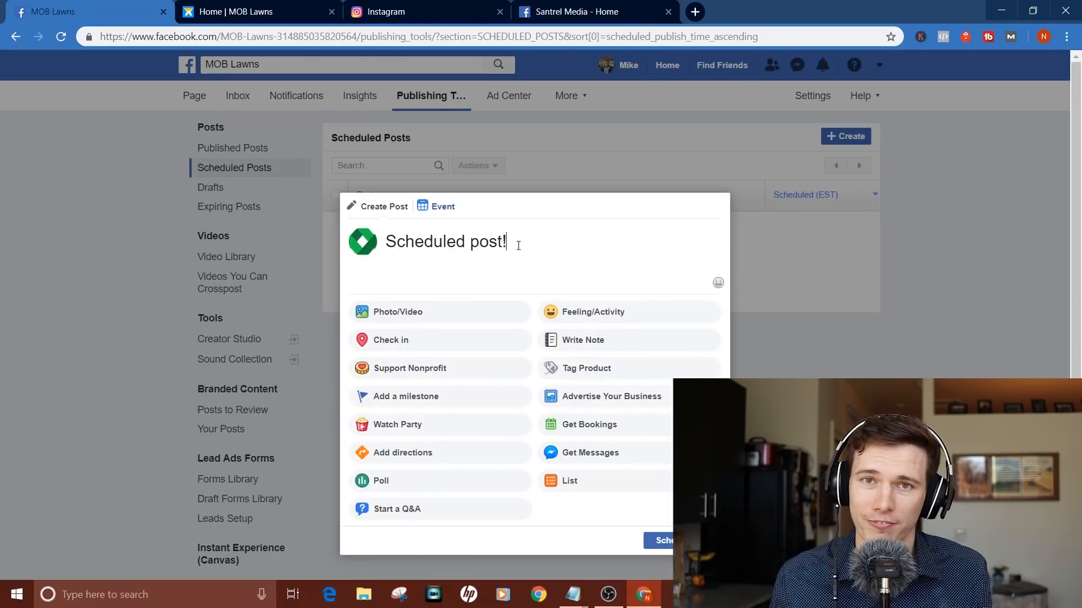
click(659, 540)
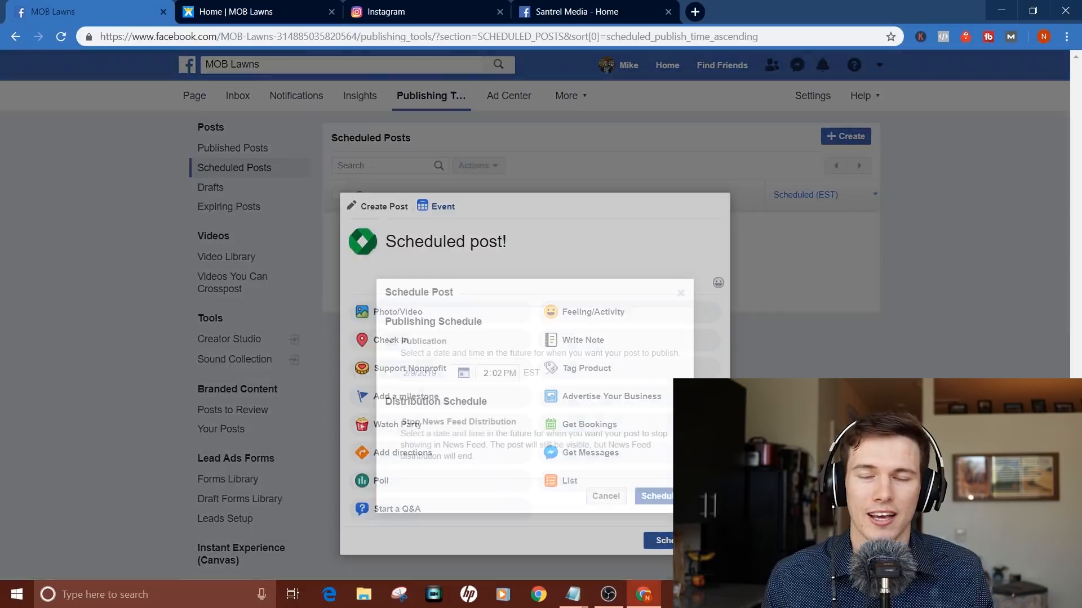
click(663, 498)
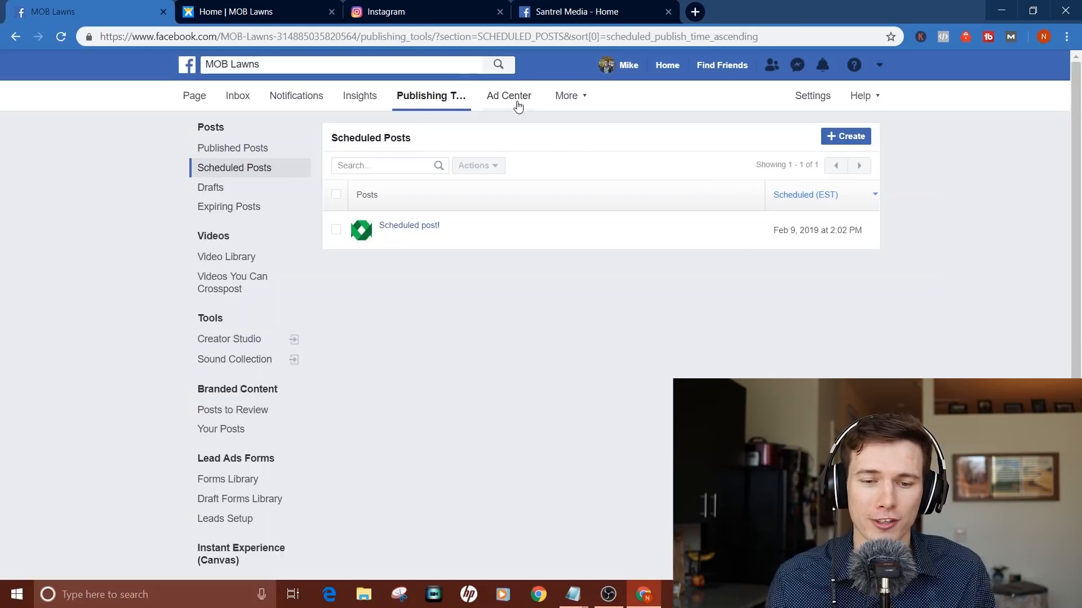
click(513, 100)
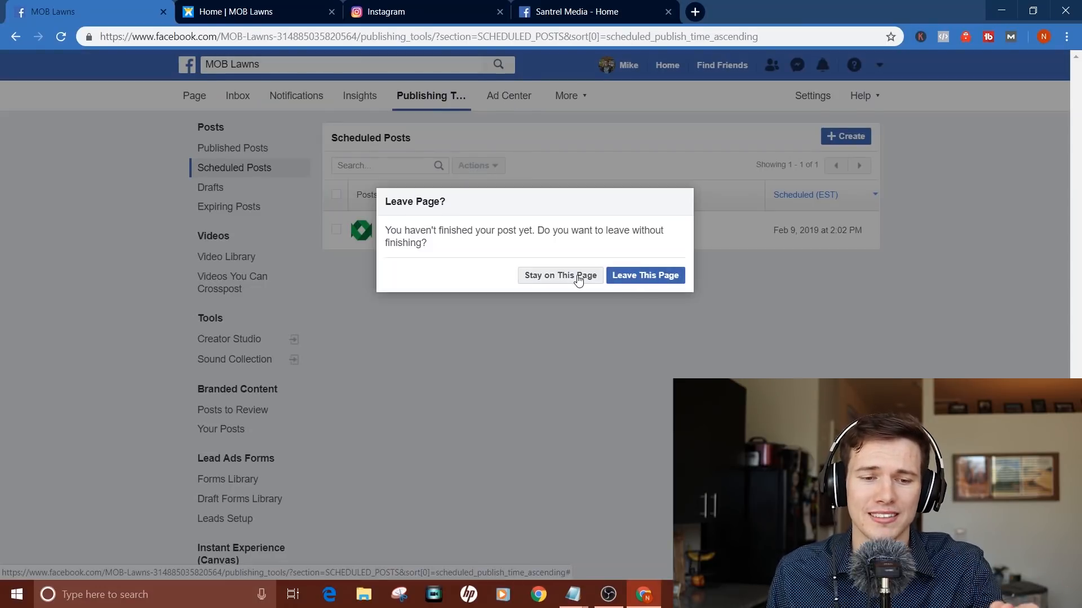
click(612, 275)
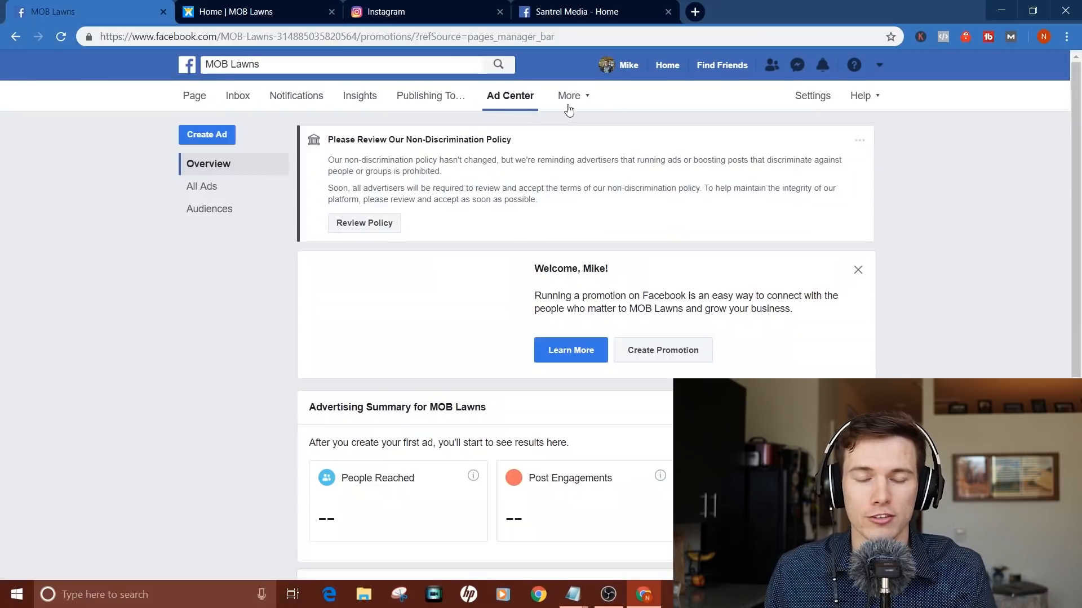
Step: Open Page Quality from the More menu, confirm no recent violations, and return to the MOB Lawns page
scroll(526, 378, down, 2)
scroll(526, 378, up, 2)
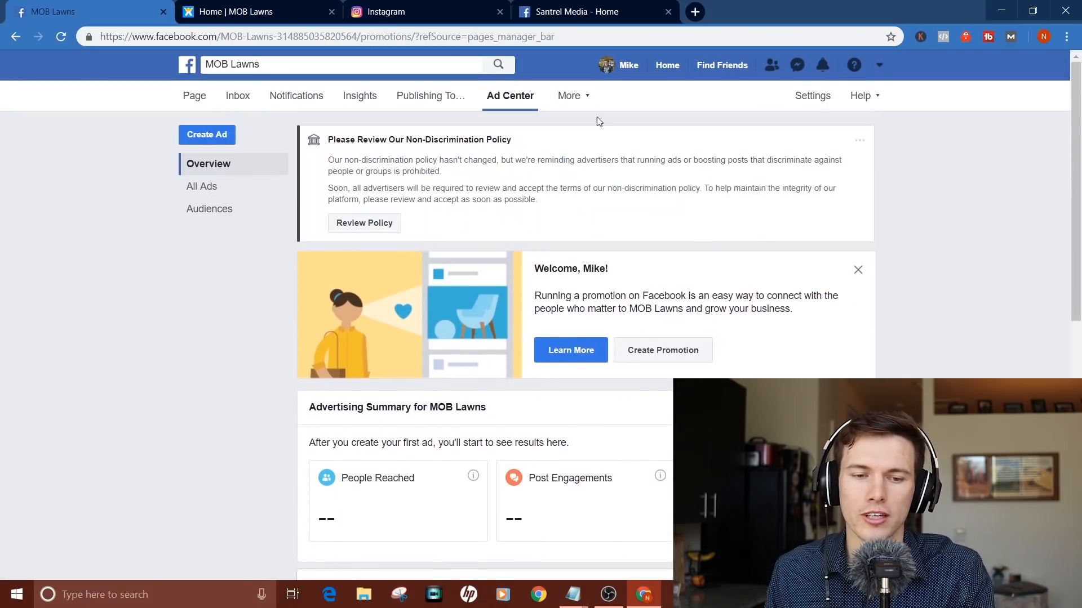
click(580, 100)
click(581, 123)
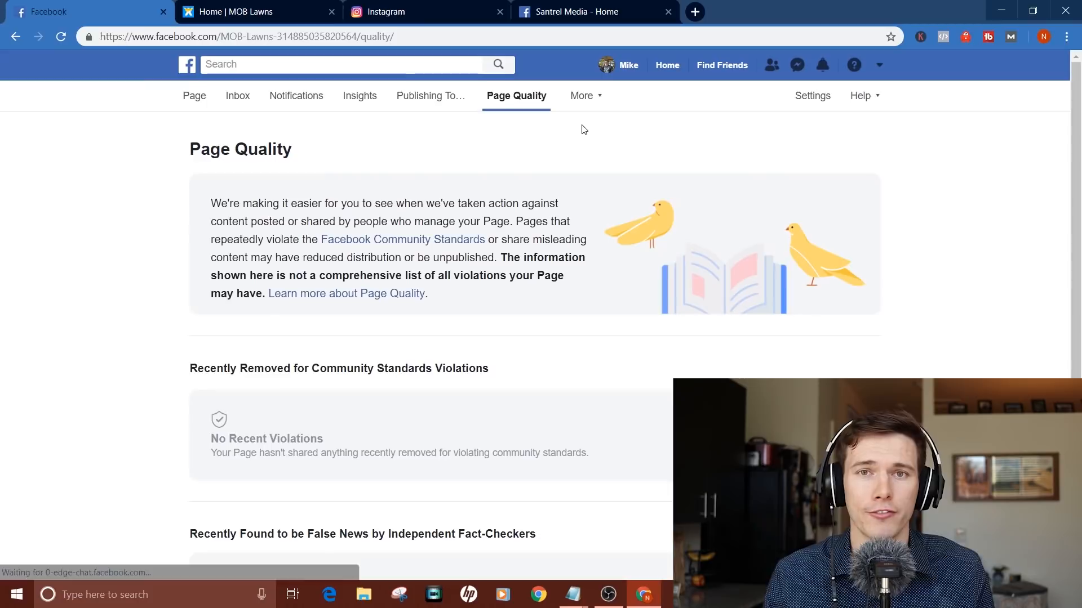
scroll(460, 387, down, 2)
scroll(458, 383, up, 2)
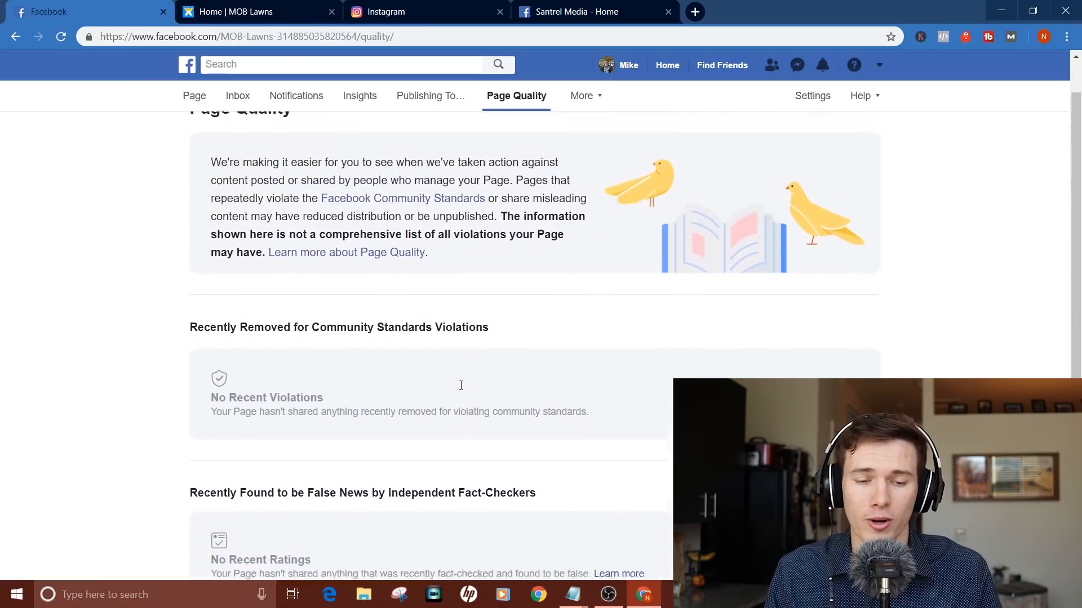
click(189, 98)
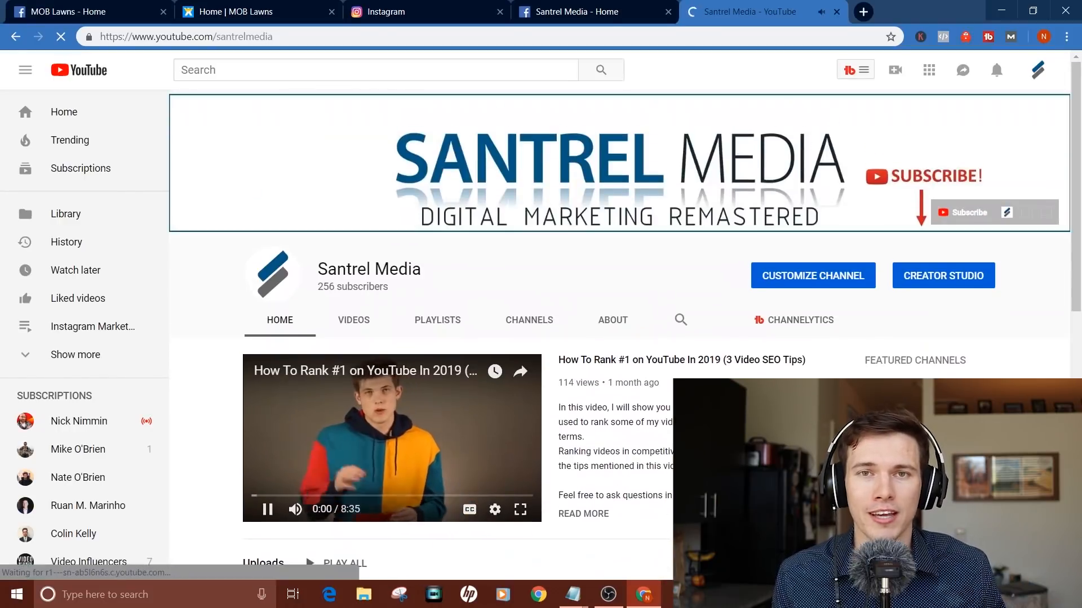
Step: Pause the Santrel Media featured video, close the YouTube tab, and return to the MOB Lawns Home tab
click(267, 511)
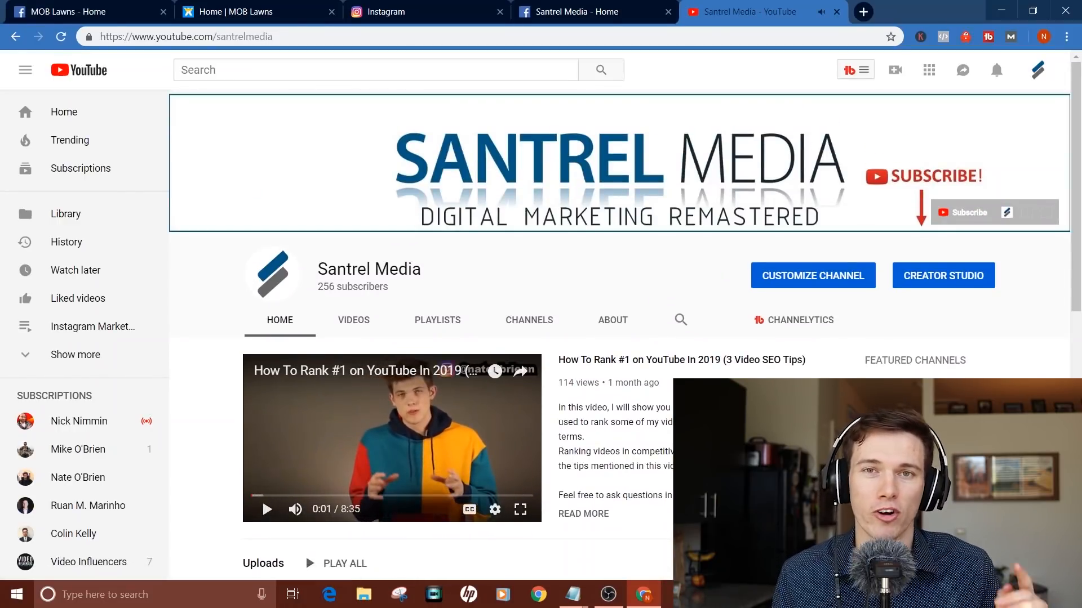
click(54, 6)
click(733, 11)
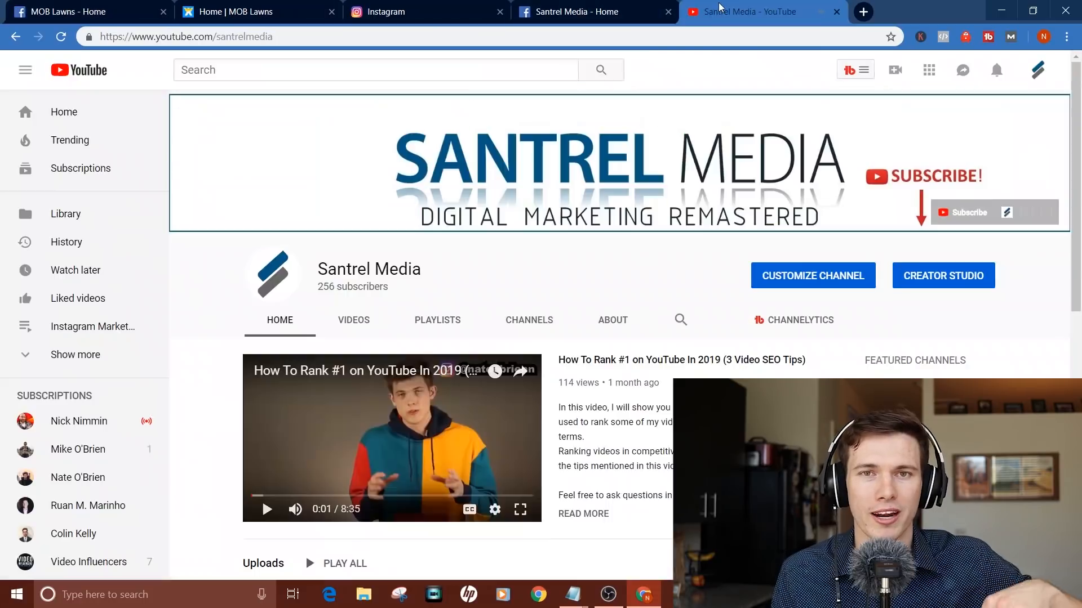
click(954, 219)
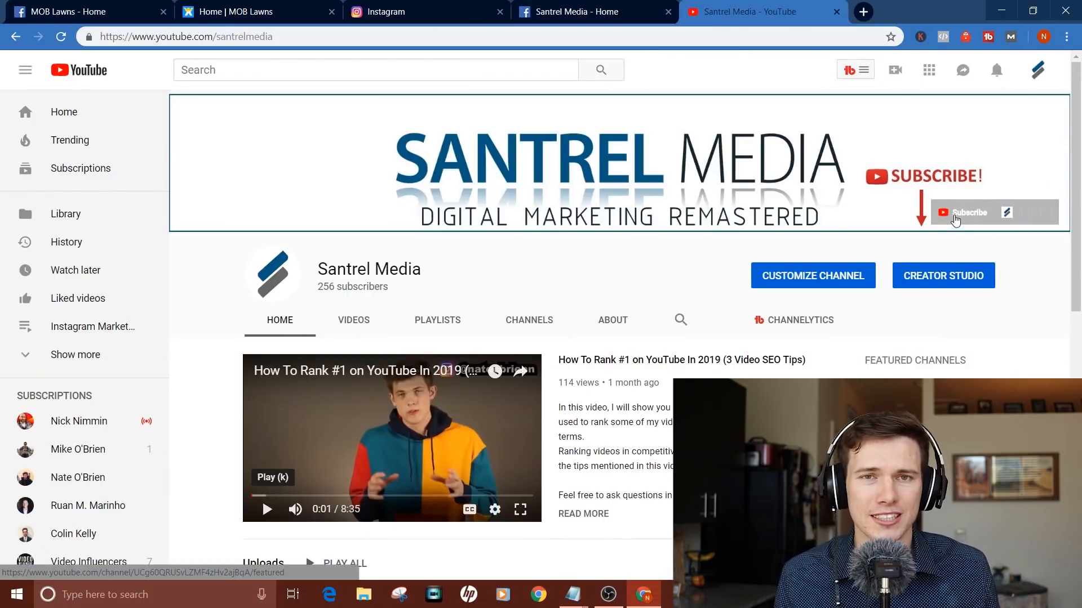
click(836, 11)
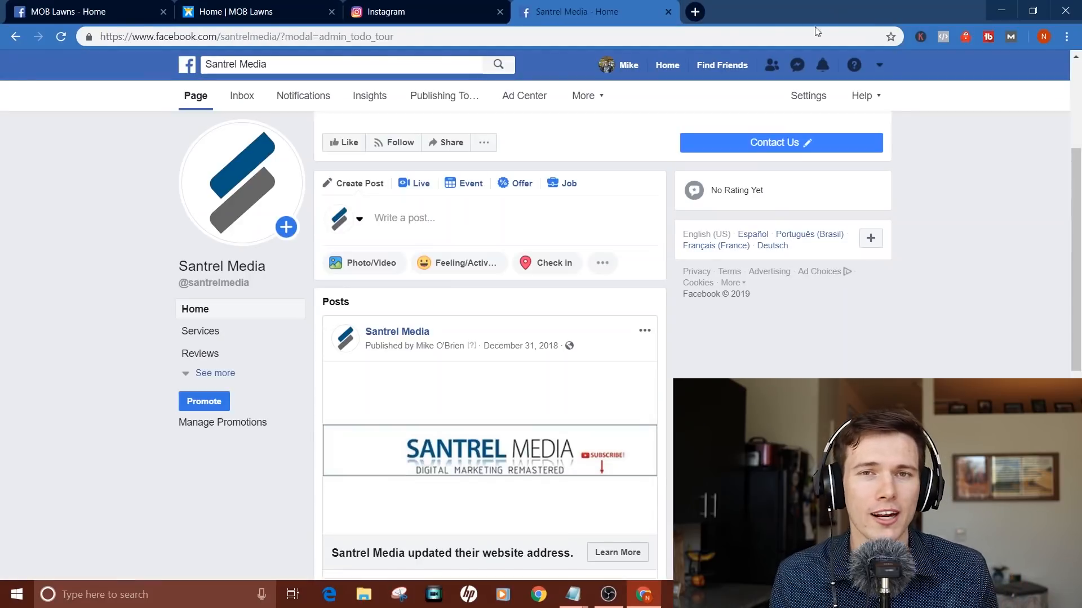
click(84, 11)
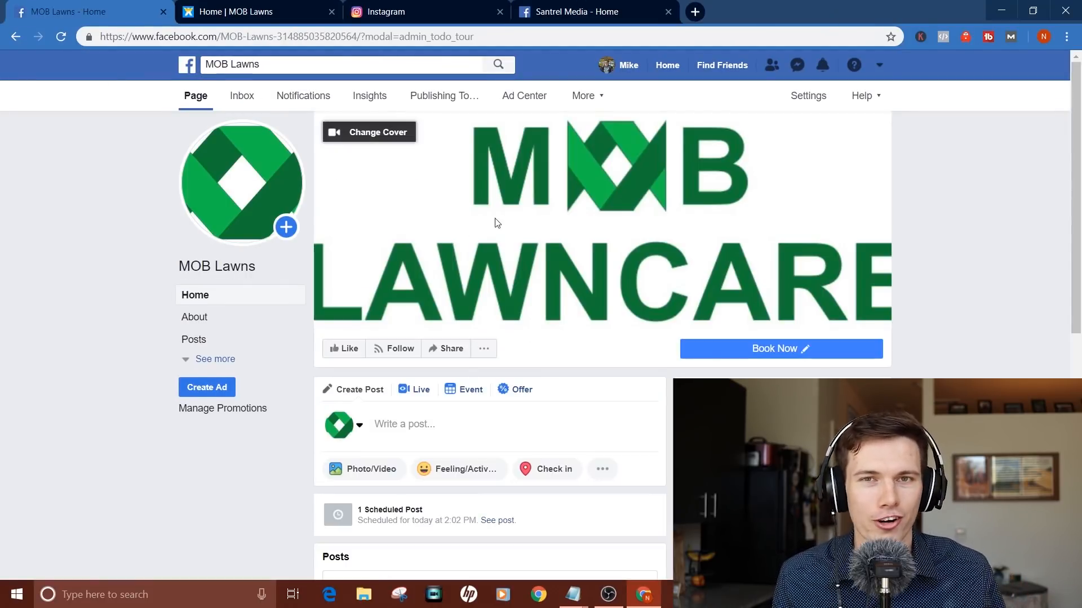